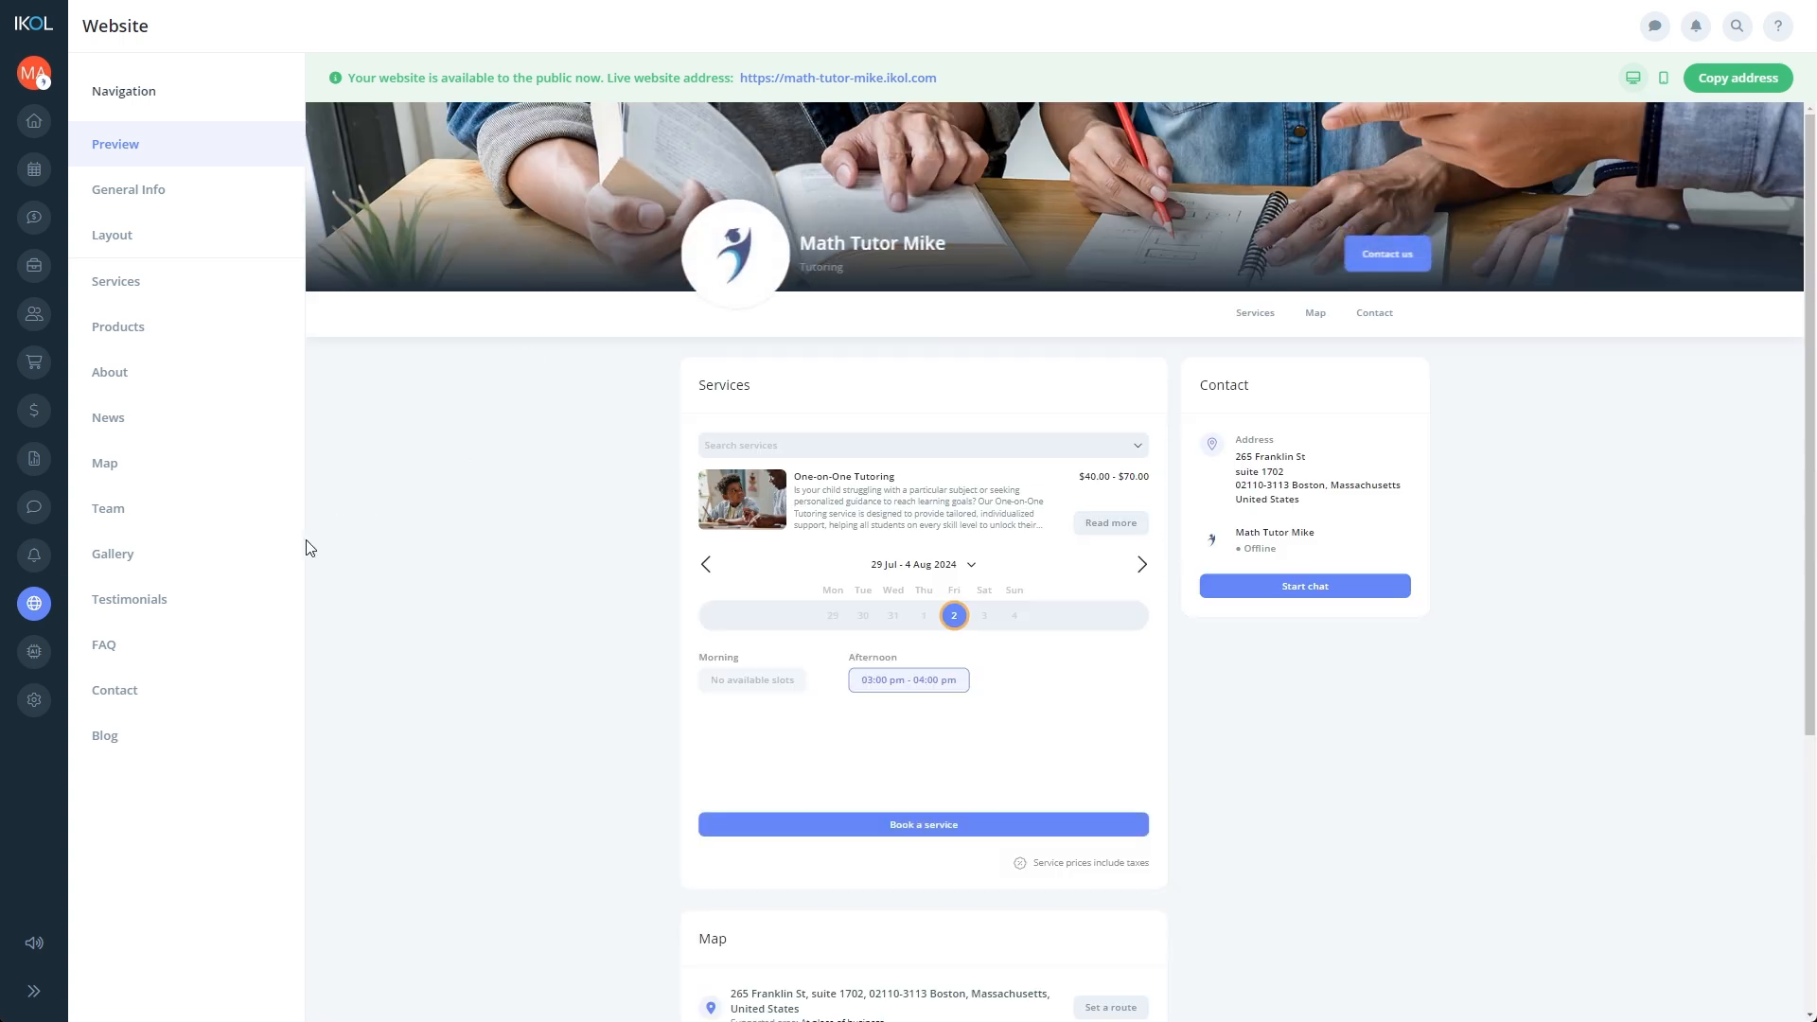
# - Open the live website, view its Contact us form and go to the Map section
pyautogui.click(41, 606)
pyautogui.click(842, 85)
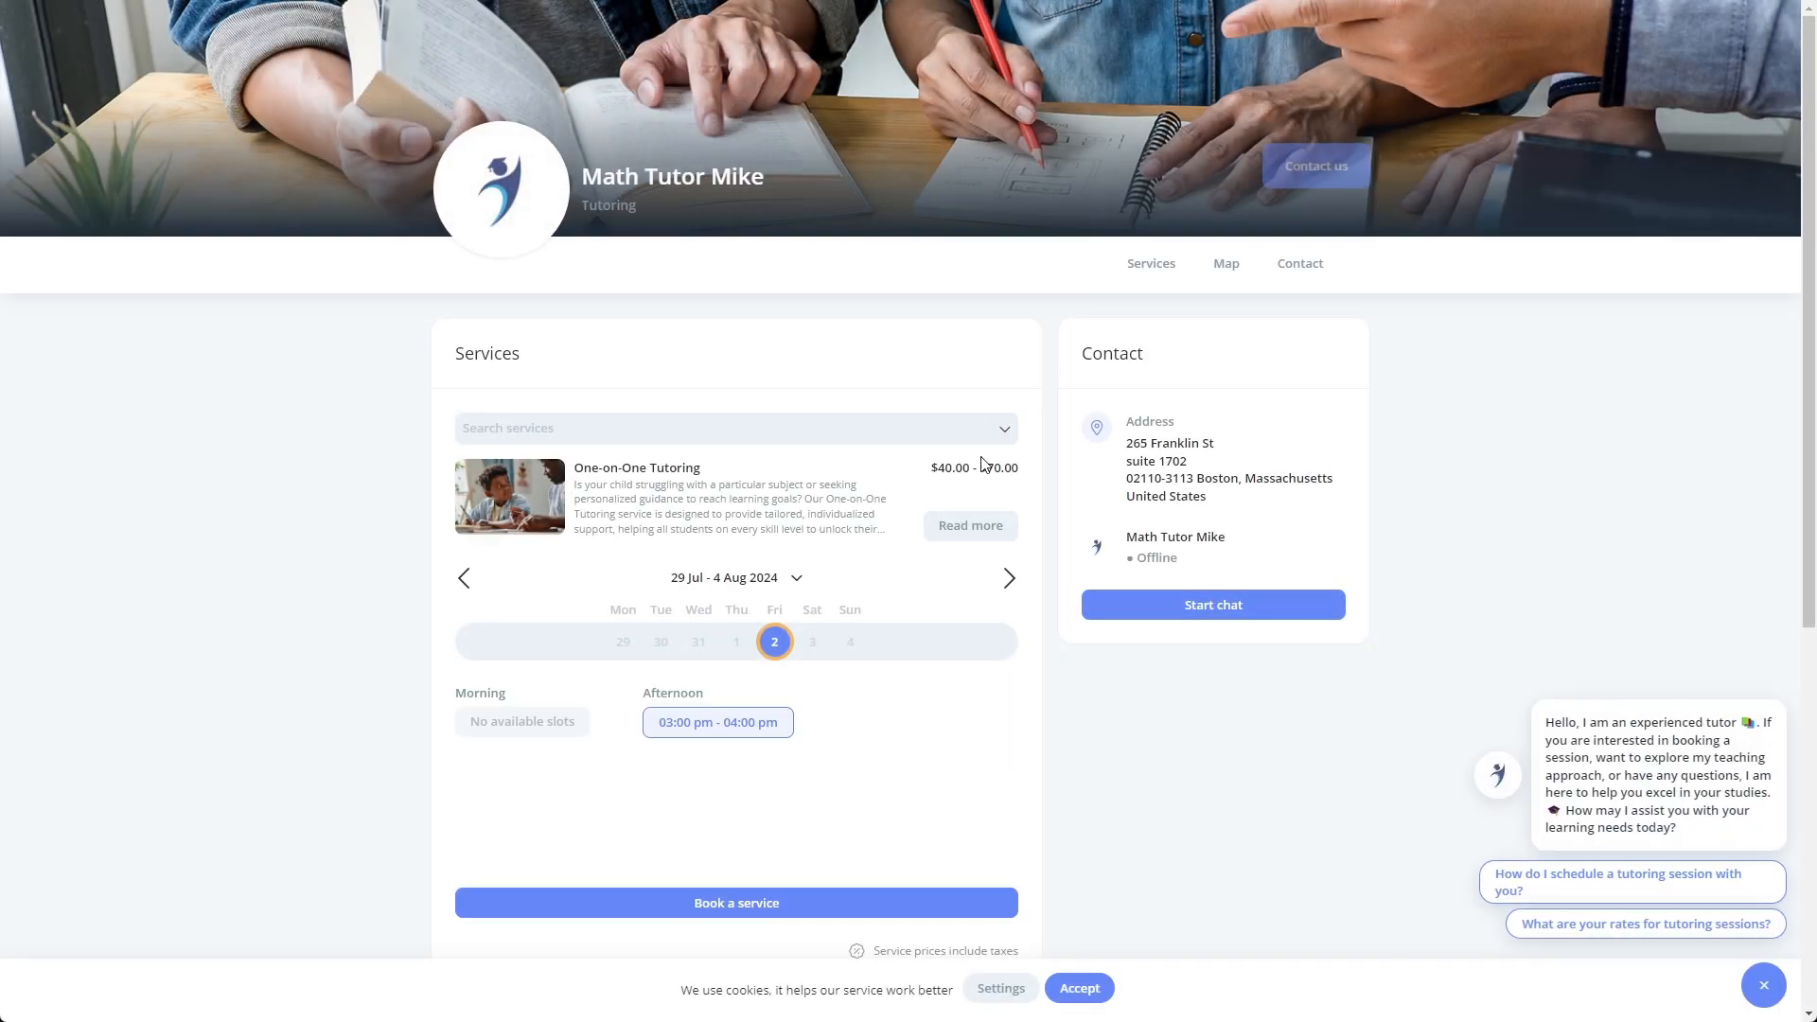
pyautogui.click(1303, 186)
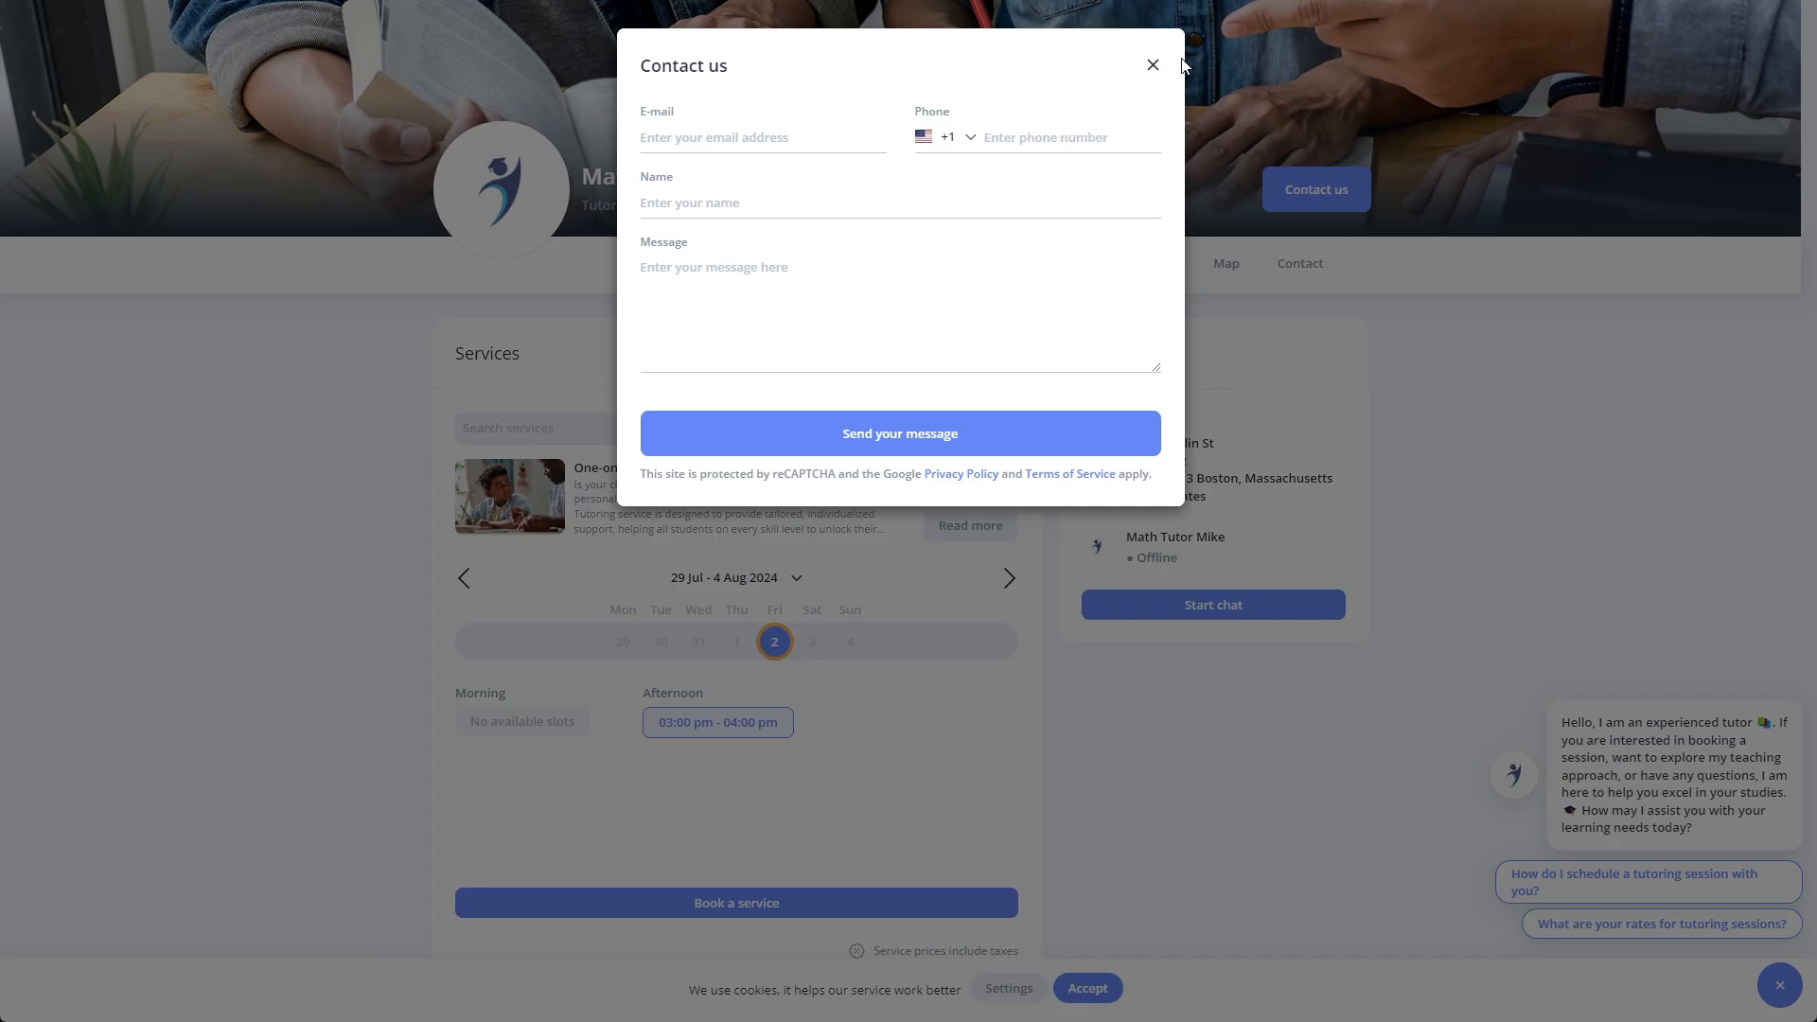
pyautogui.click(1153, 64)
pyautogui.click(1226, 270)
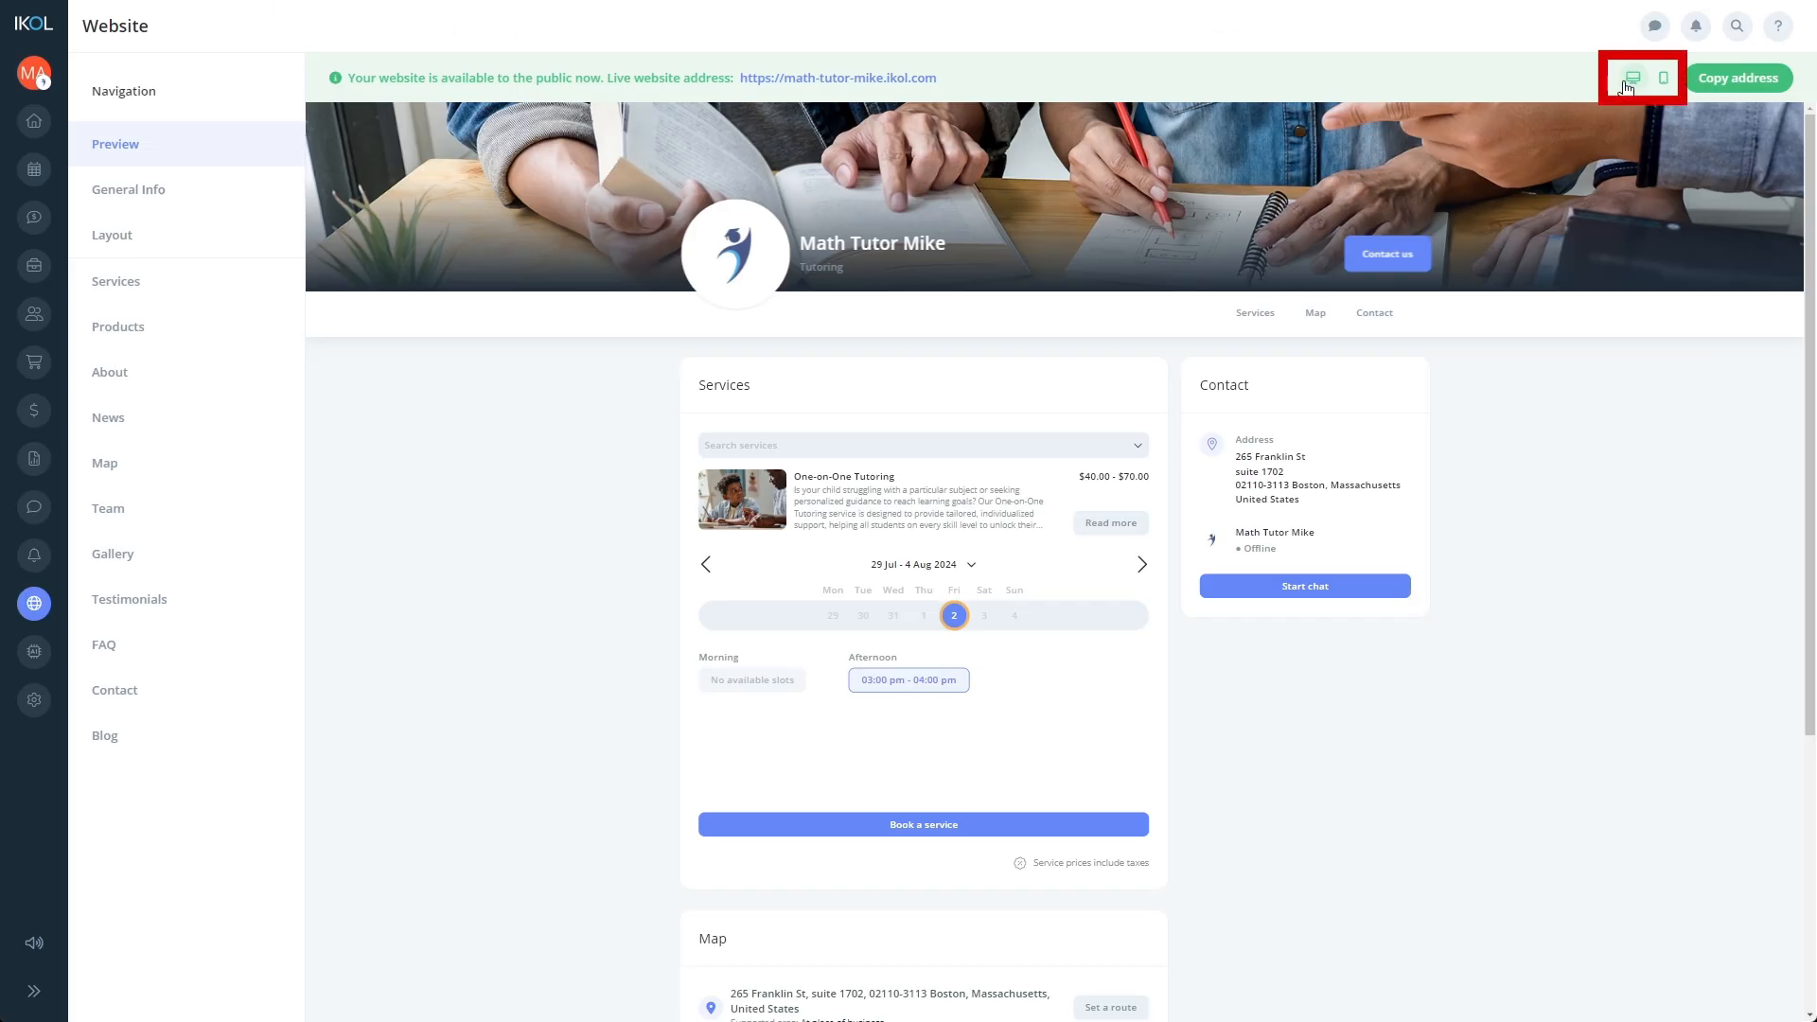
# - Check the website preview in mobile and desktop view, and copy the live website address
pyautogui.click(1666, 88)
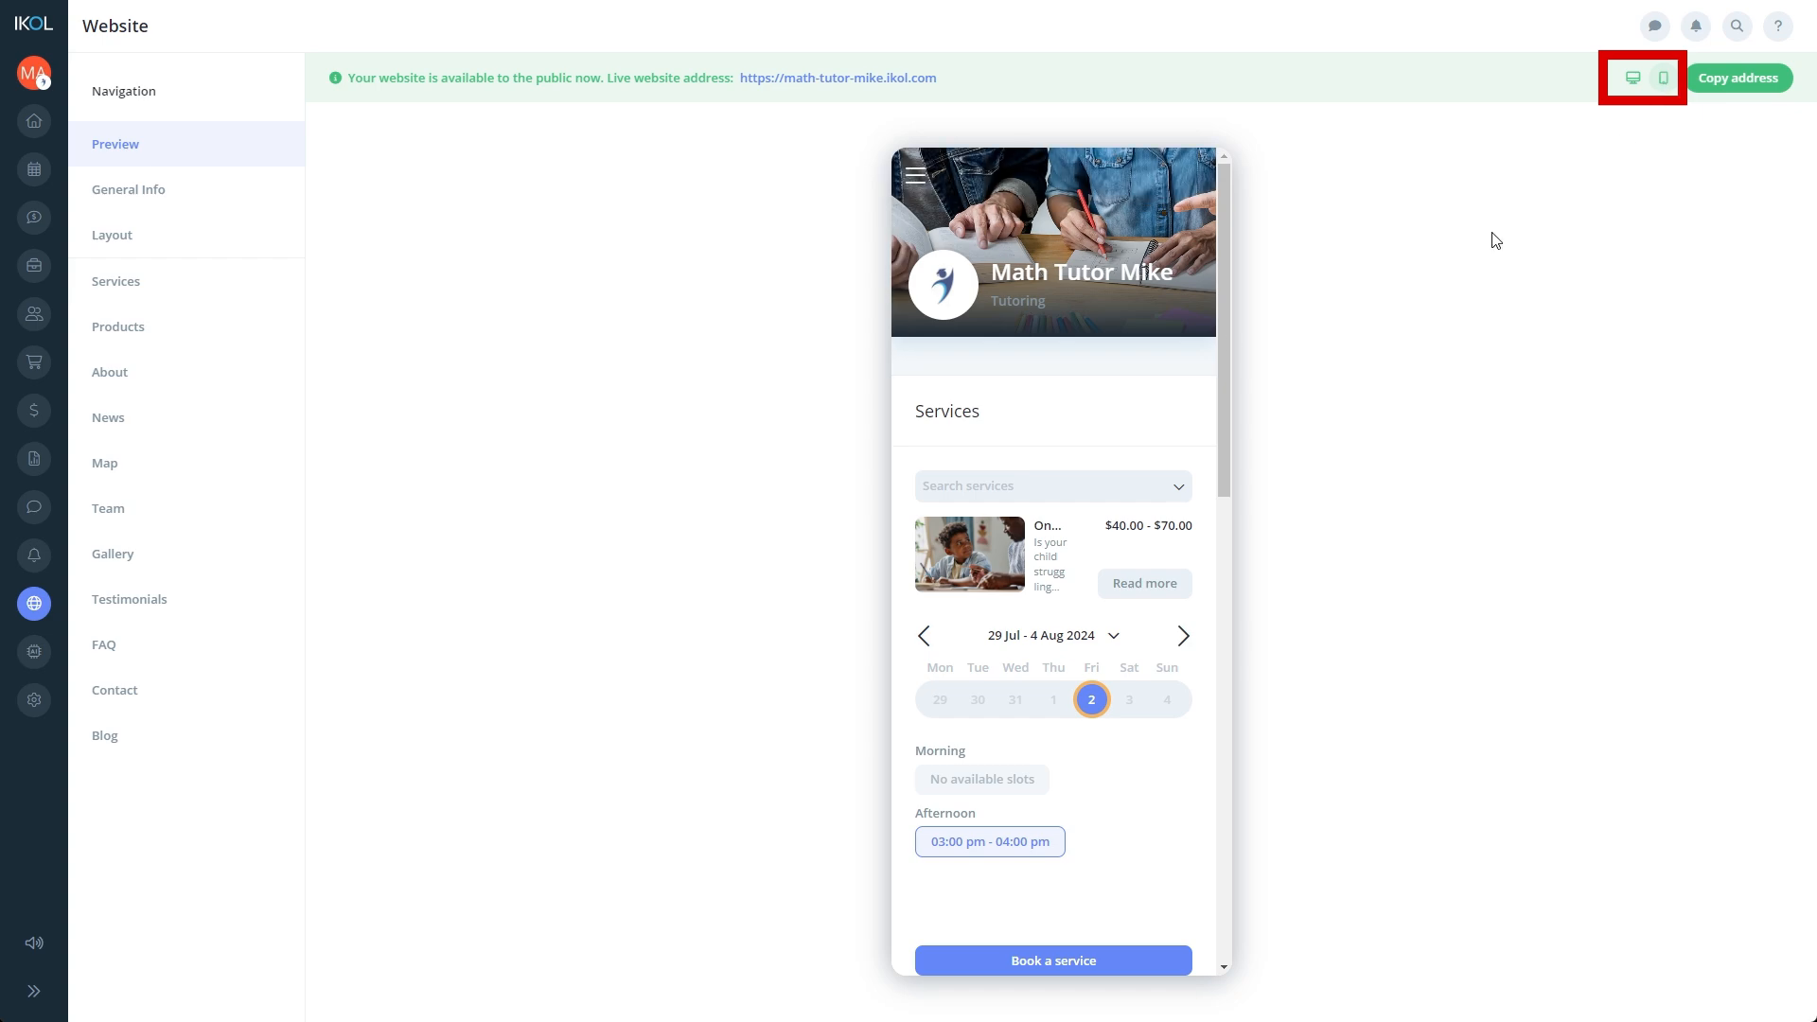
pyautogui.scroll(-5, 1131, 367)
pyautogui.scroll(4, 1131, 365)
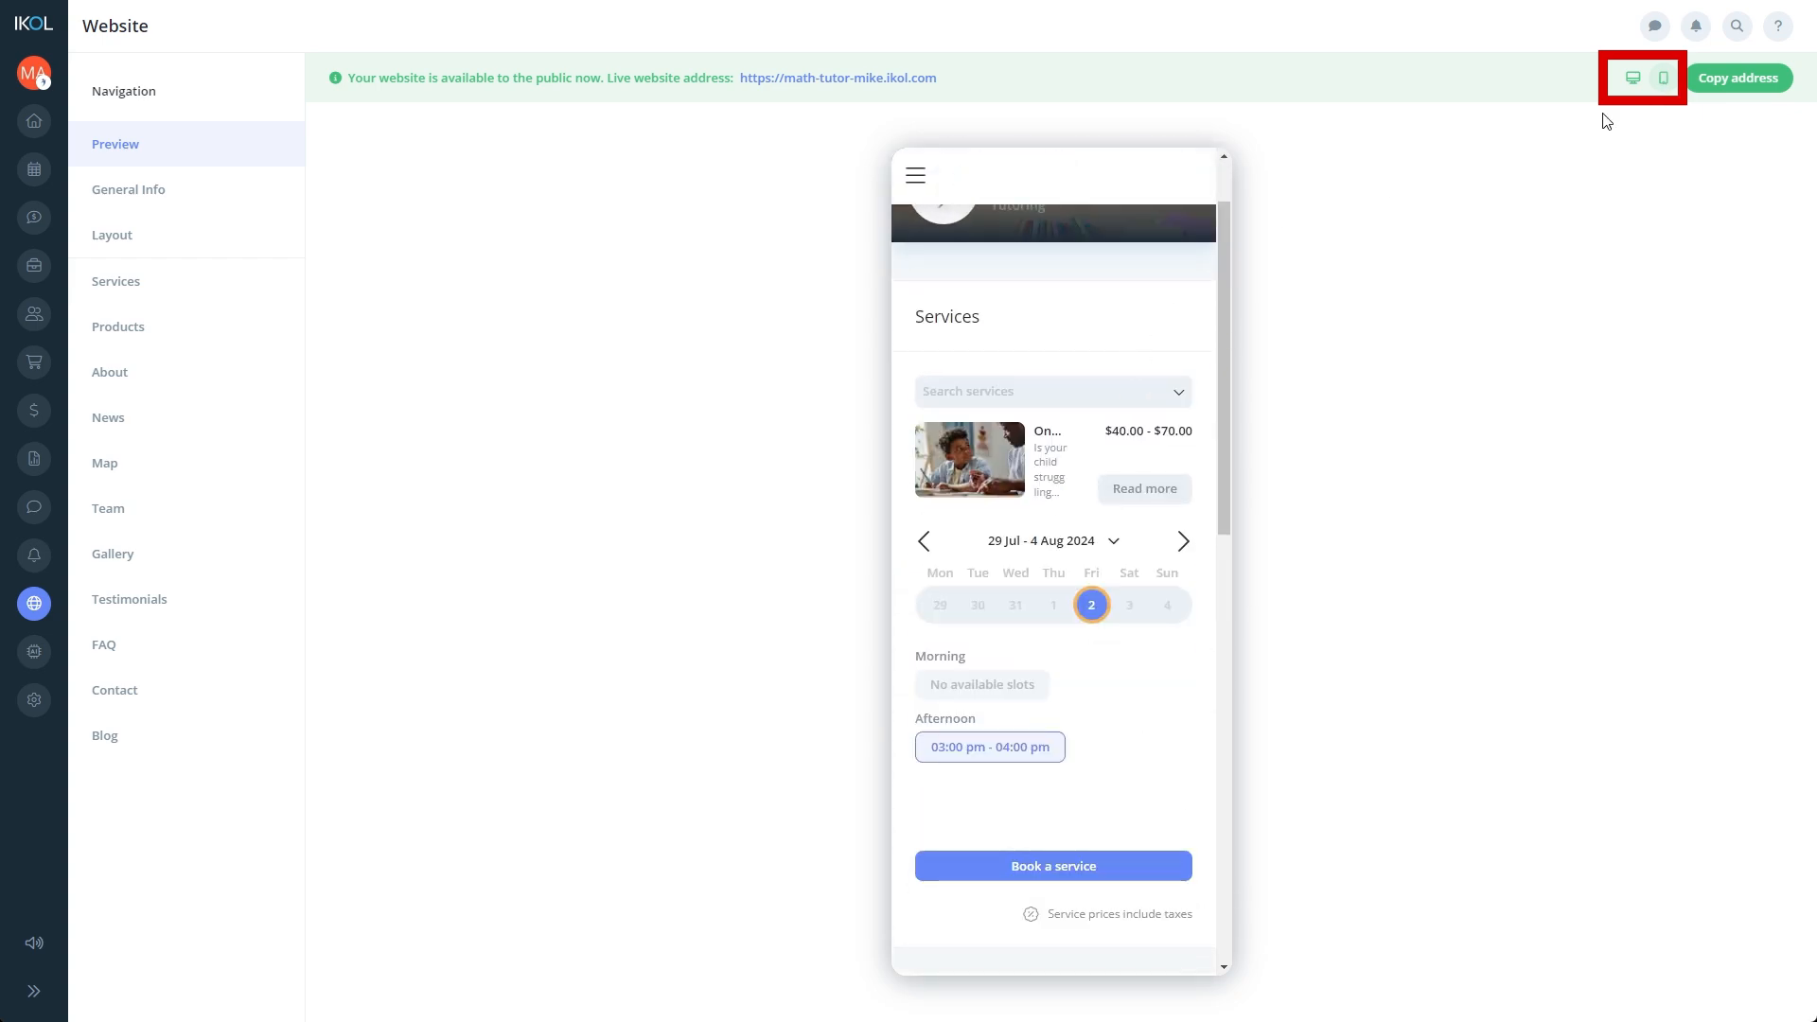
pyautogui.click(1634, 77)
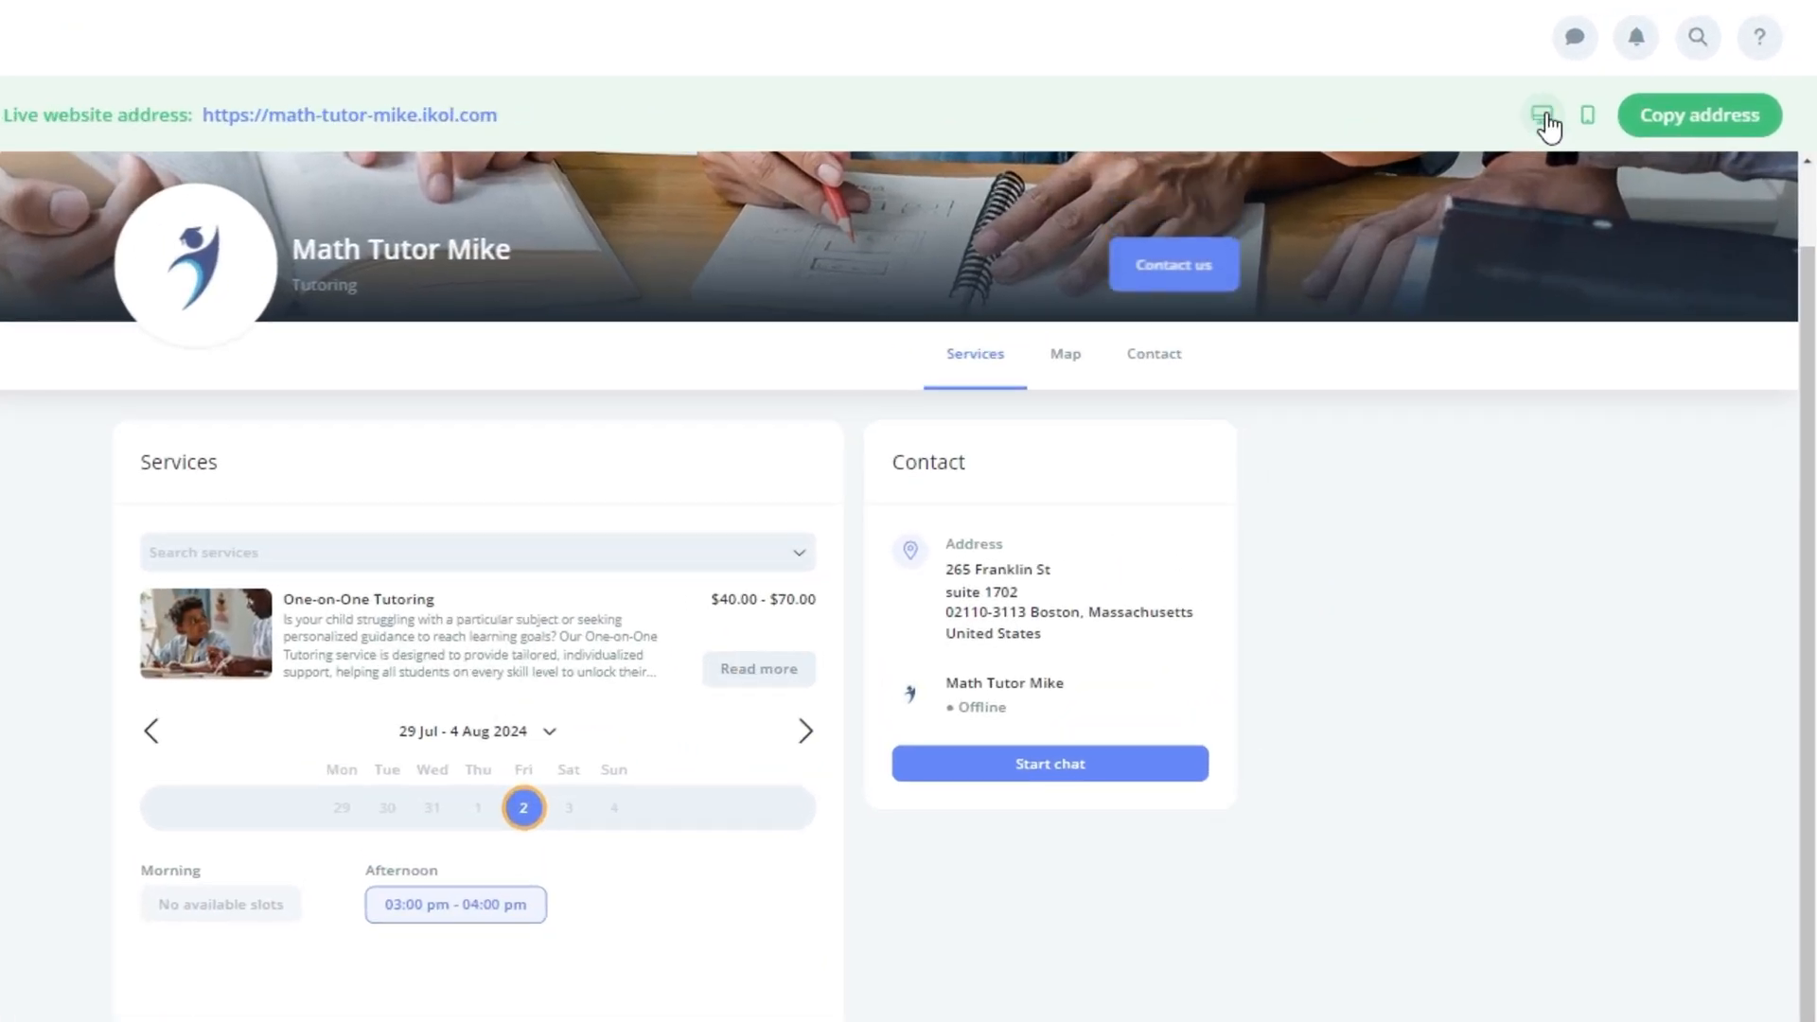
pyautogui.click(1689, 129)
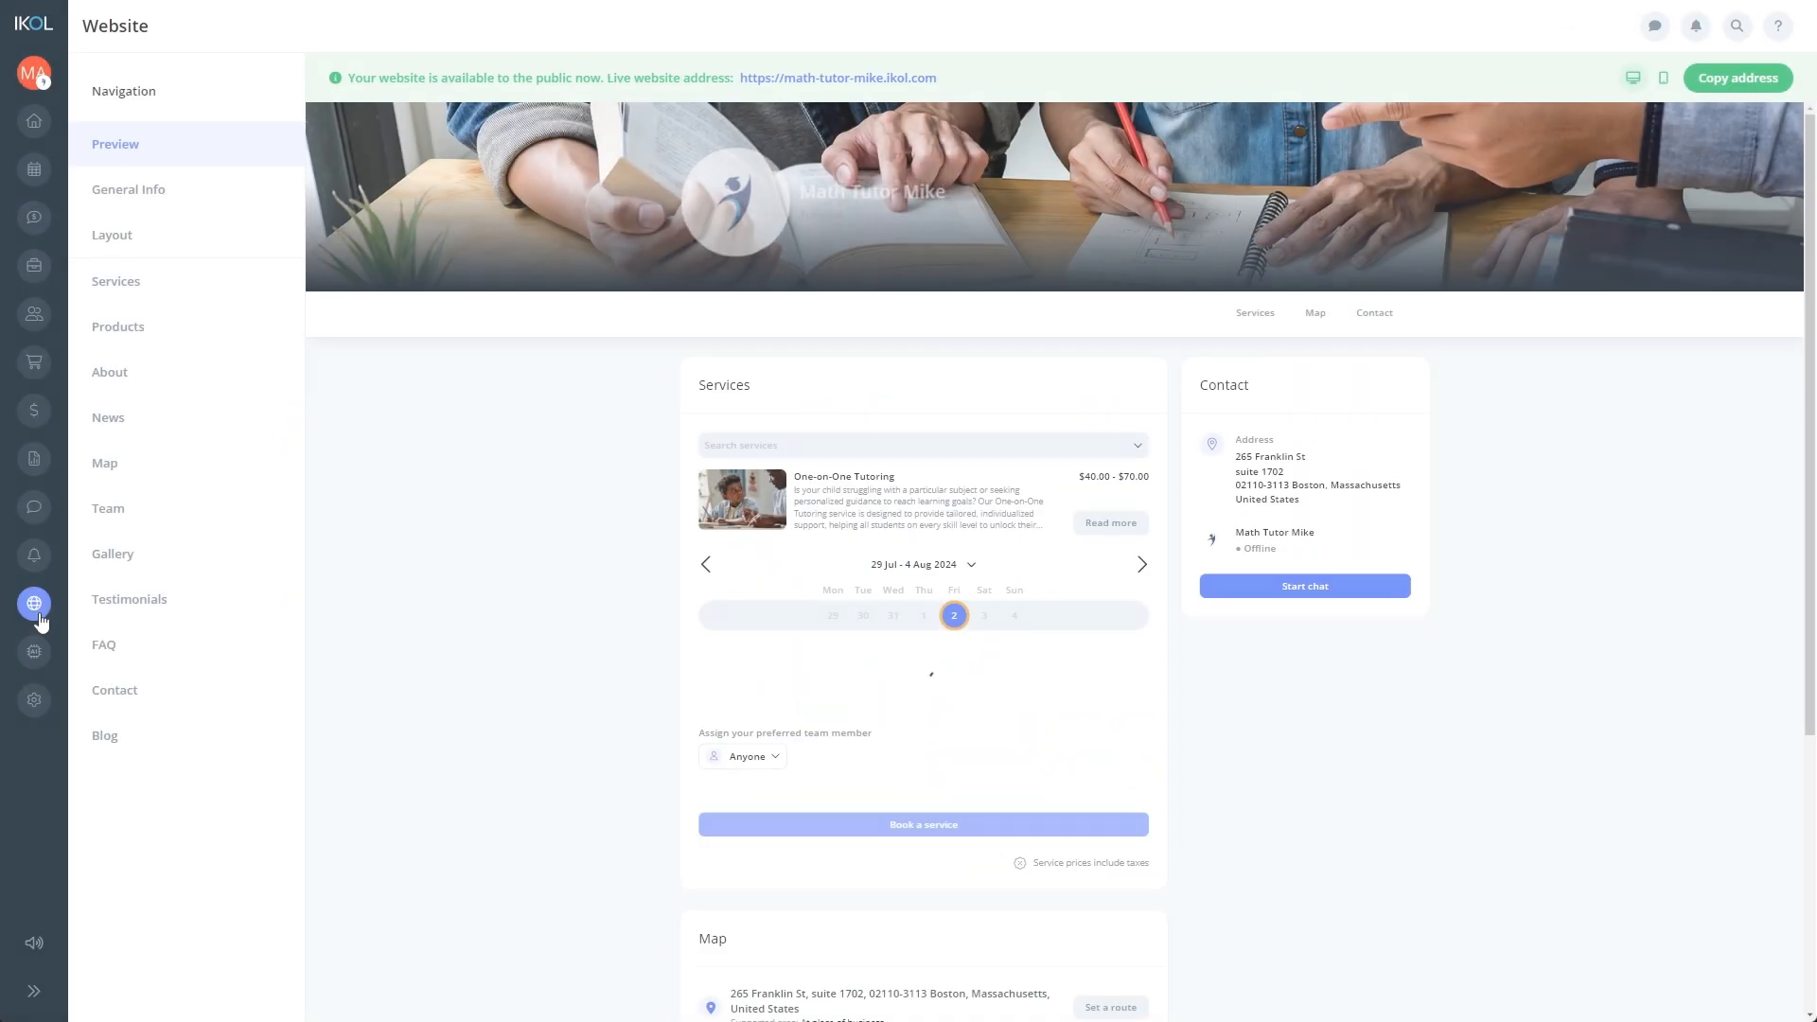
# - Open the General Info settings of the website
pyautogui.click(150, 193)
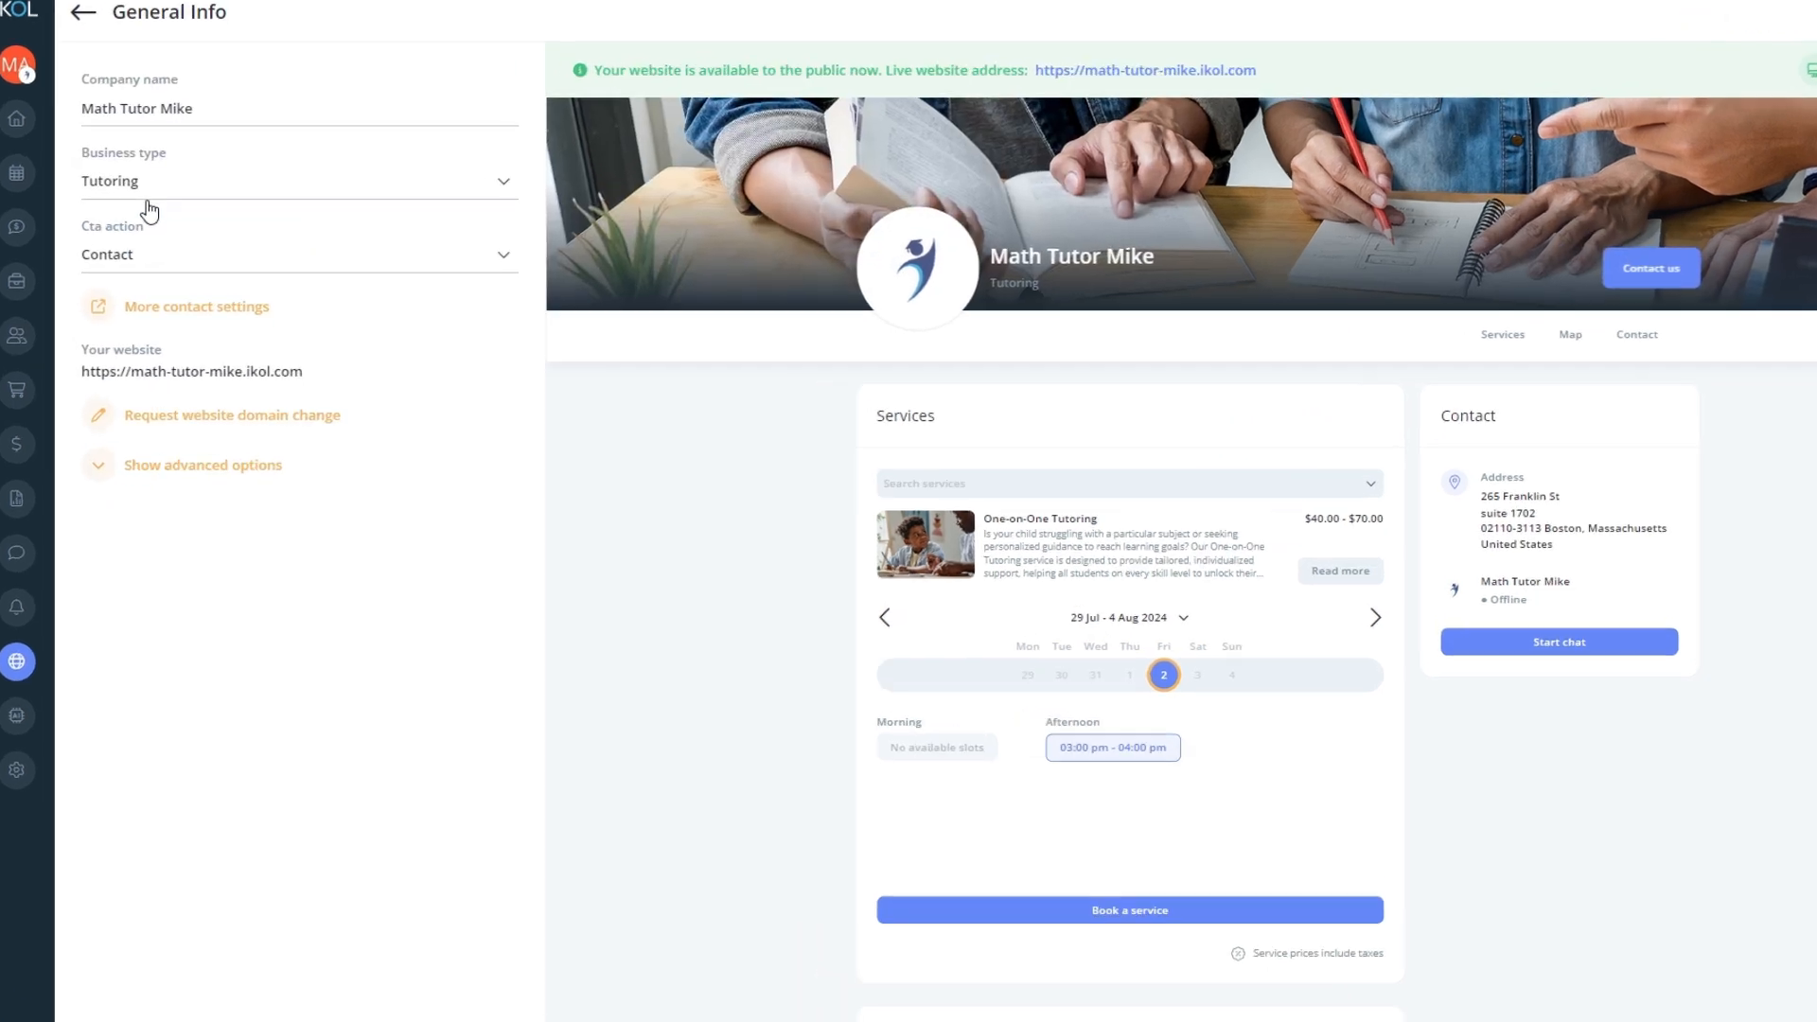
# - Try "Mathematics Tutor Mike" as the company name and restore the original name
pyautogui.click(114, 108)
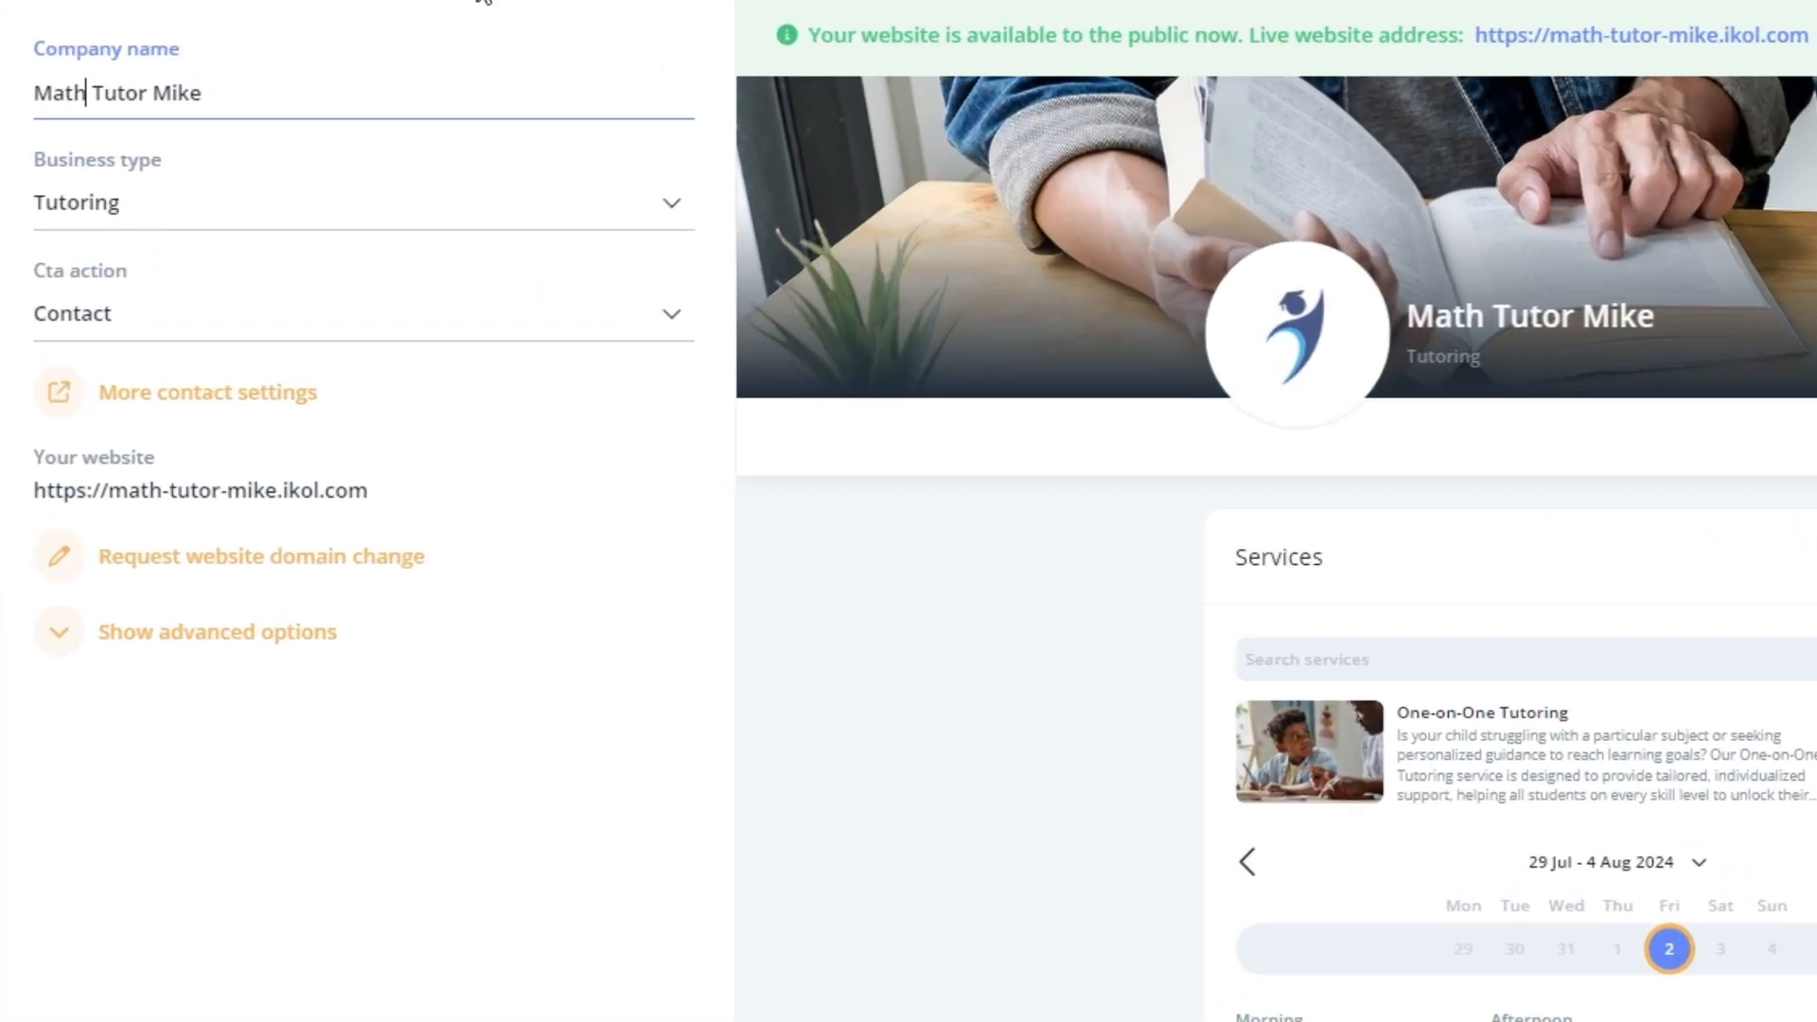
pyautogui.write('ematics')
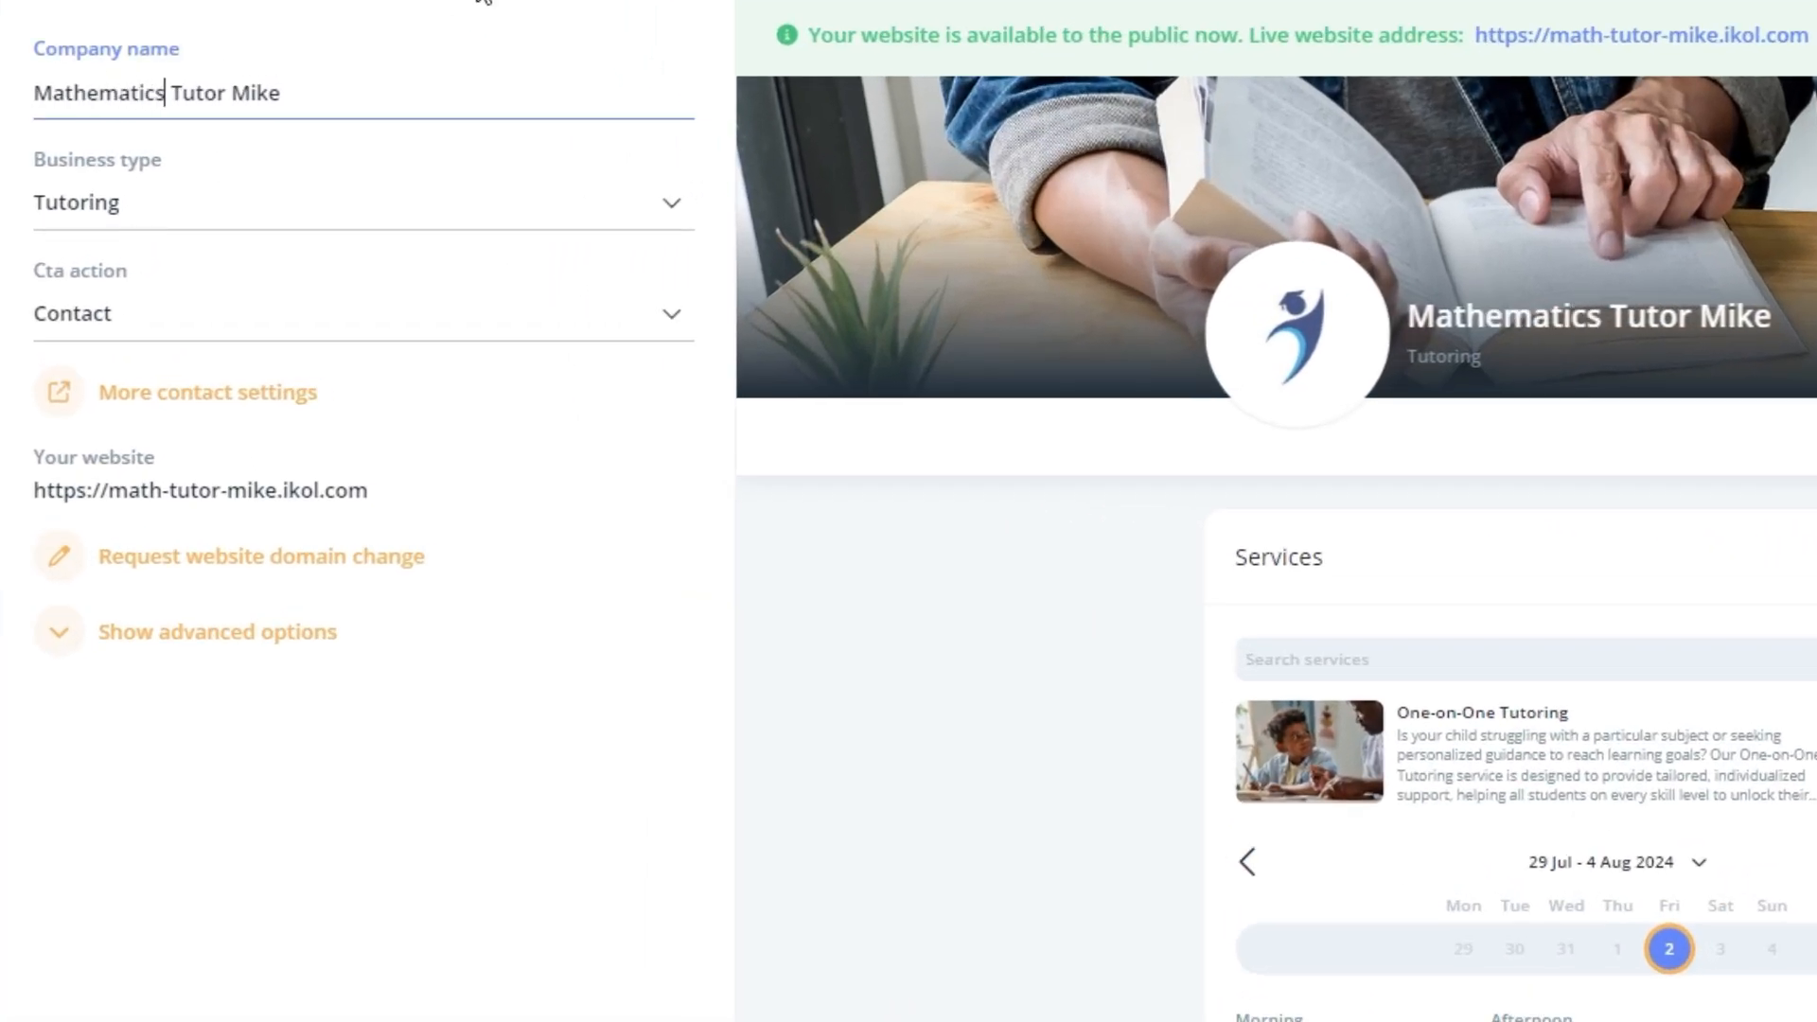
pyautogui.press('BackSpace')
pyautogui.press('BackSpace')
pyautogui.press('BackSpace')
pyautogui.press('BackSpace')
pyautogui.press('BackSpace')
pyautogui.press('BackSpace')
pyautogui.press('BackSpace')
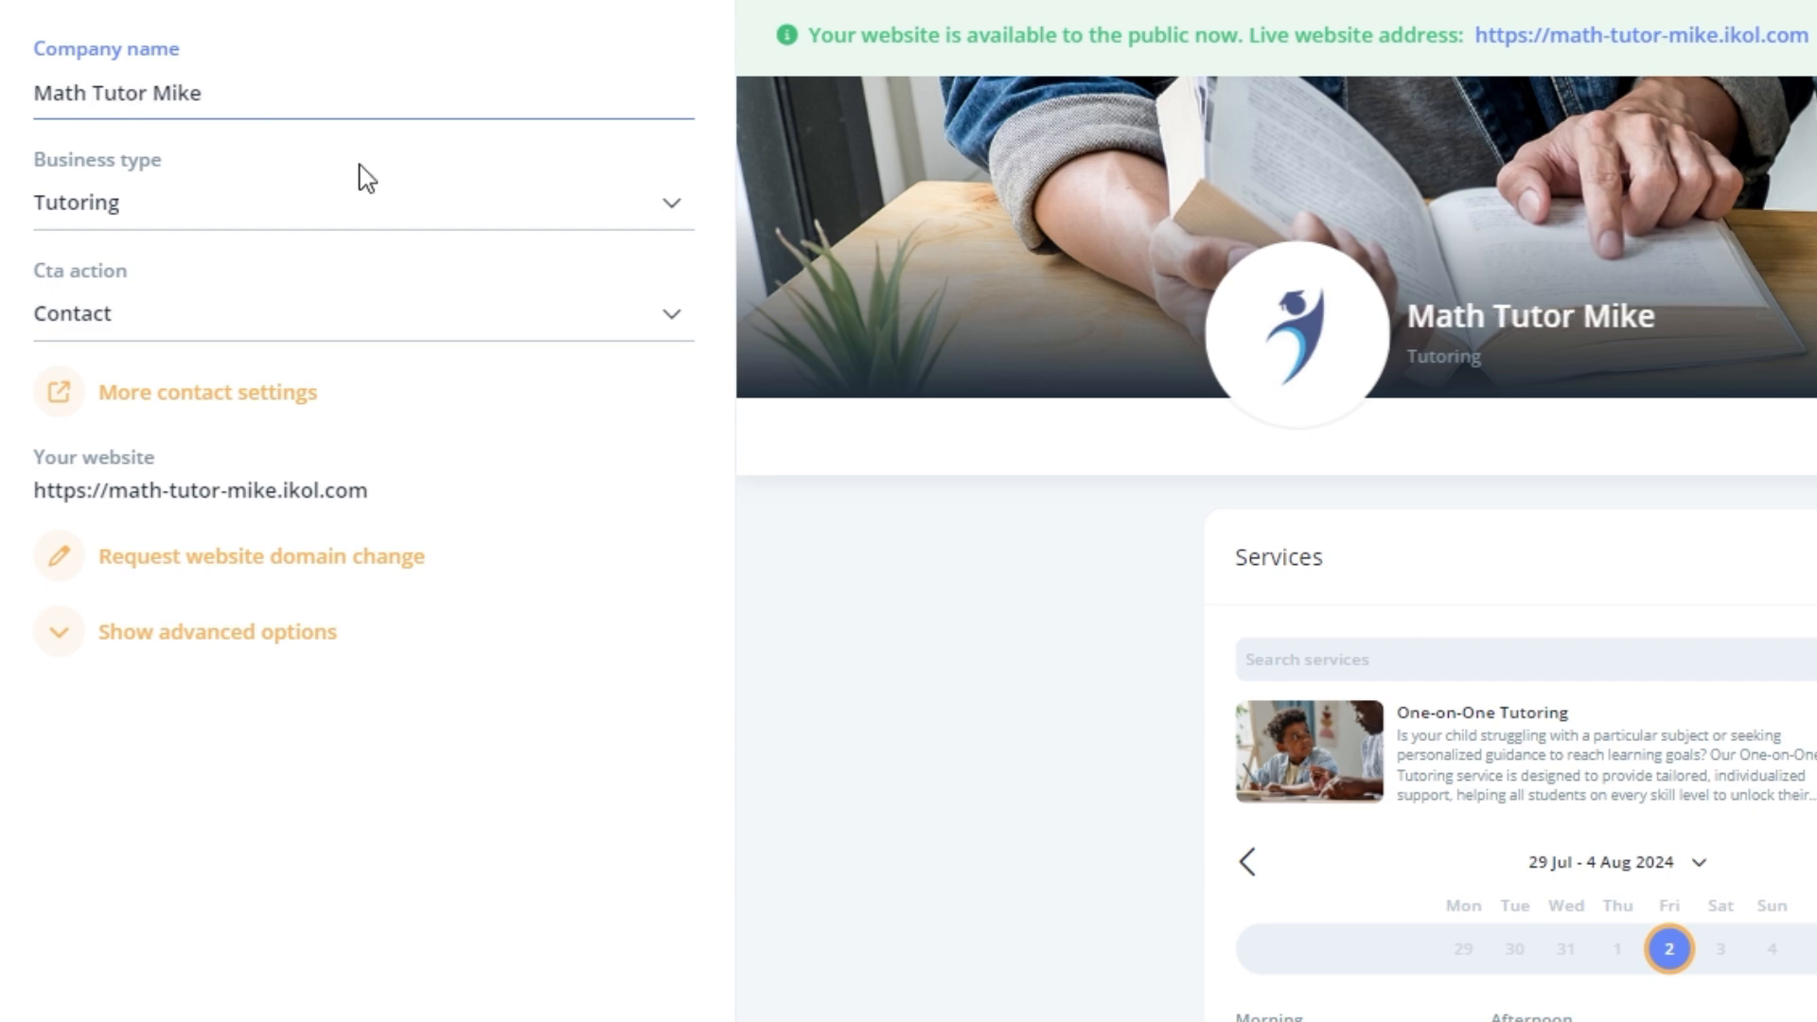
# - Browse the available business types, leaving the selection as Tutoring
pyautogui.click(352, 216)
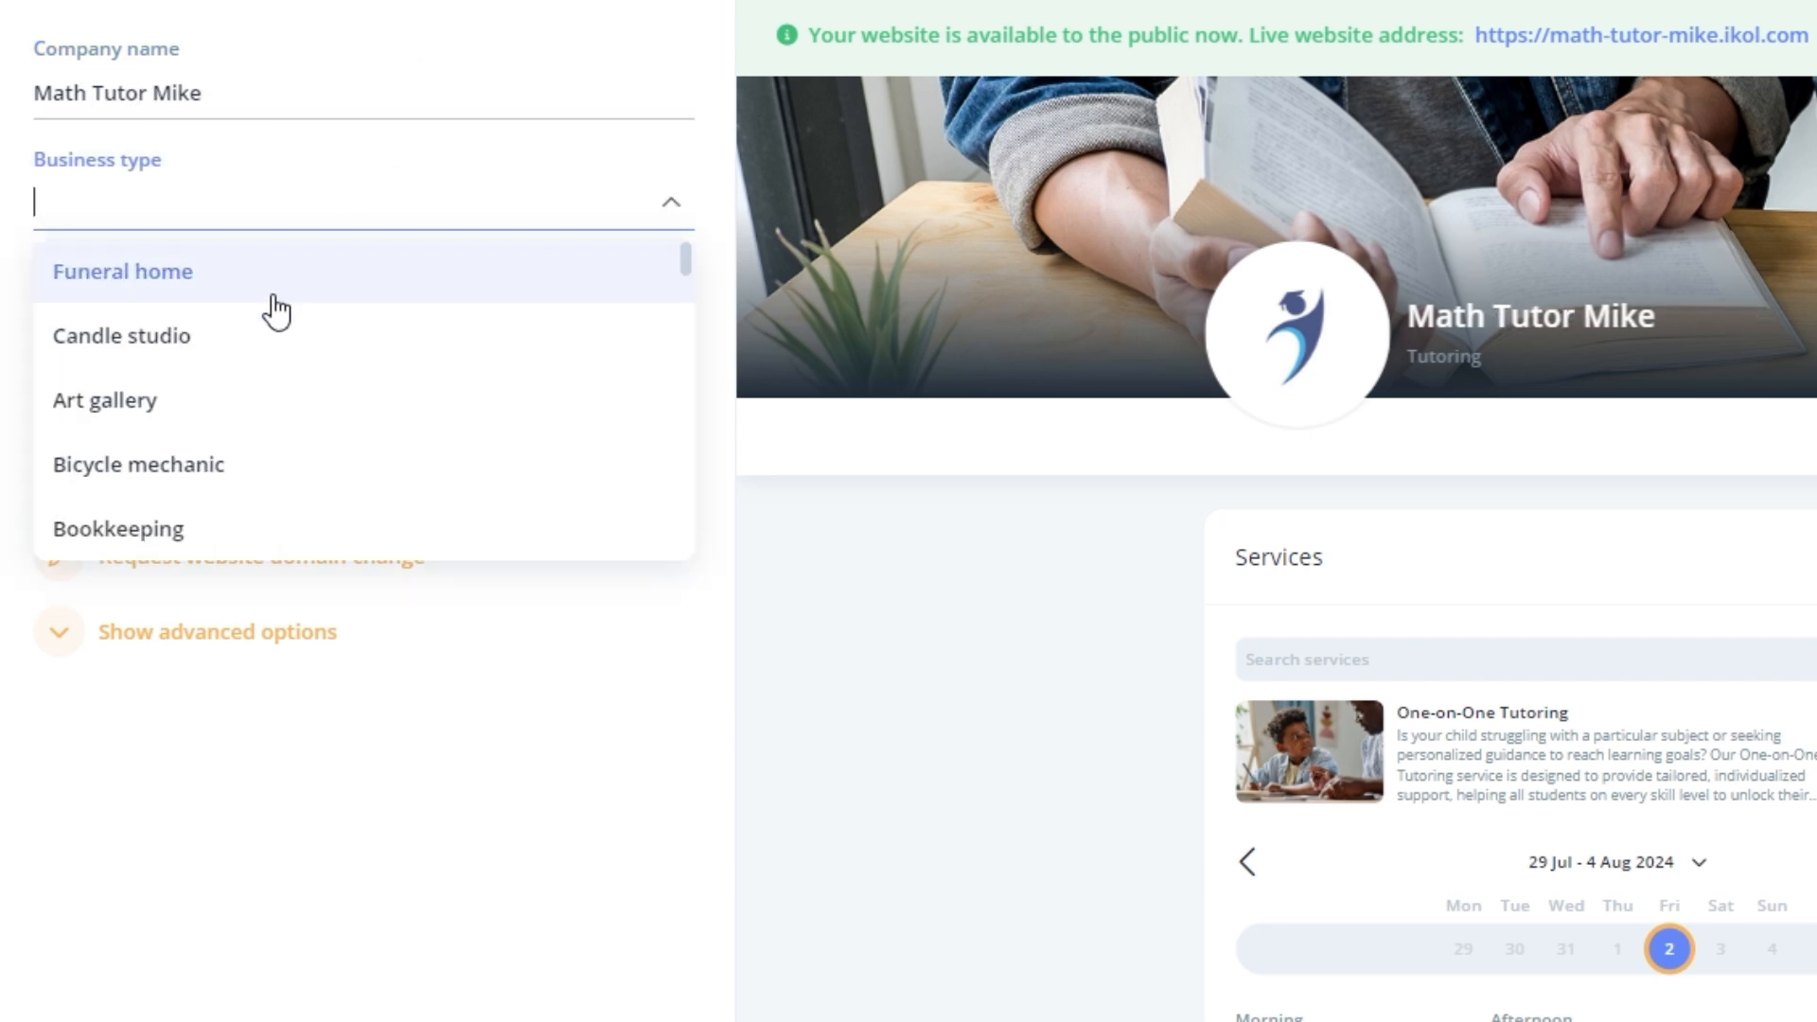
pyautogui.scroll(-10, 268, 310)
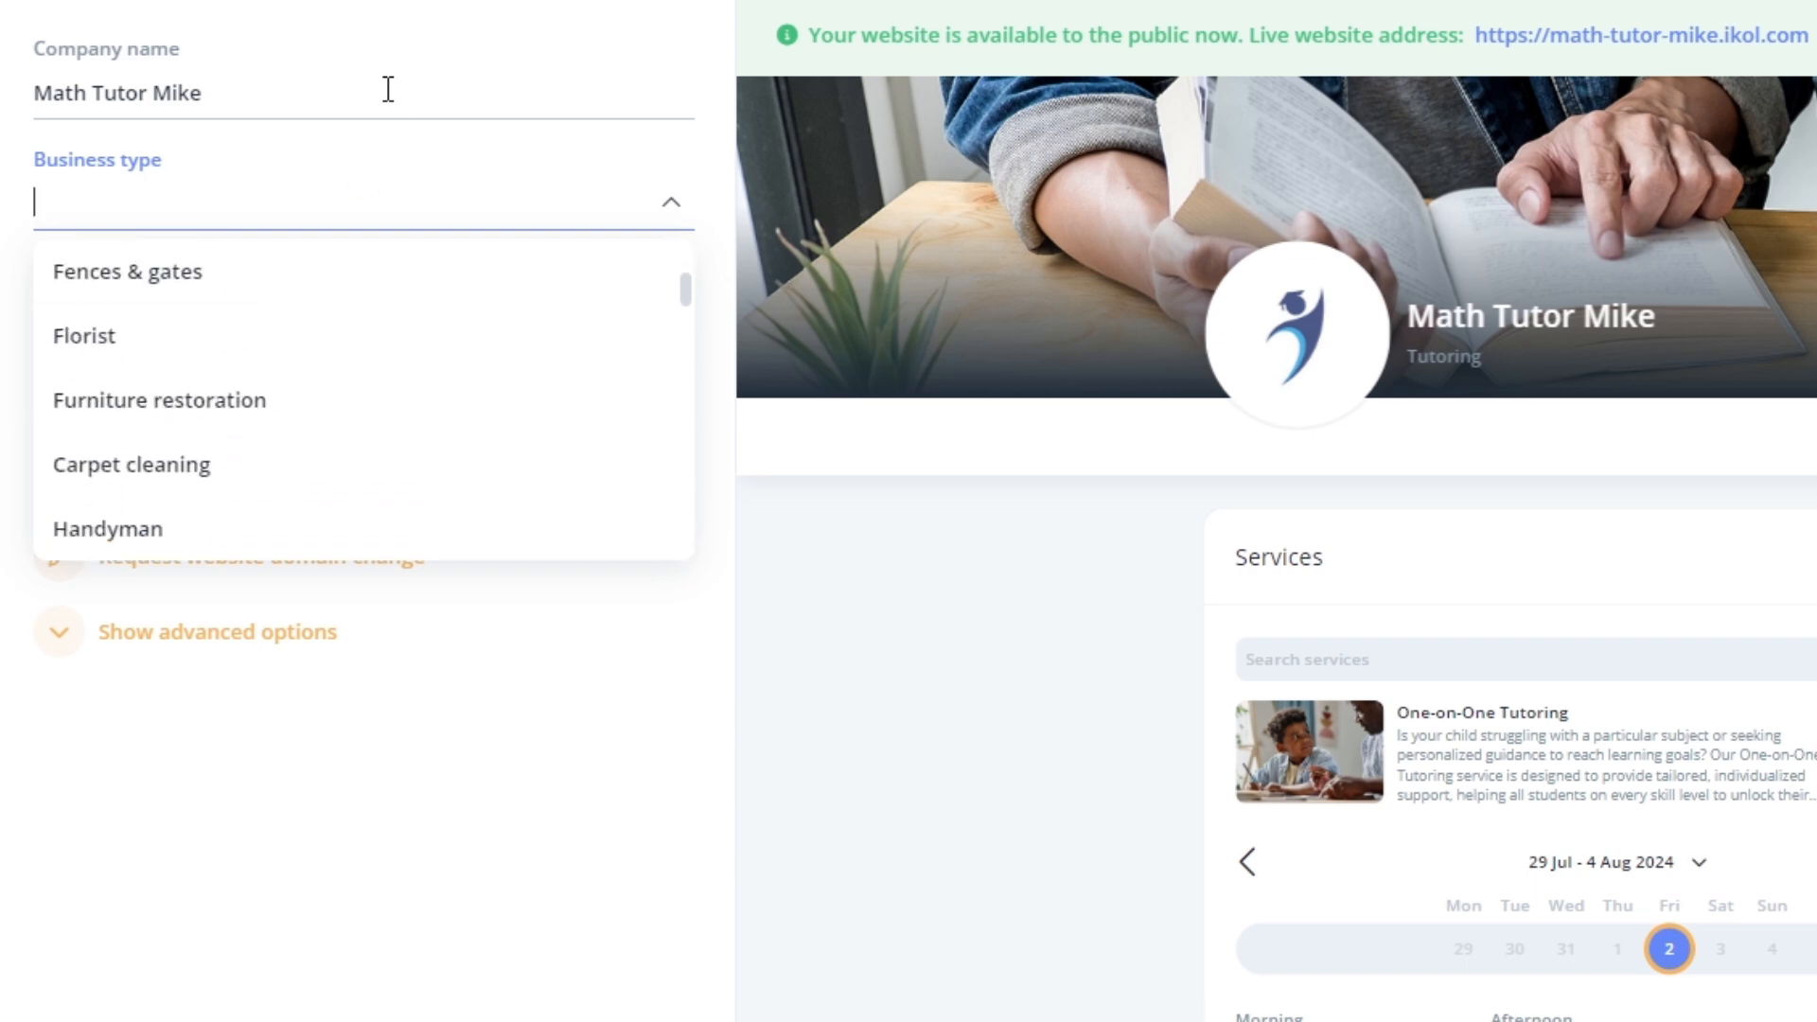
pyautogui.click(423, 54)
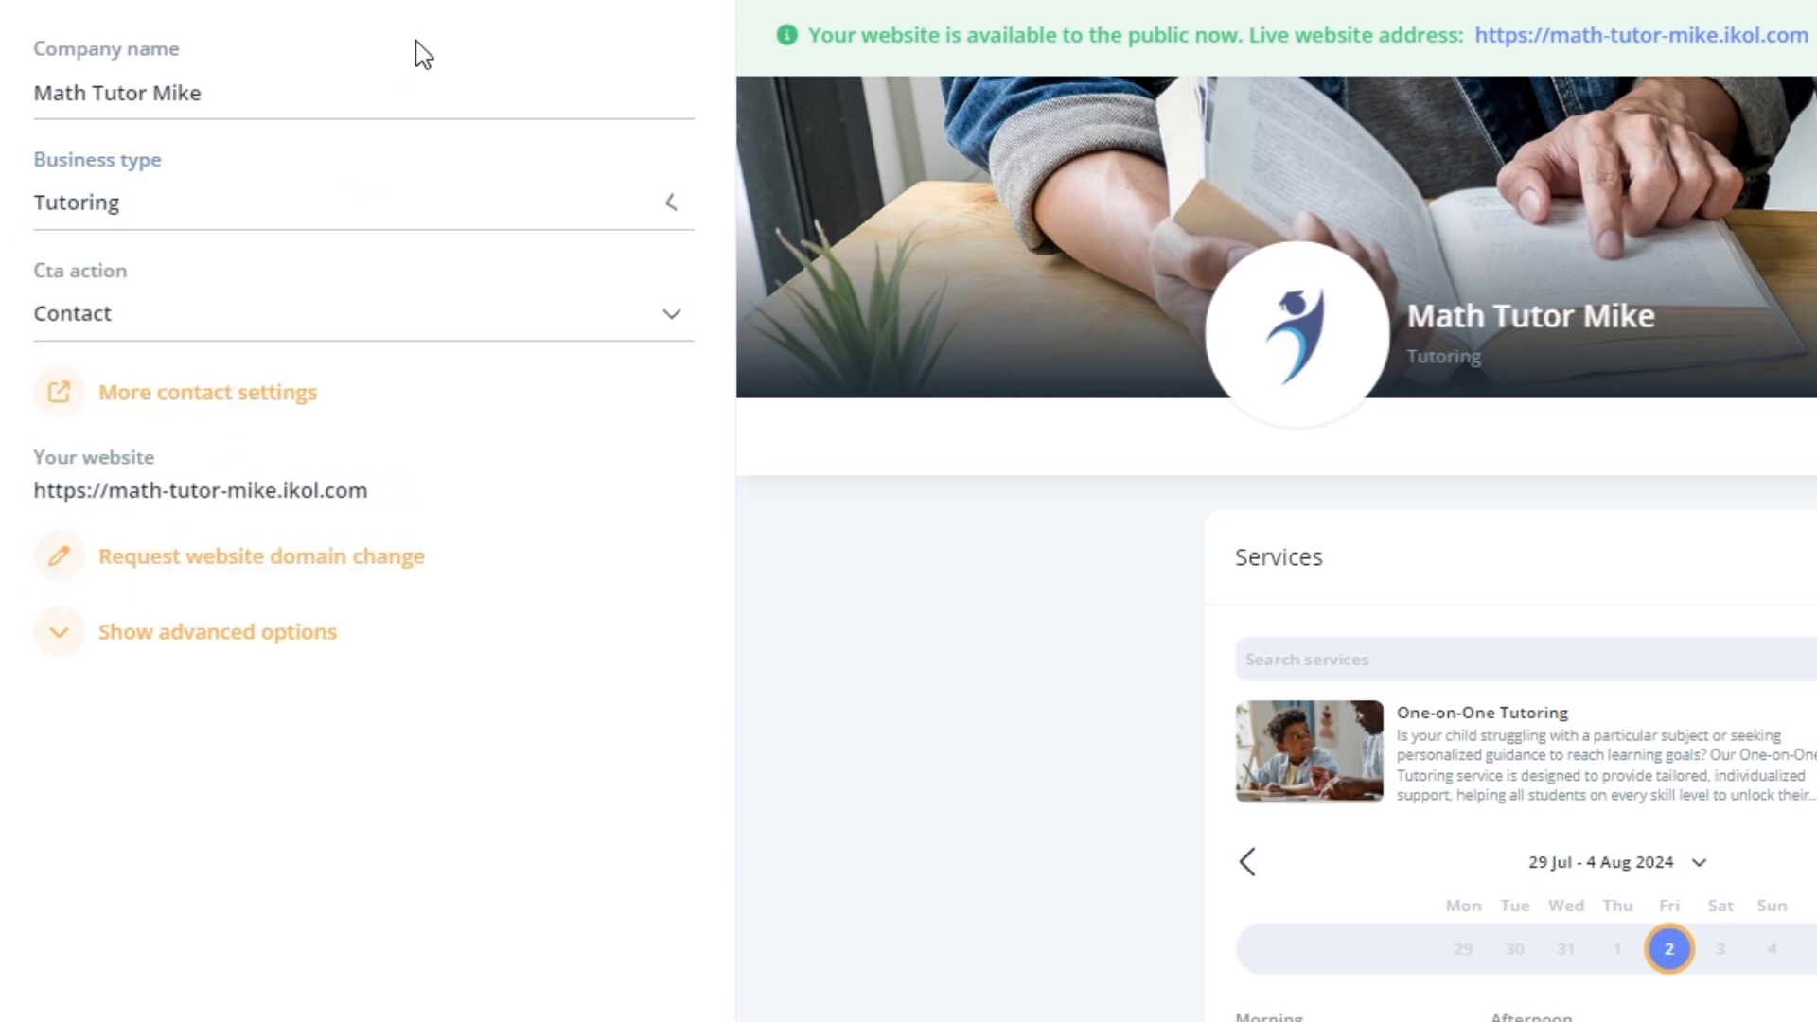
# - Show the advanced options and set the business type label to "Math tutoring"
pyautogui.click(286, 633)
pyautogui.click(110, 742)
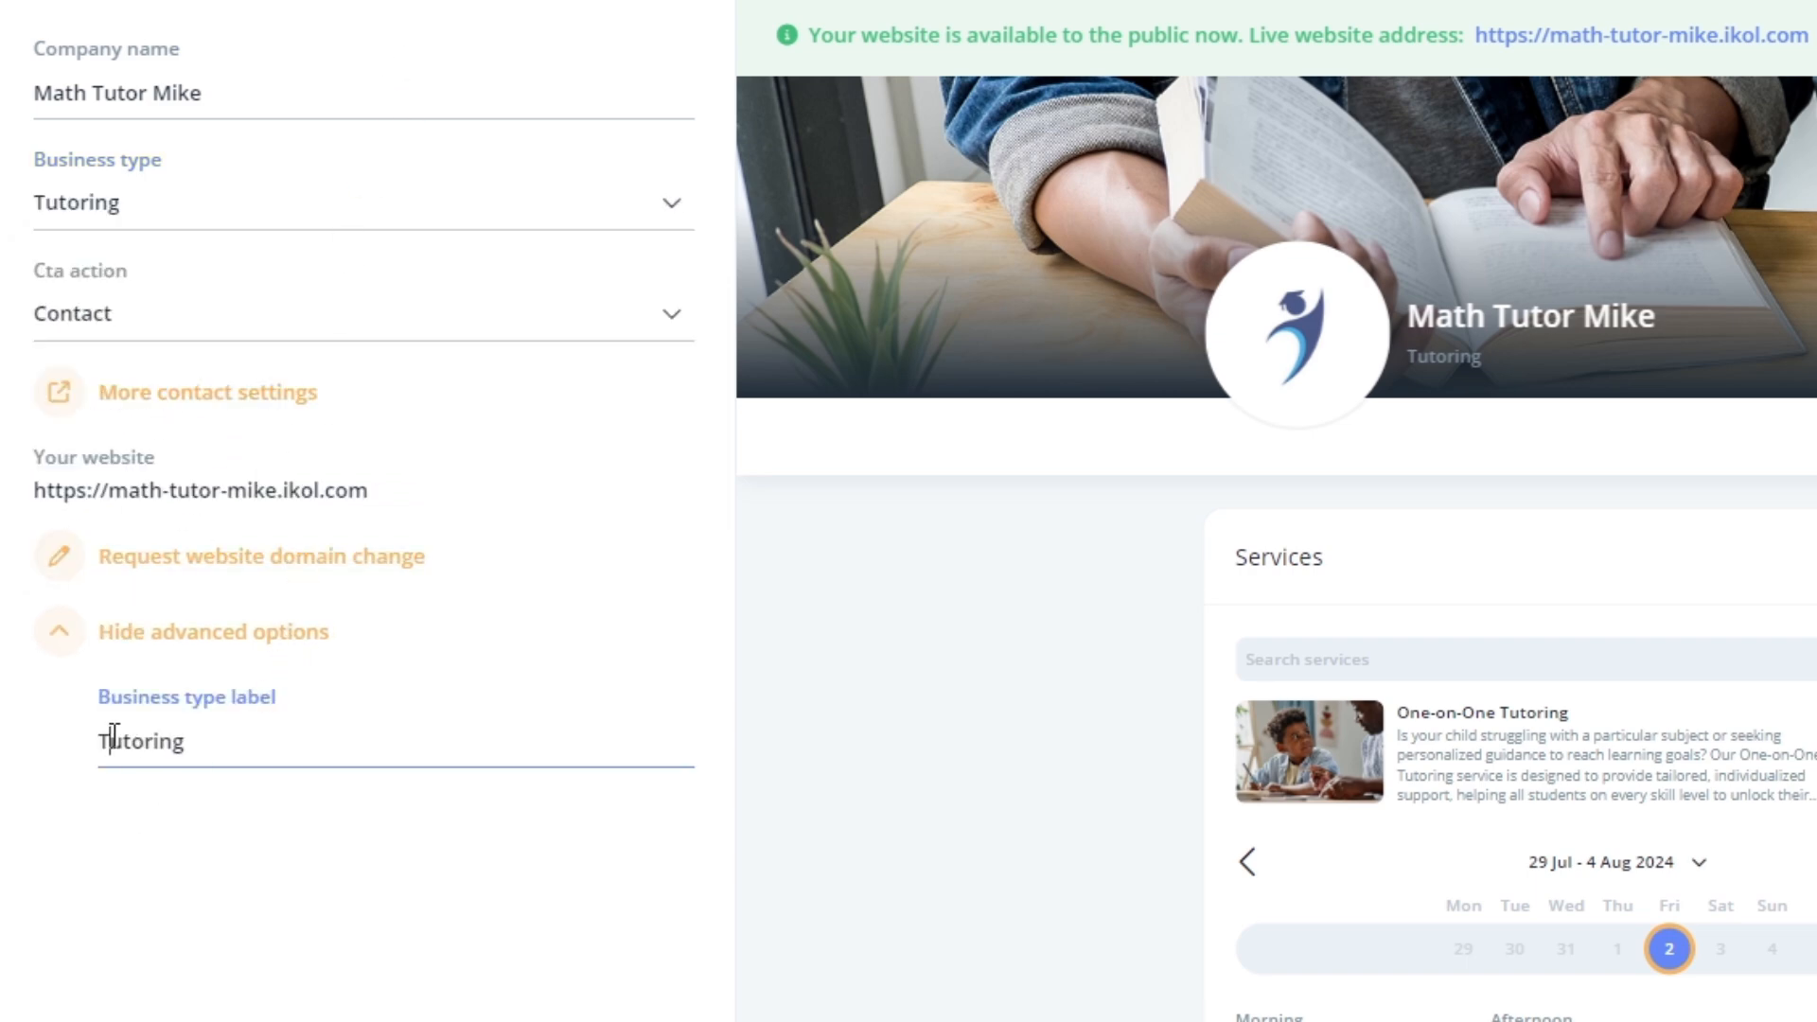
pyautogui.press('BackSpace')
pyautogui.write('Math')
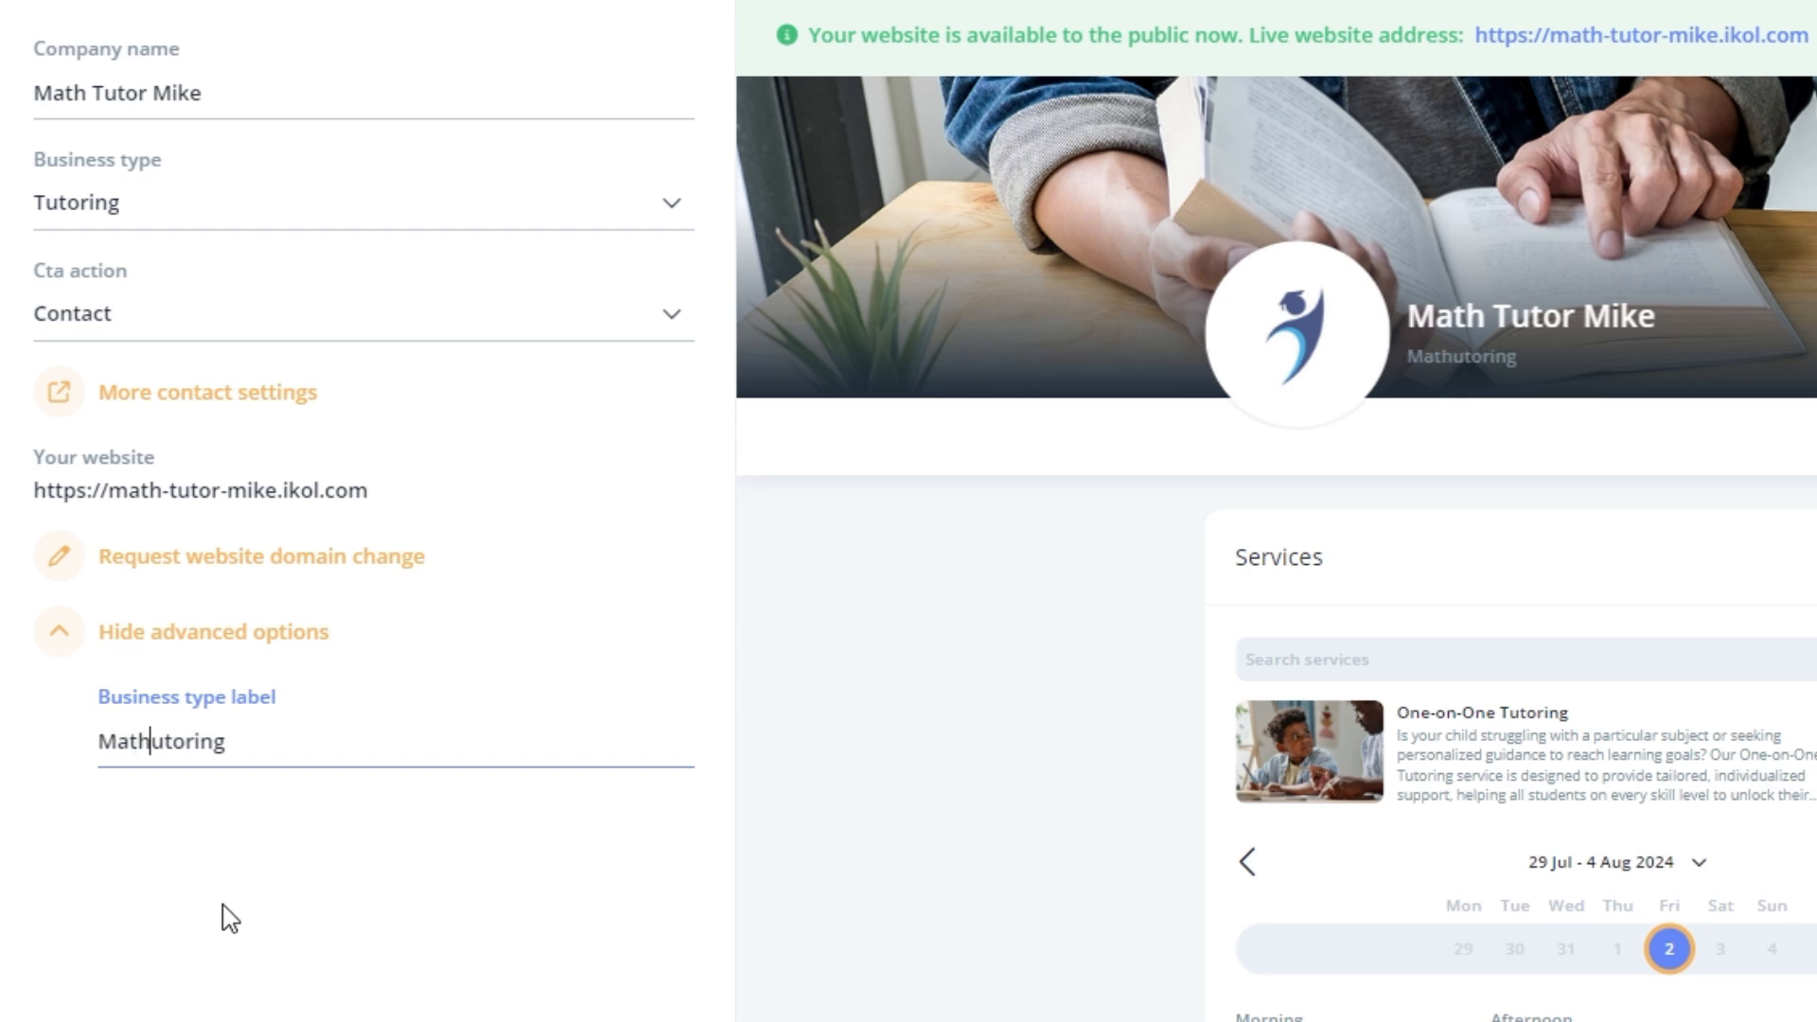
pyautogui.write(' t')
pyautogui.click(230, 917)
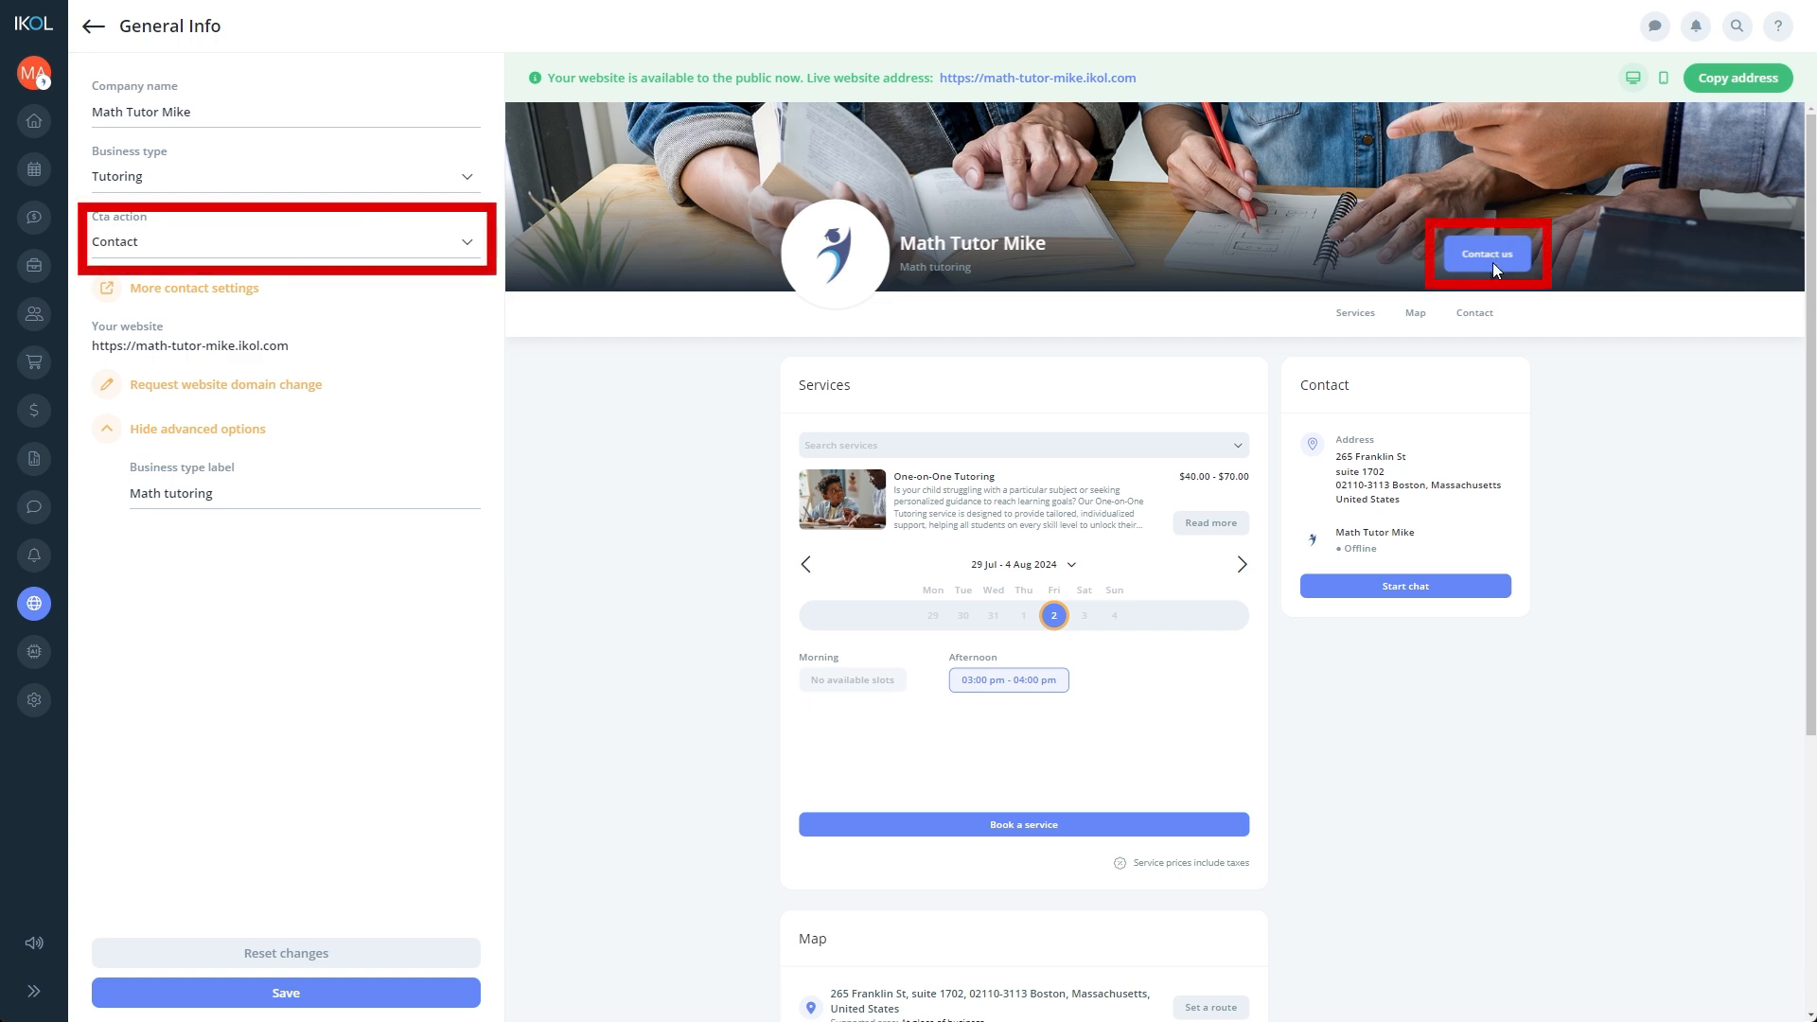
# - Set the CTA action to Reservation and publish the General Info changes
pyautogui.click(382, 250)
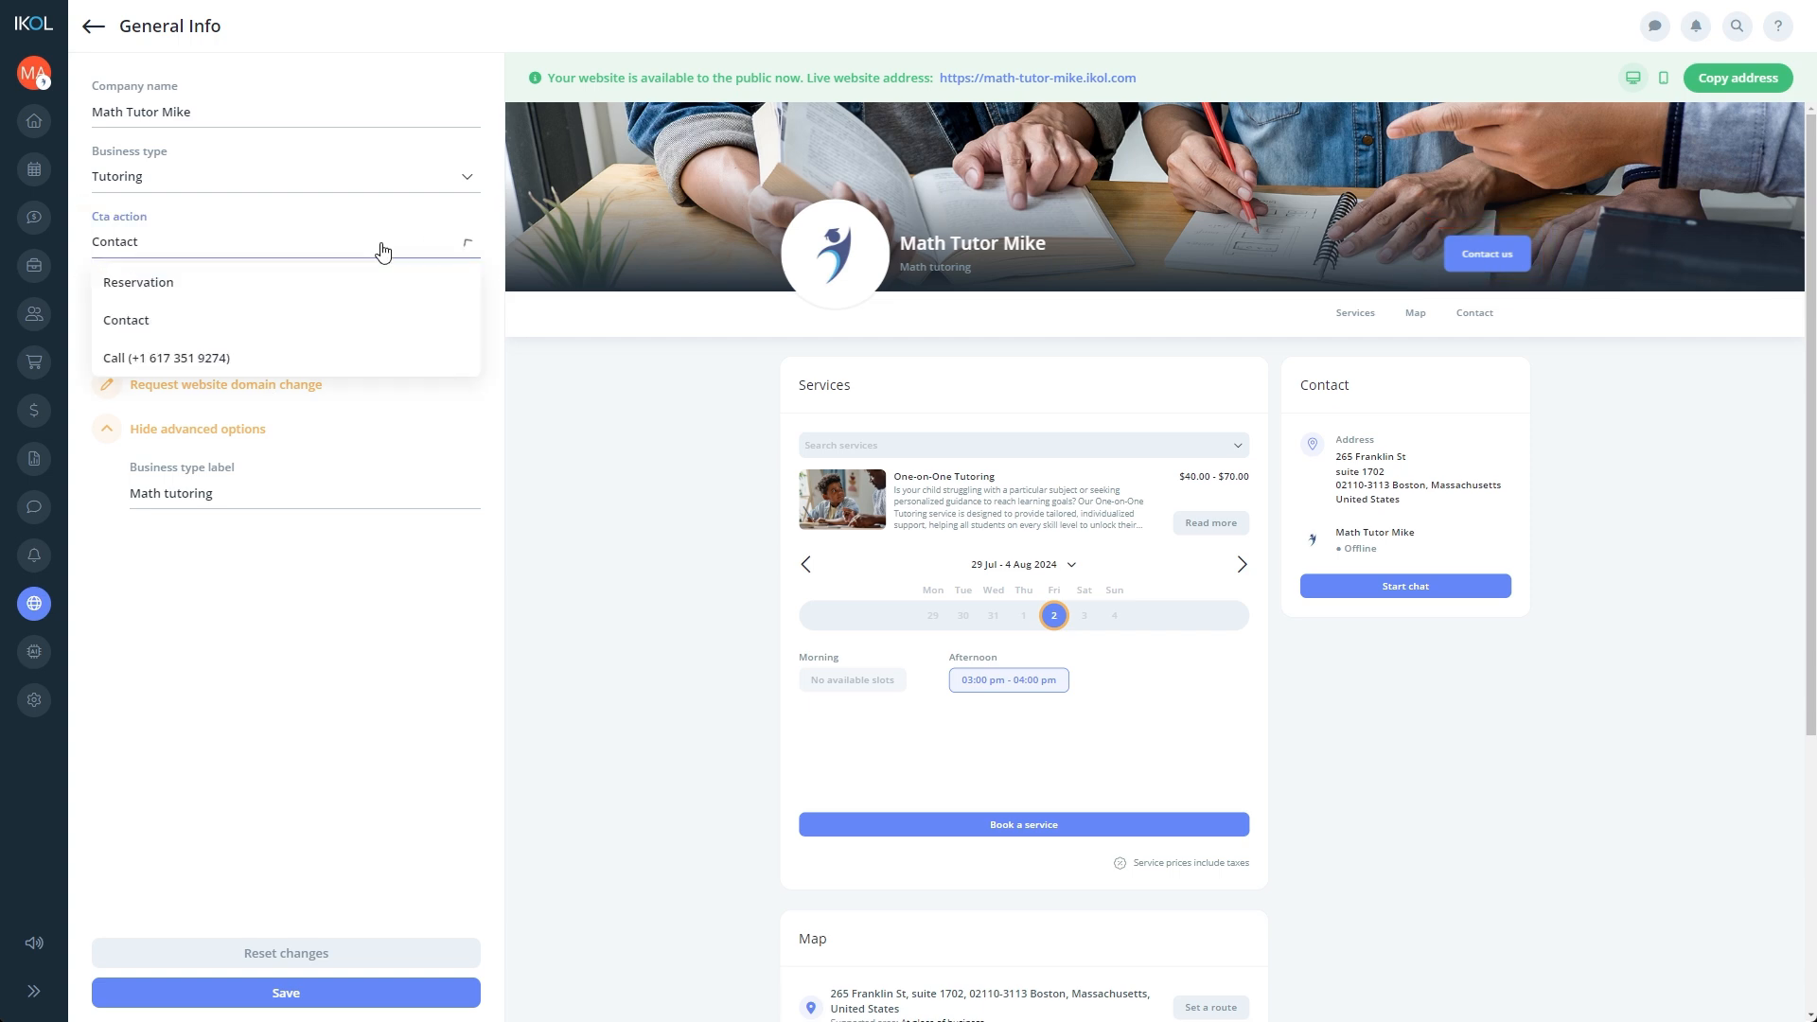
pyautogui.click(344, 280)
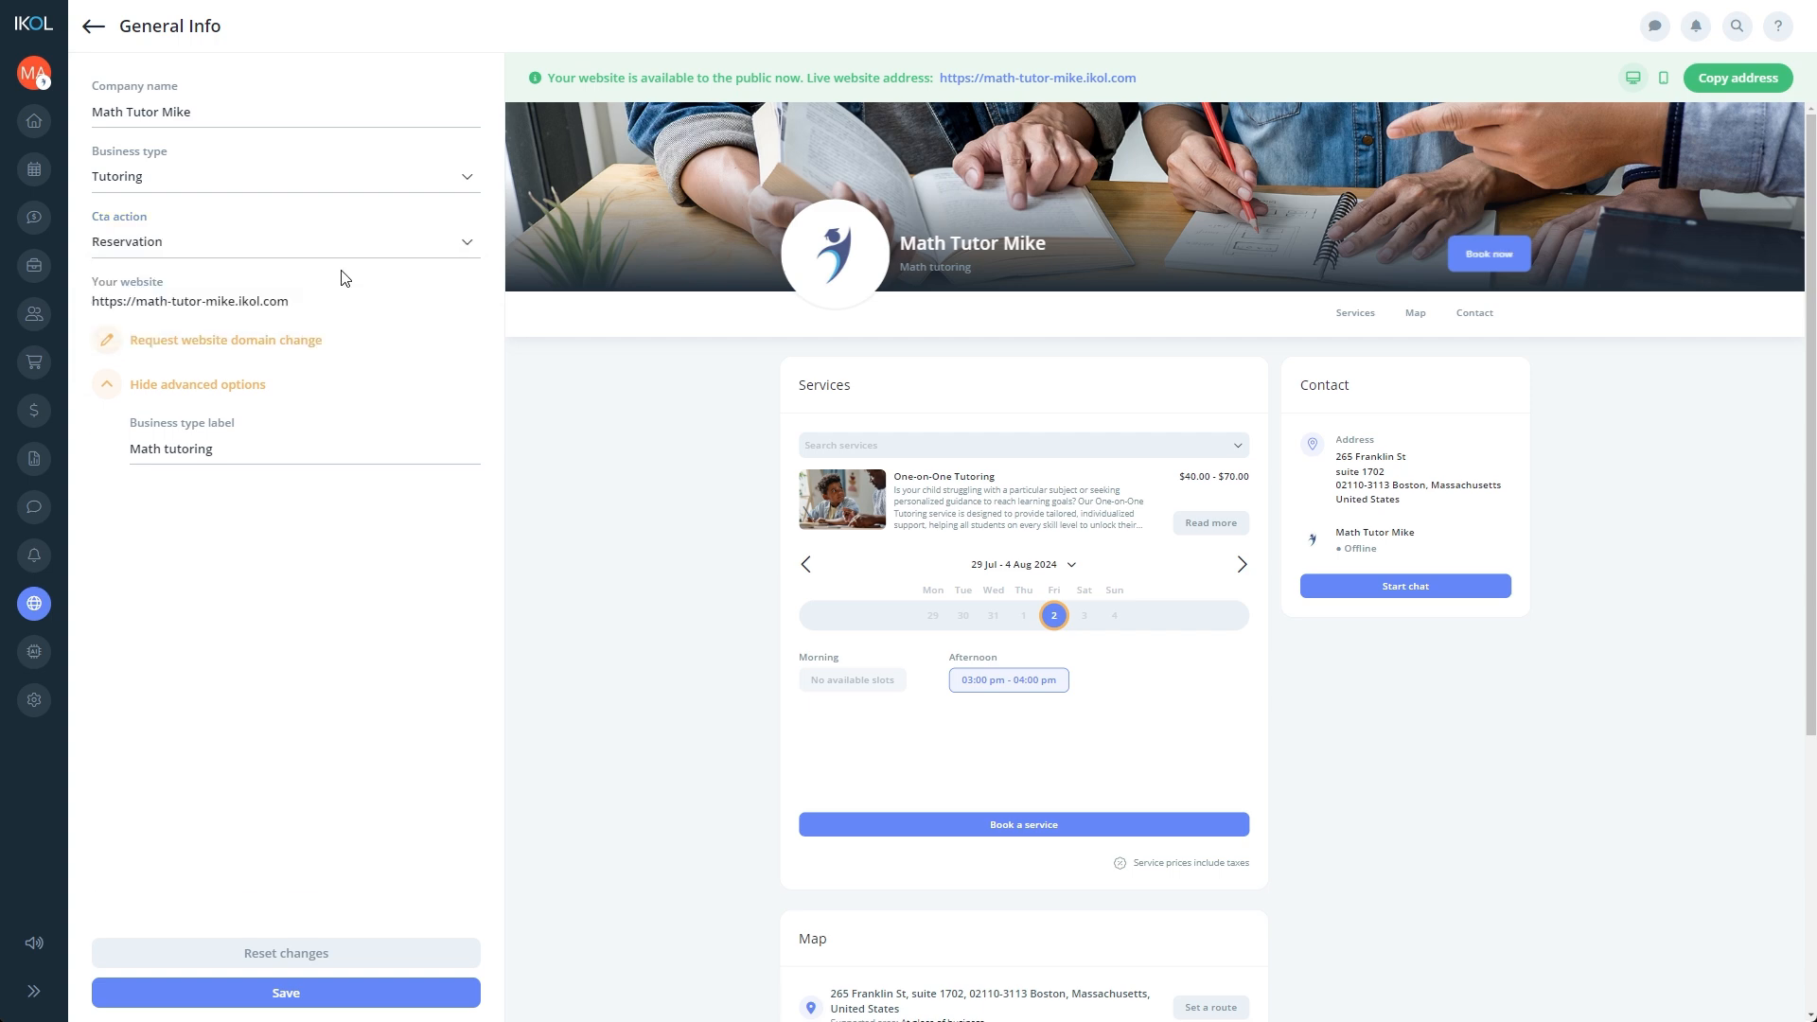
pyautogui.click(341, 1005)
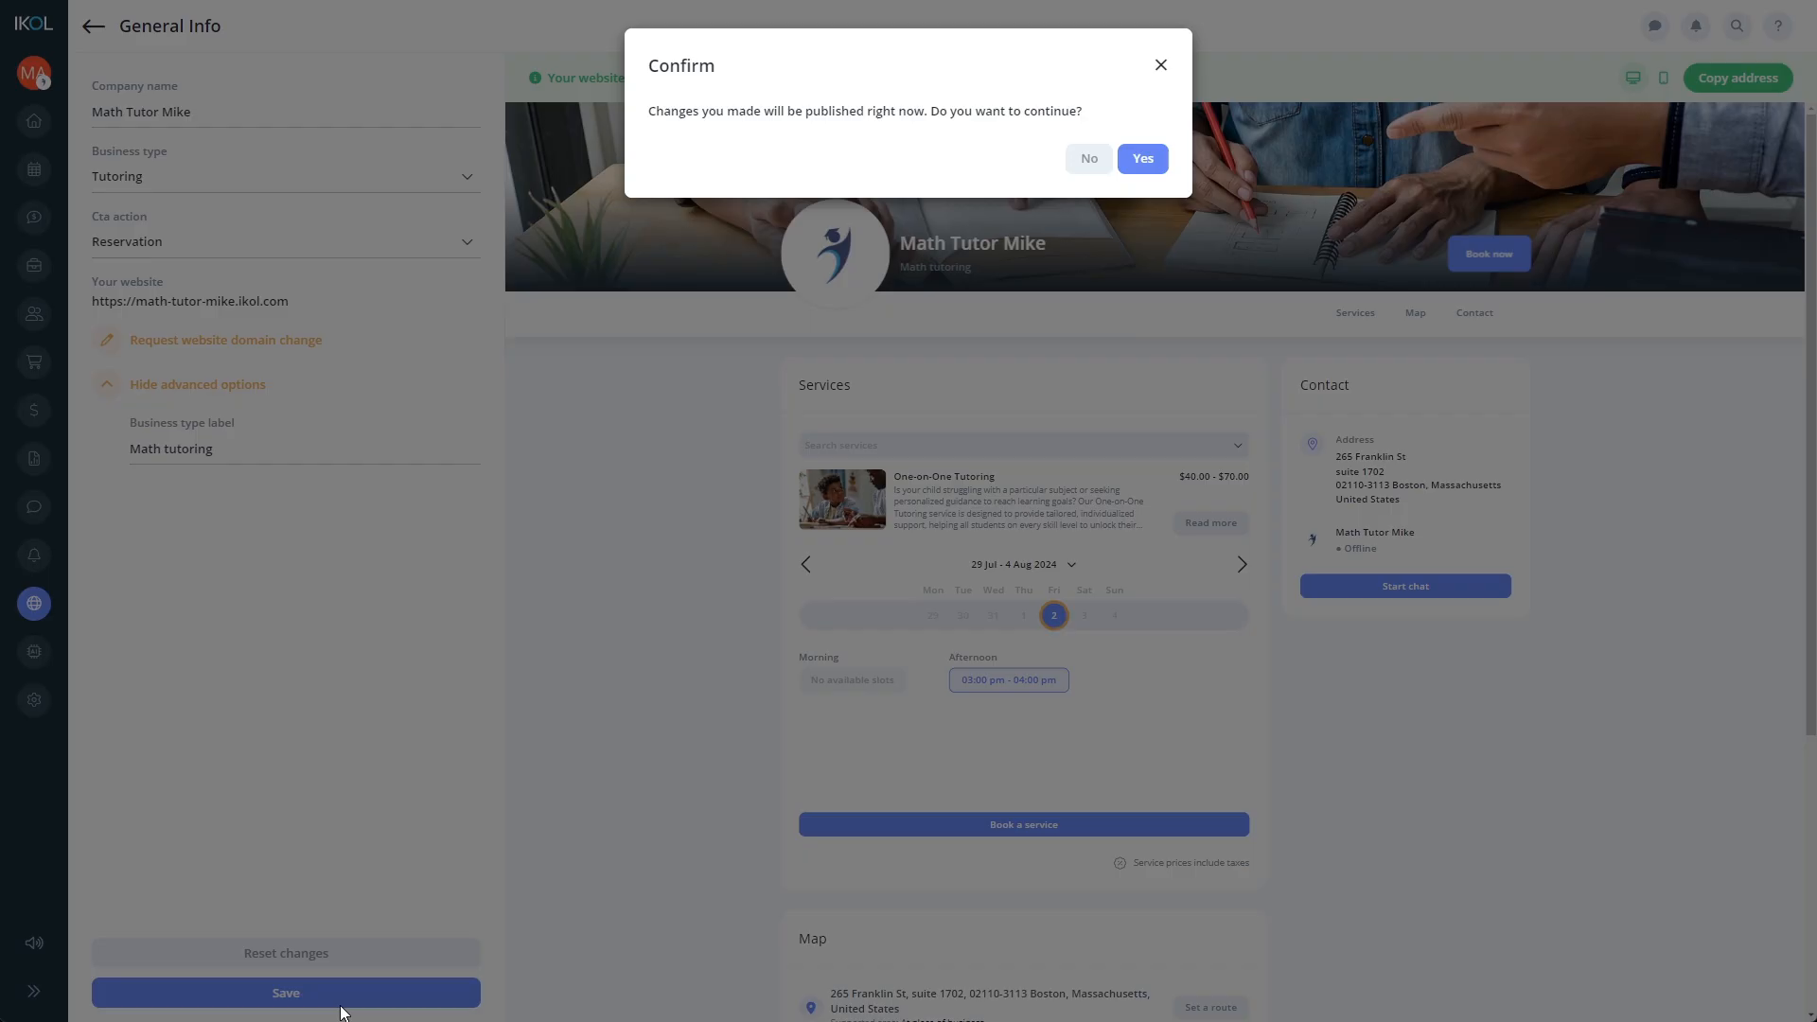
pyautogui.click(1143, 161)
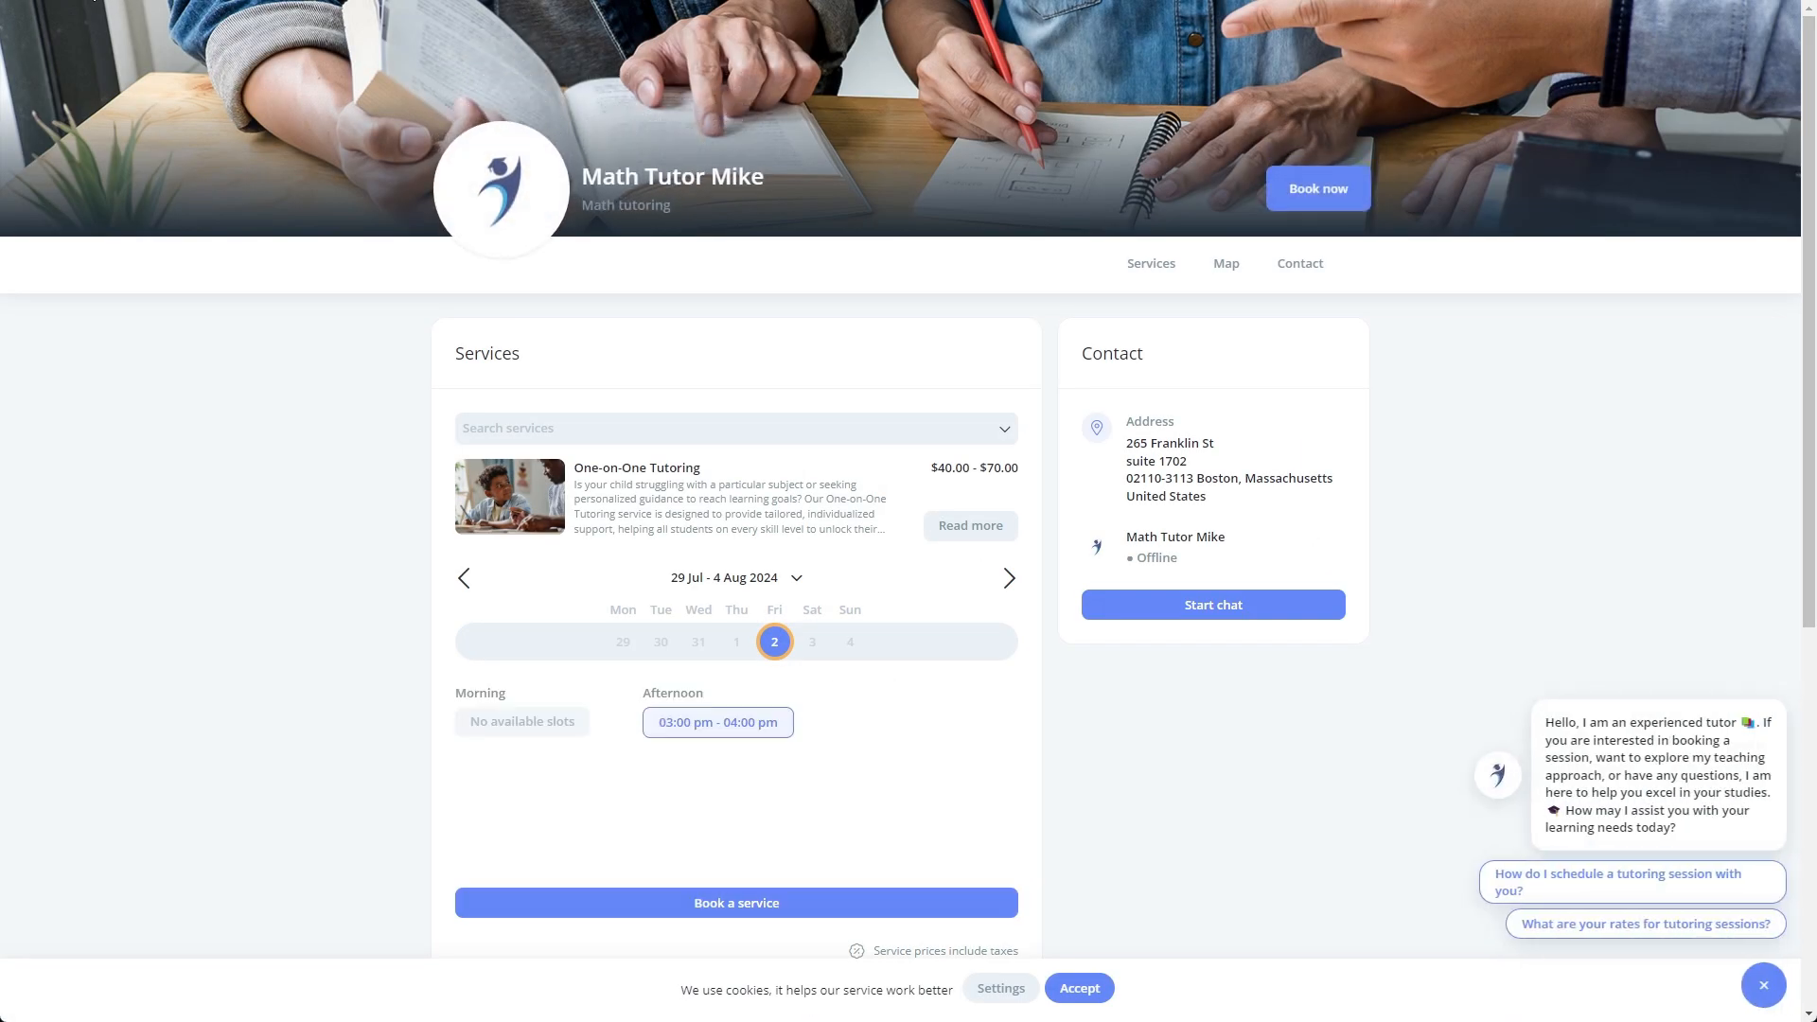
# - Open the booking form on the live website, look through its services and the week of 5 - 11 August 2024, and close it
pyautogui.click(1355, 182)
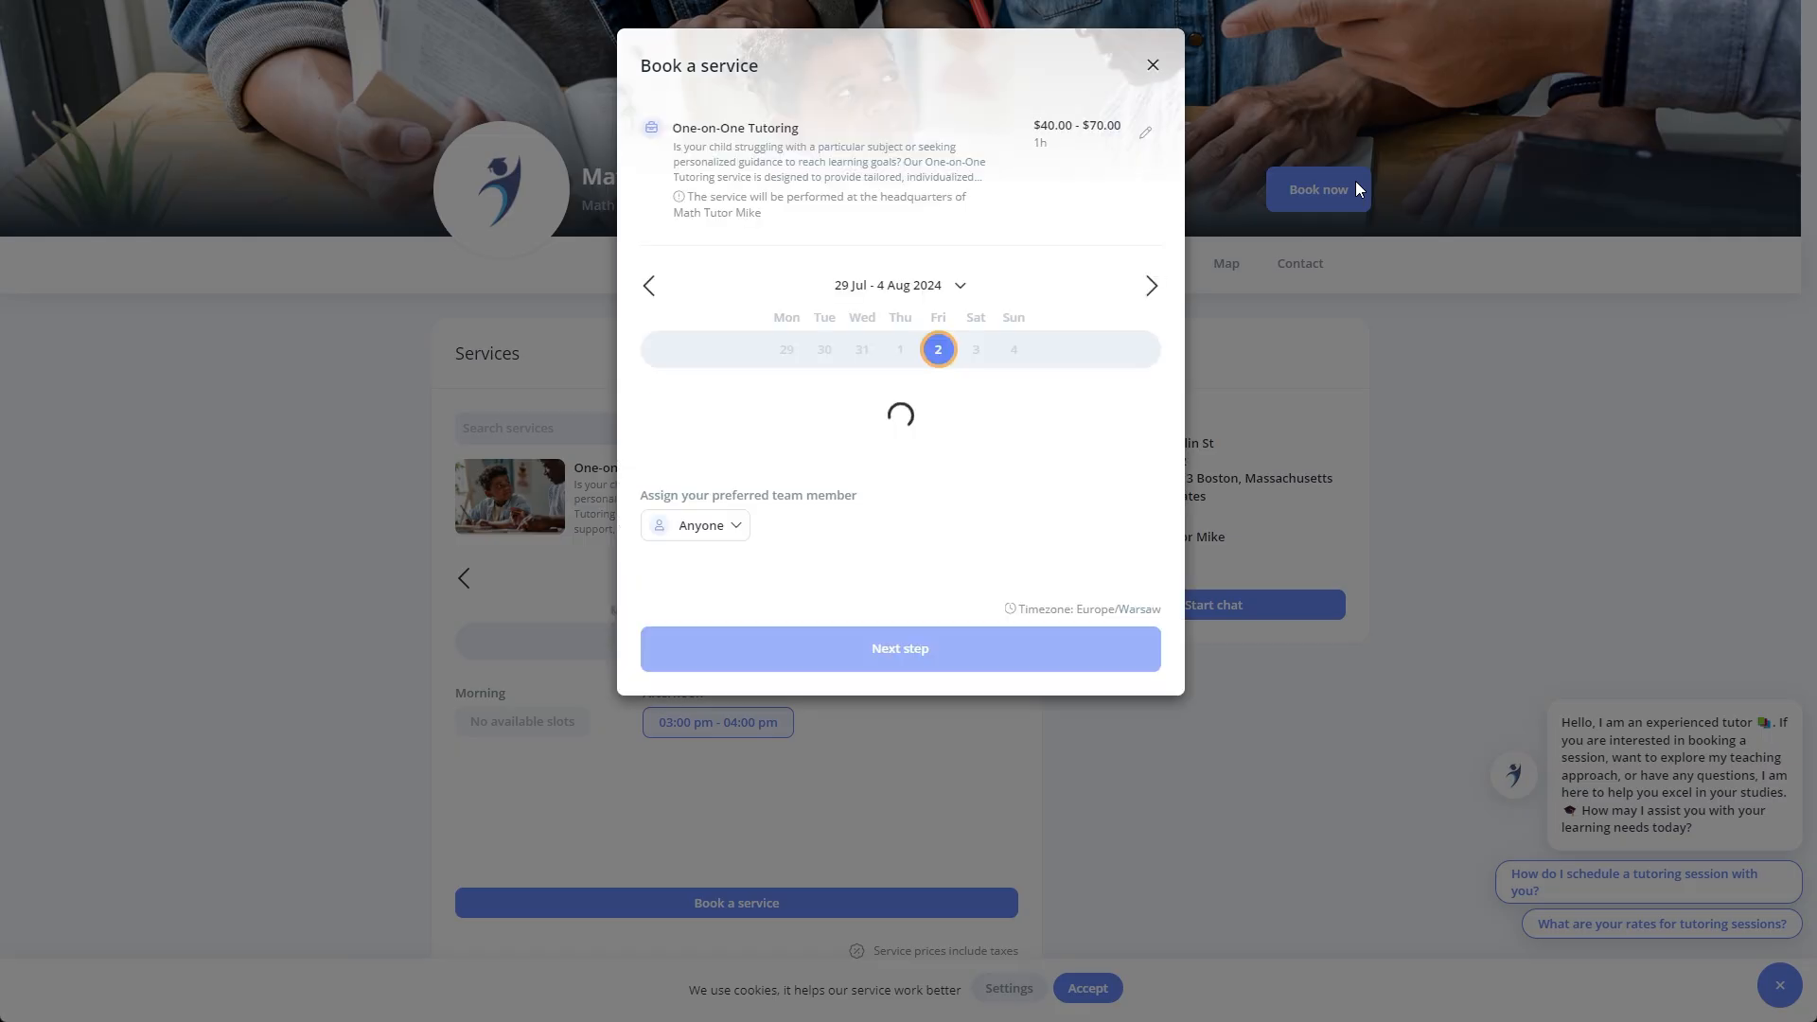
pyautogui.click(1150, 138)
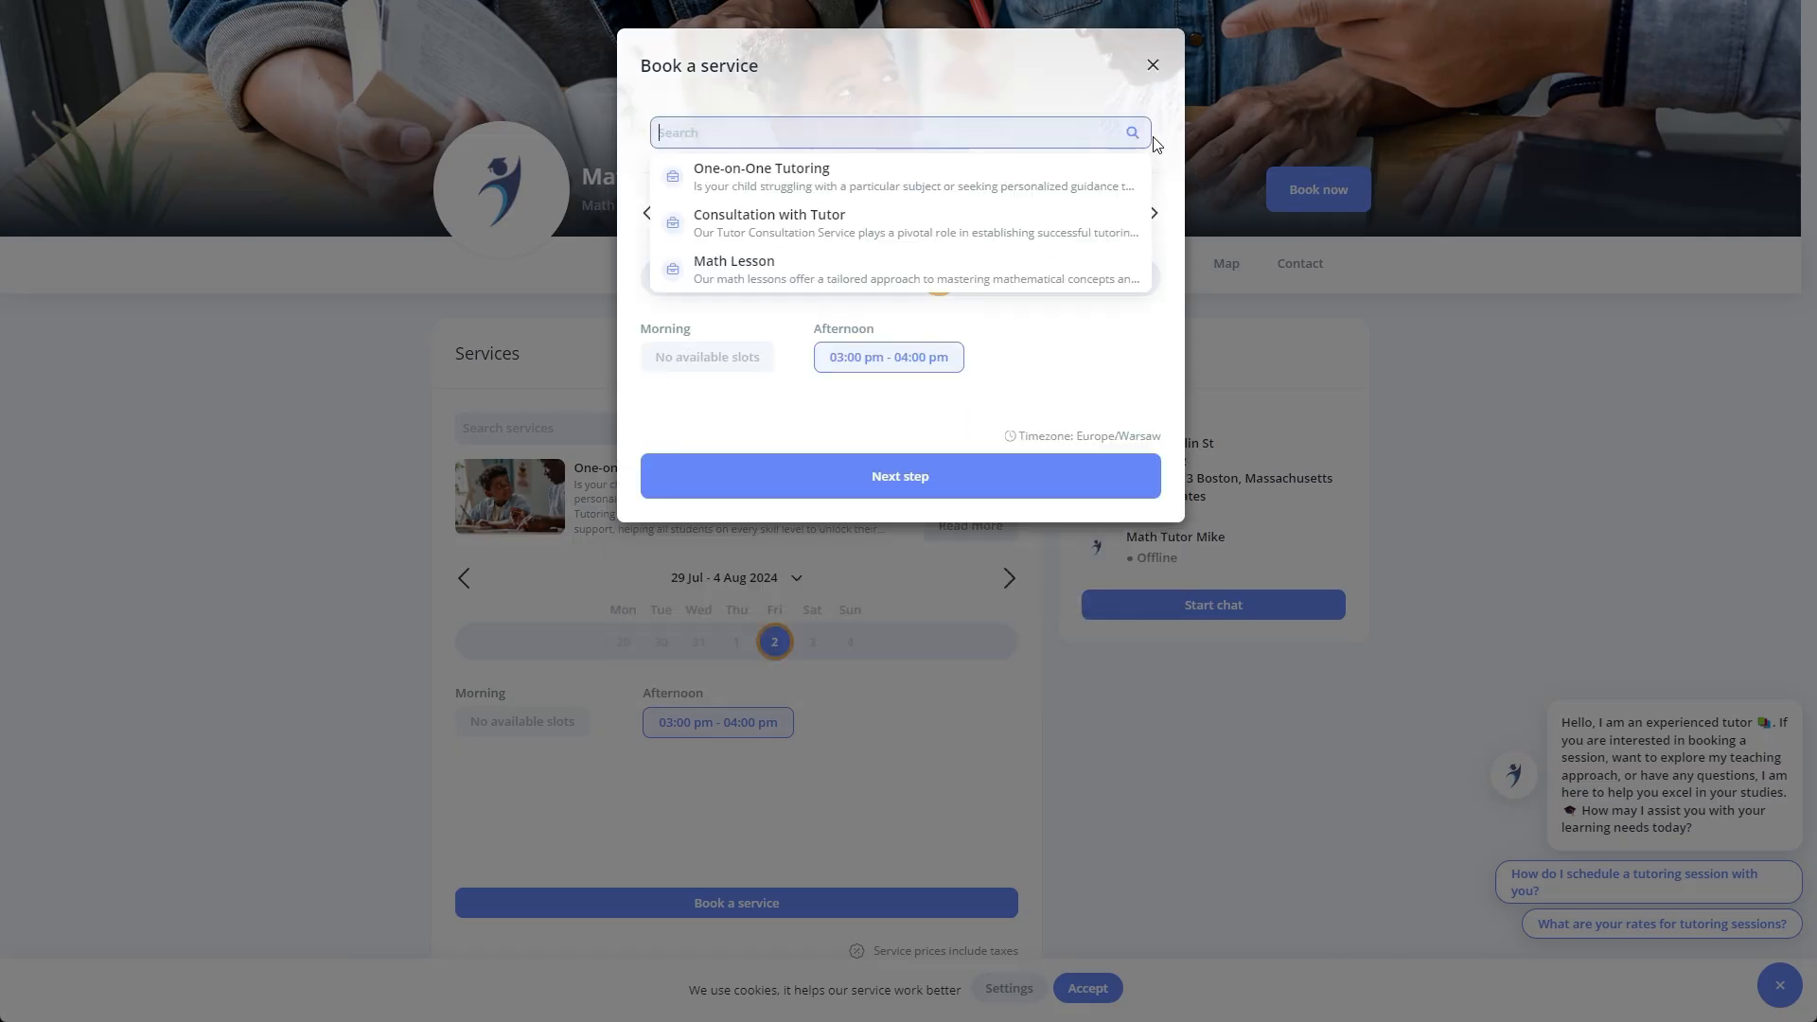
pyautogui.click(1038, 97)
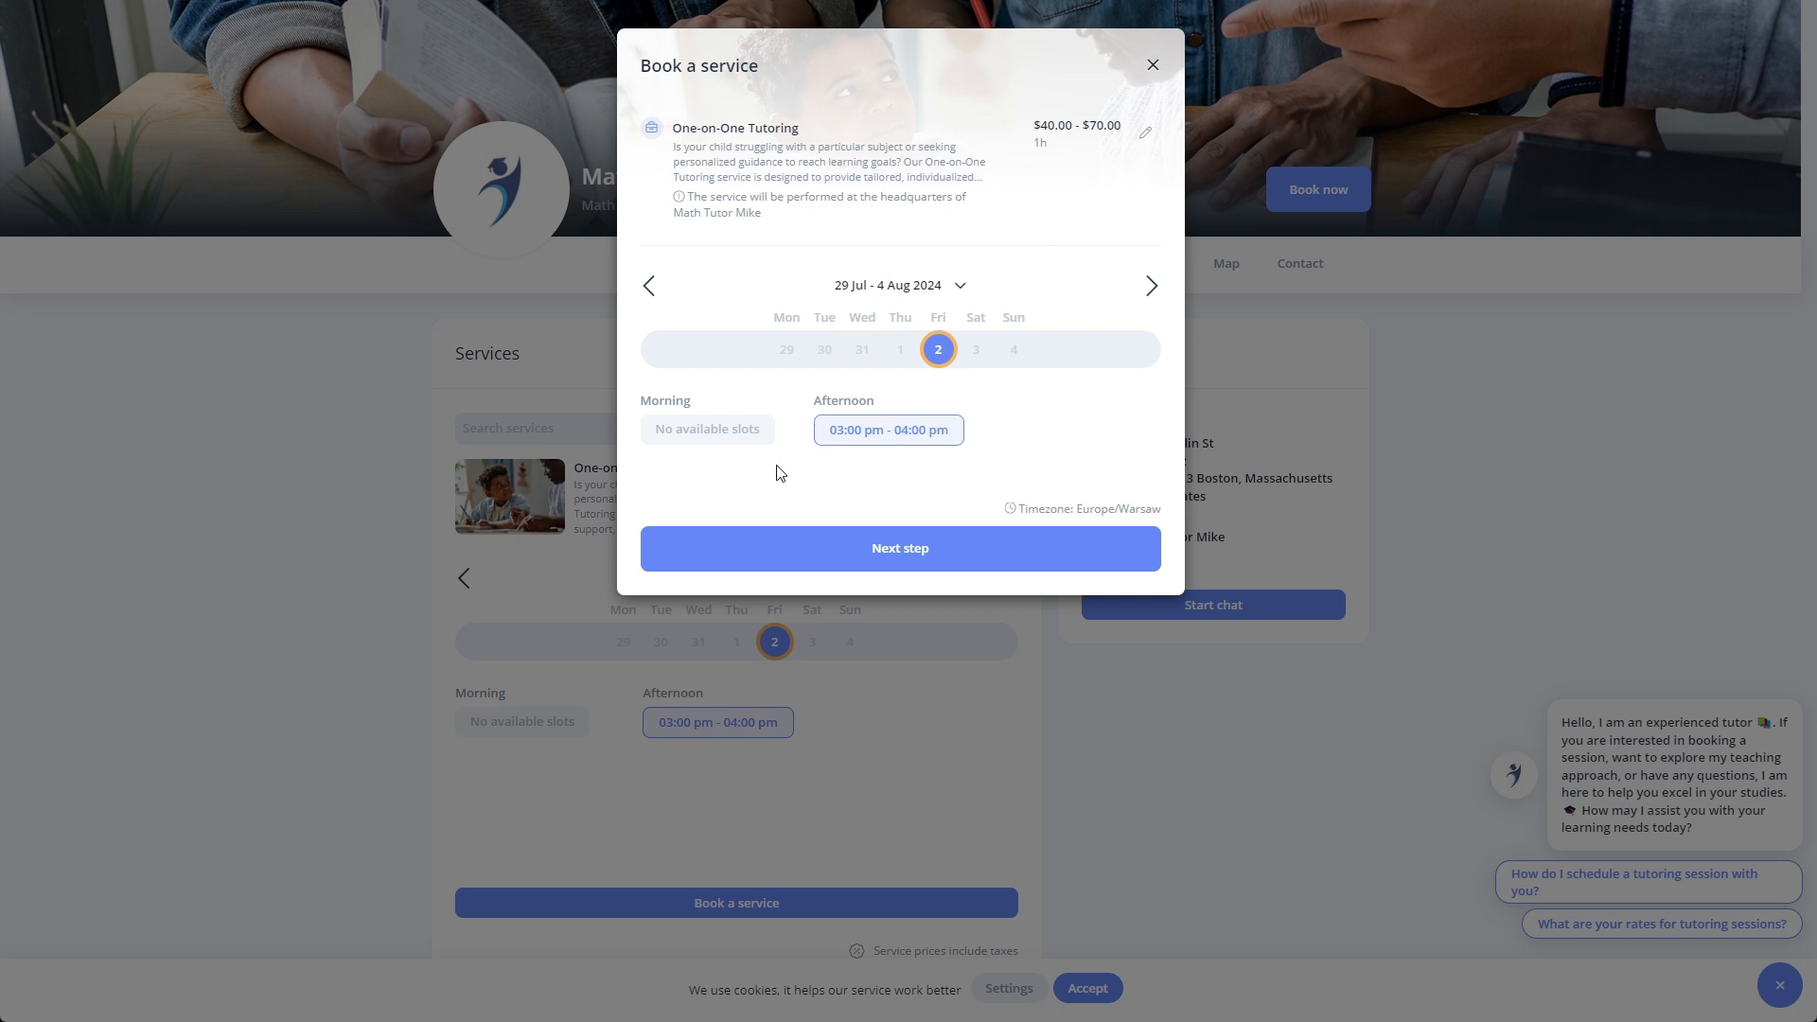
pyautogui.click(1151, 288)
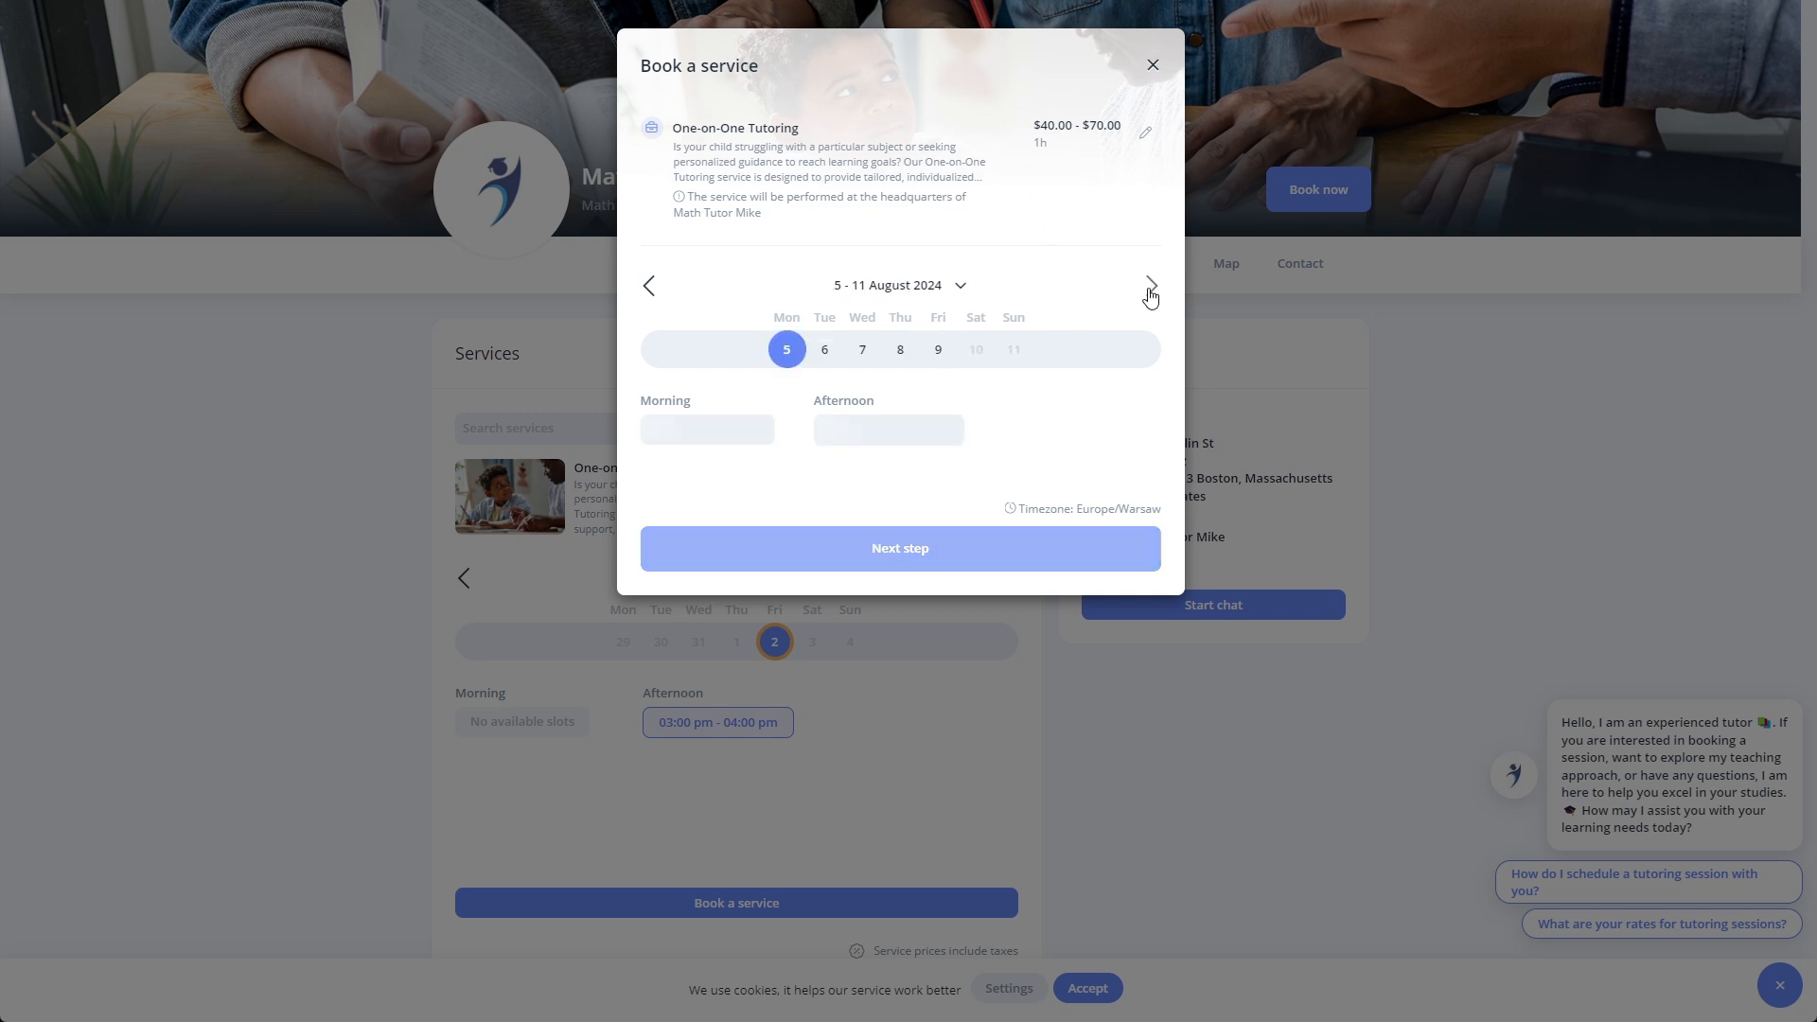
pyautogui.click(1153, 66)
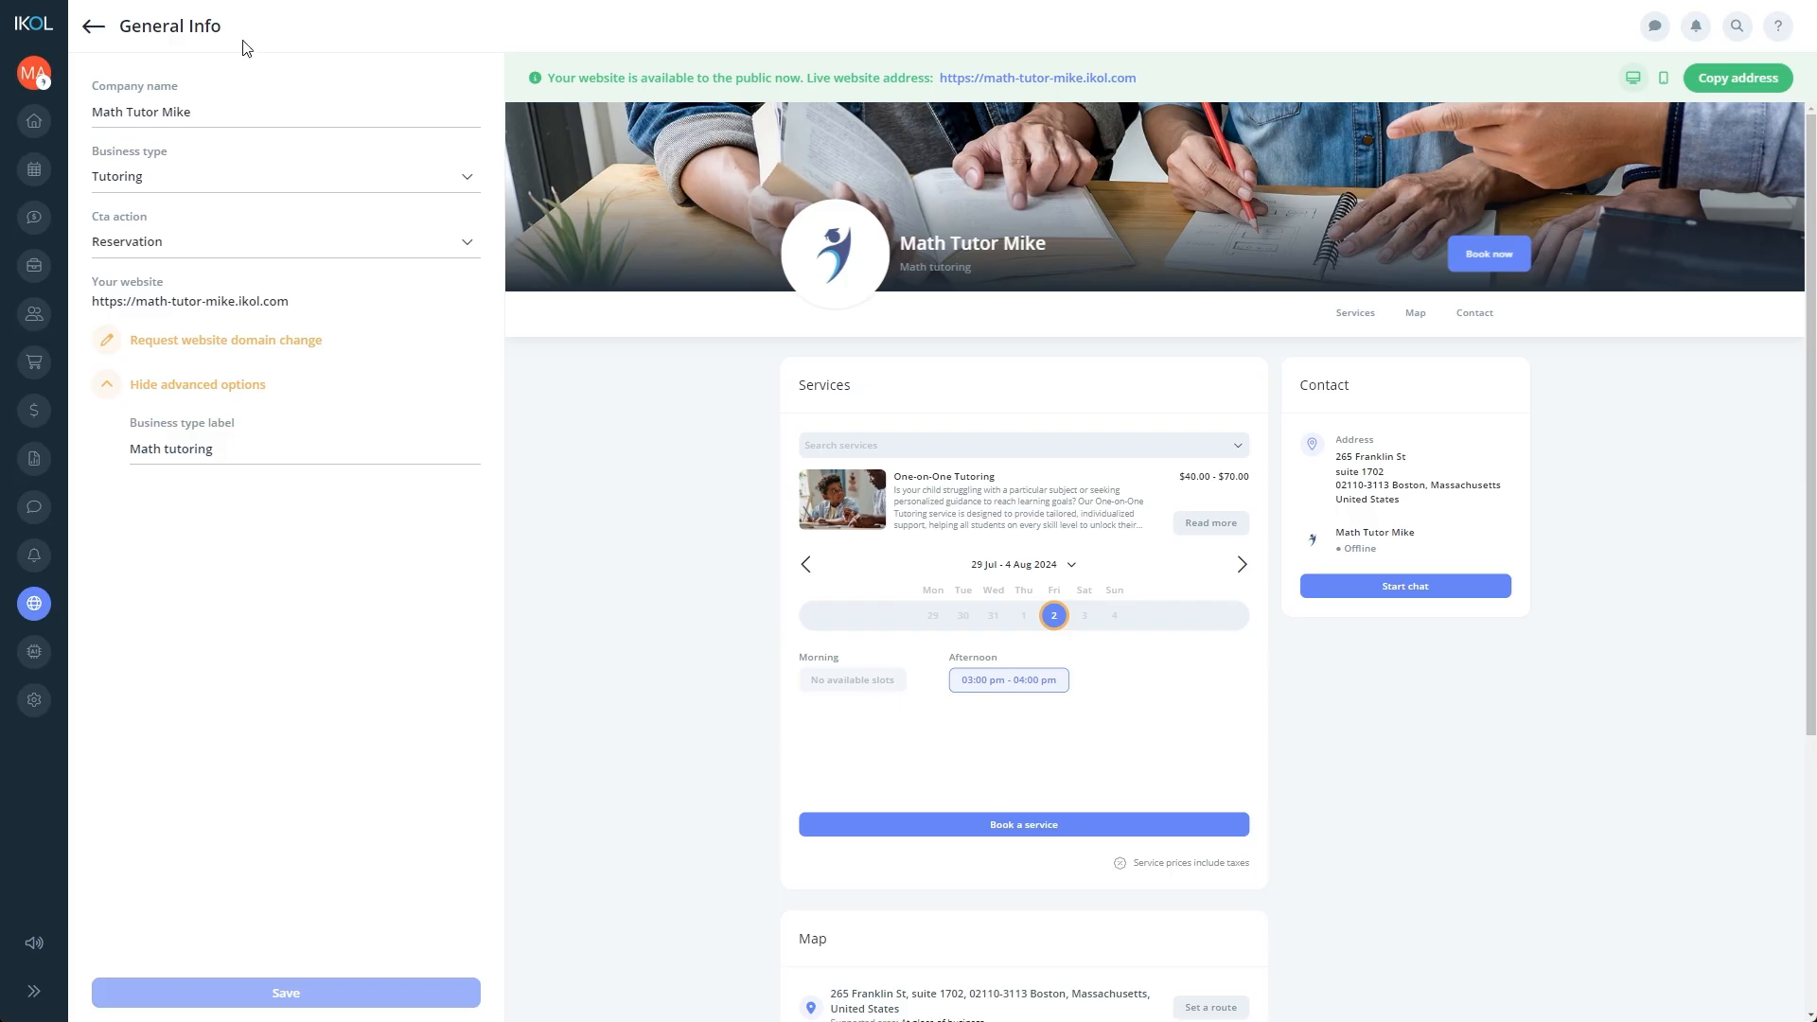
# - Set the CTA action to Contact and check the contact form it opens on the live website
pyautogui.click(292, 241)
pyautogui.click(241, 322)
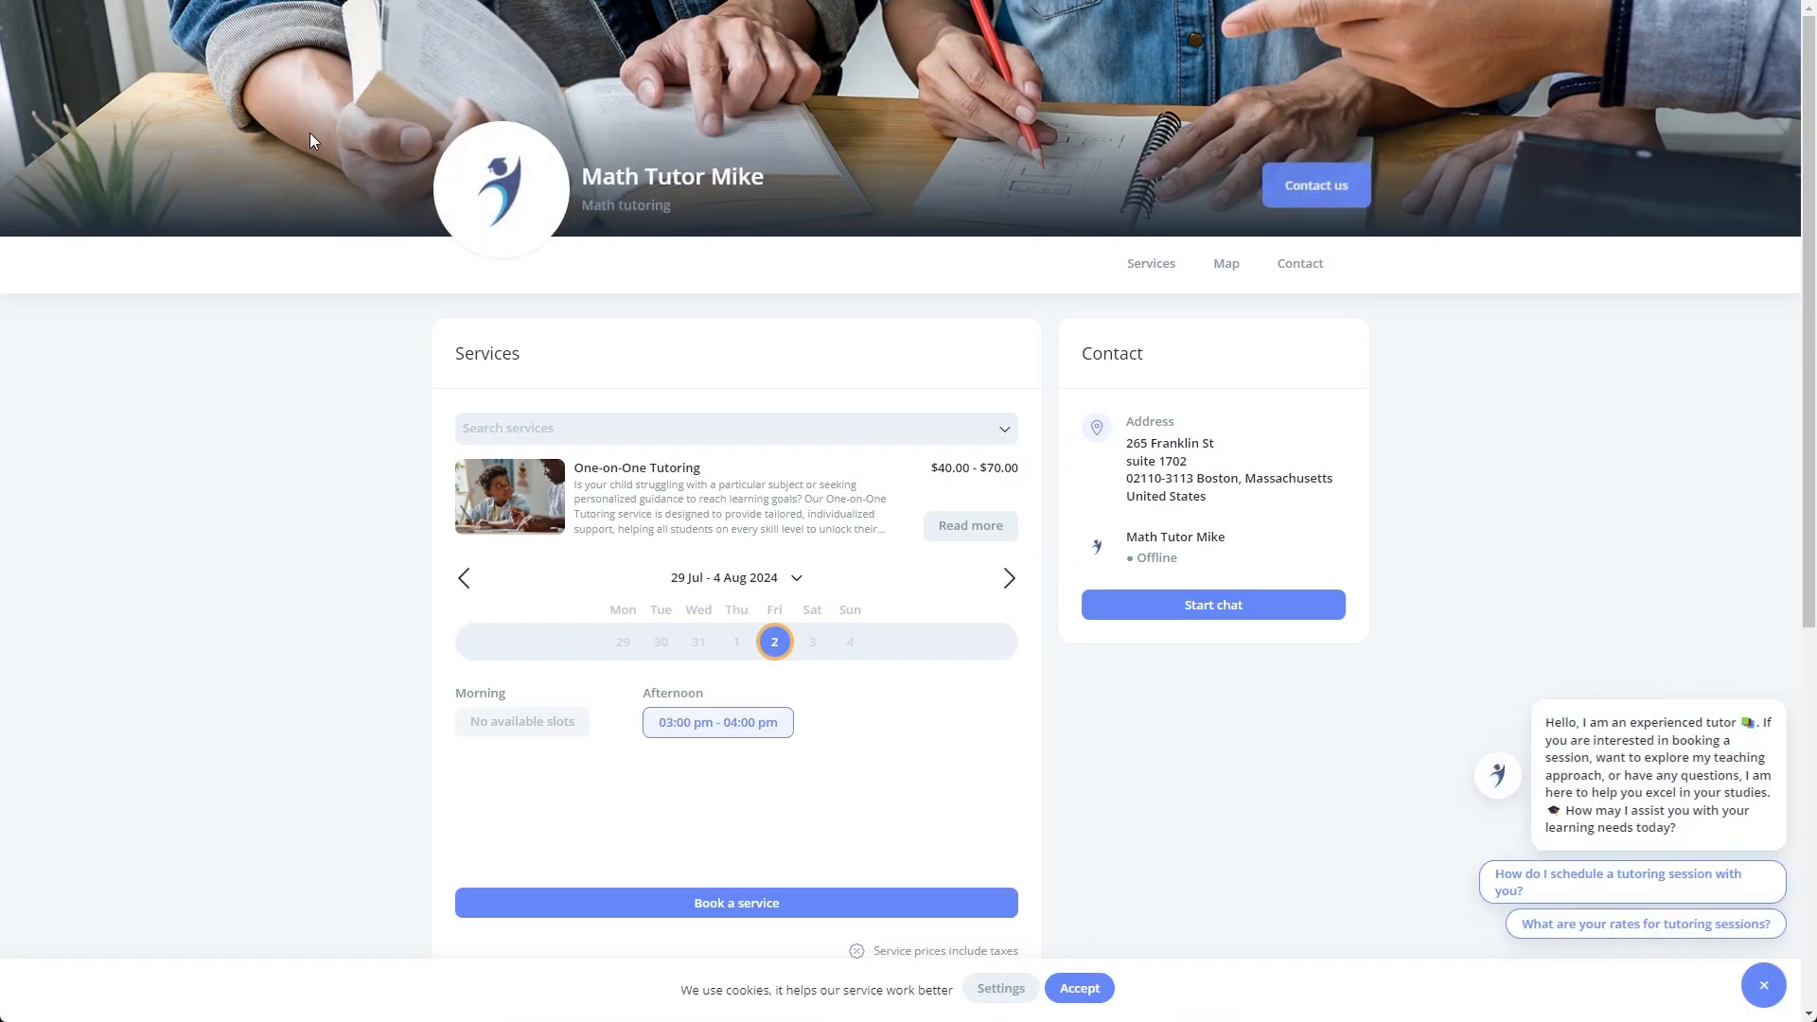
pyautogui.click(1275, 188)
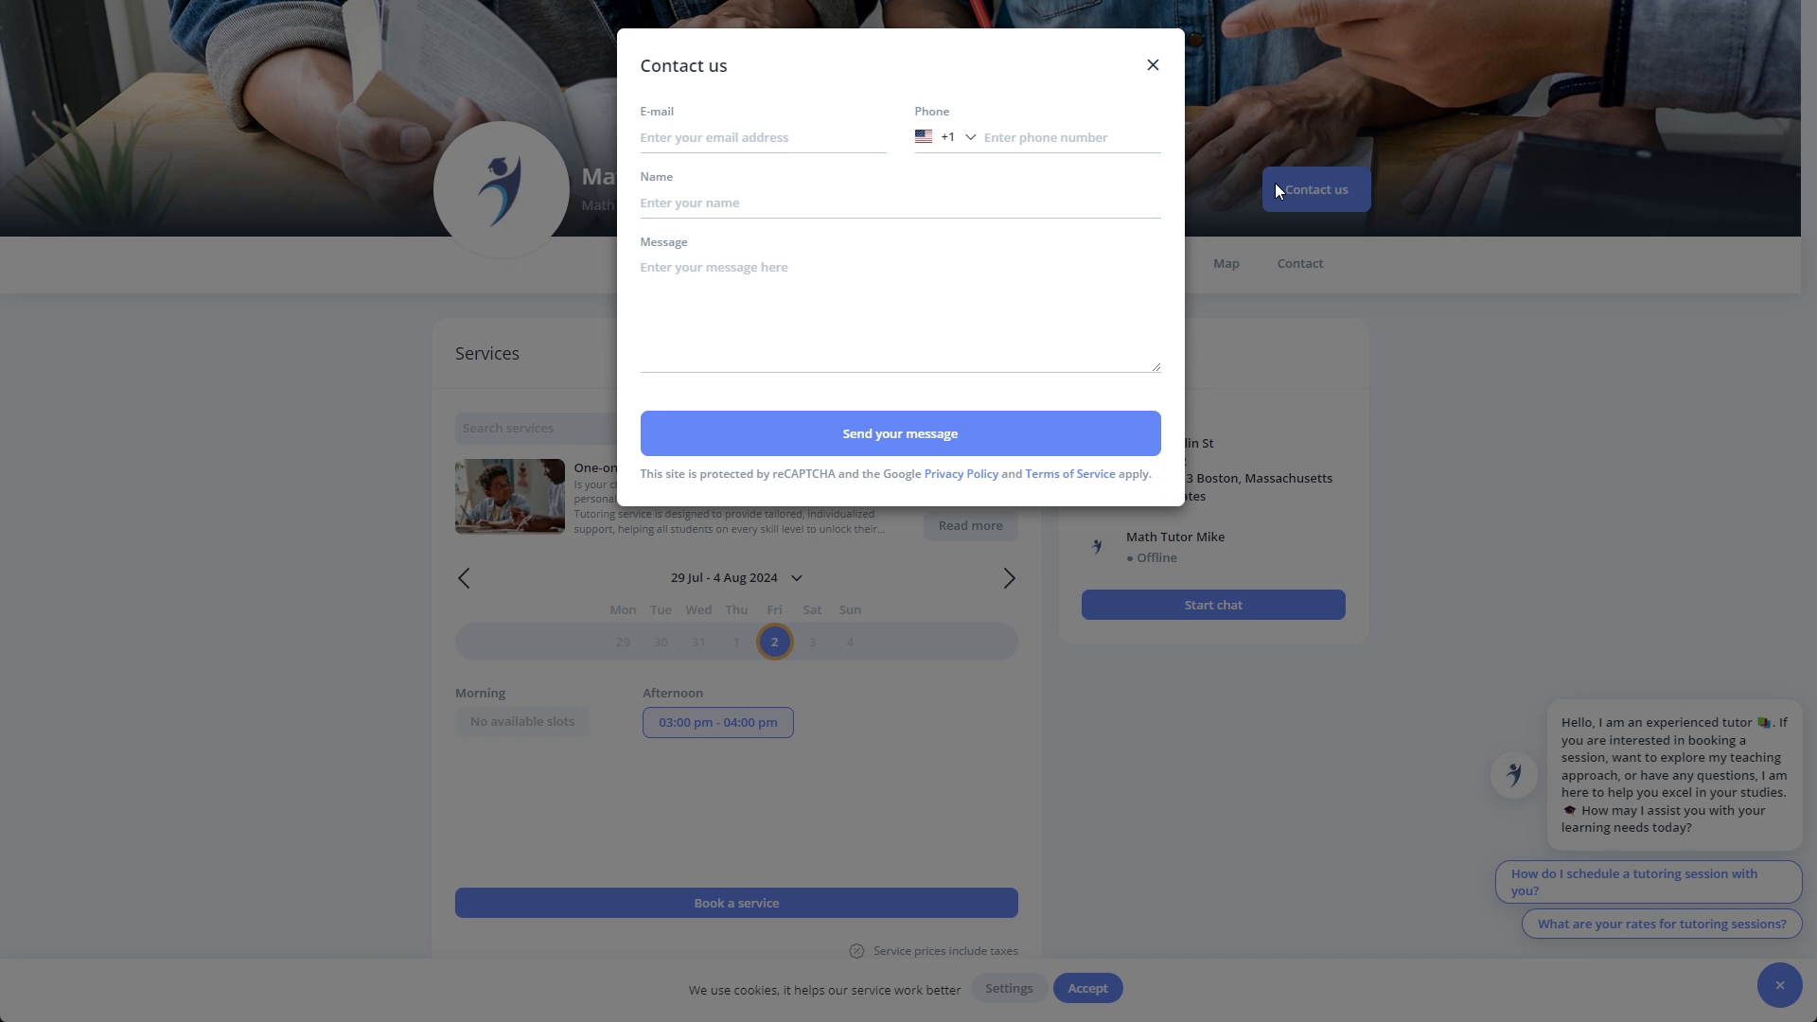
pyautogui.click(1153, 66)
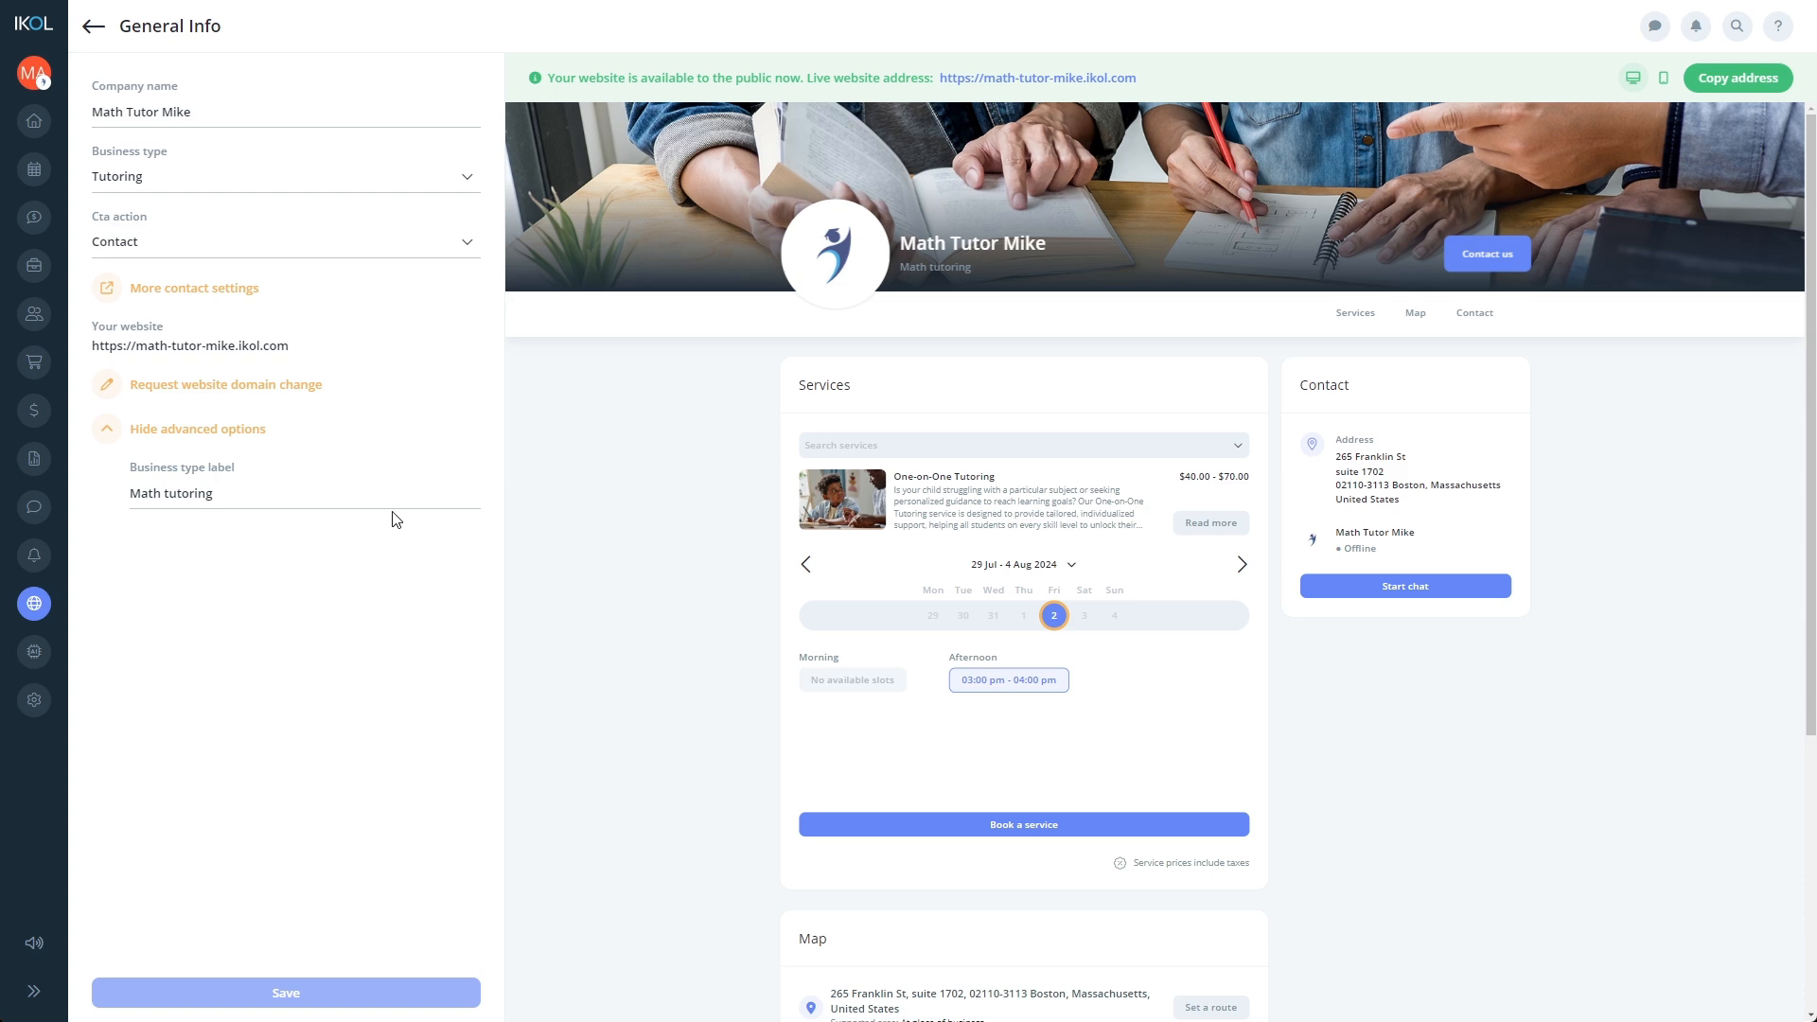
# - Set the CTA action to Call with the company's phone number and try Call now on the live website
pyautogui.click(360, 241)
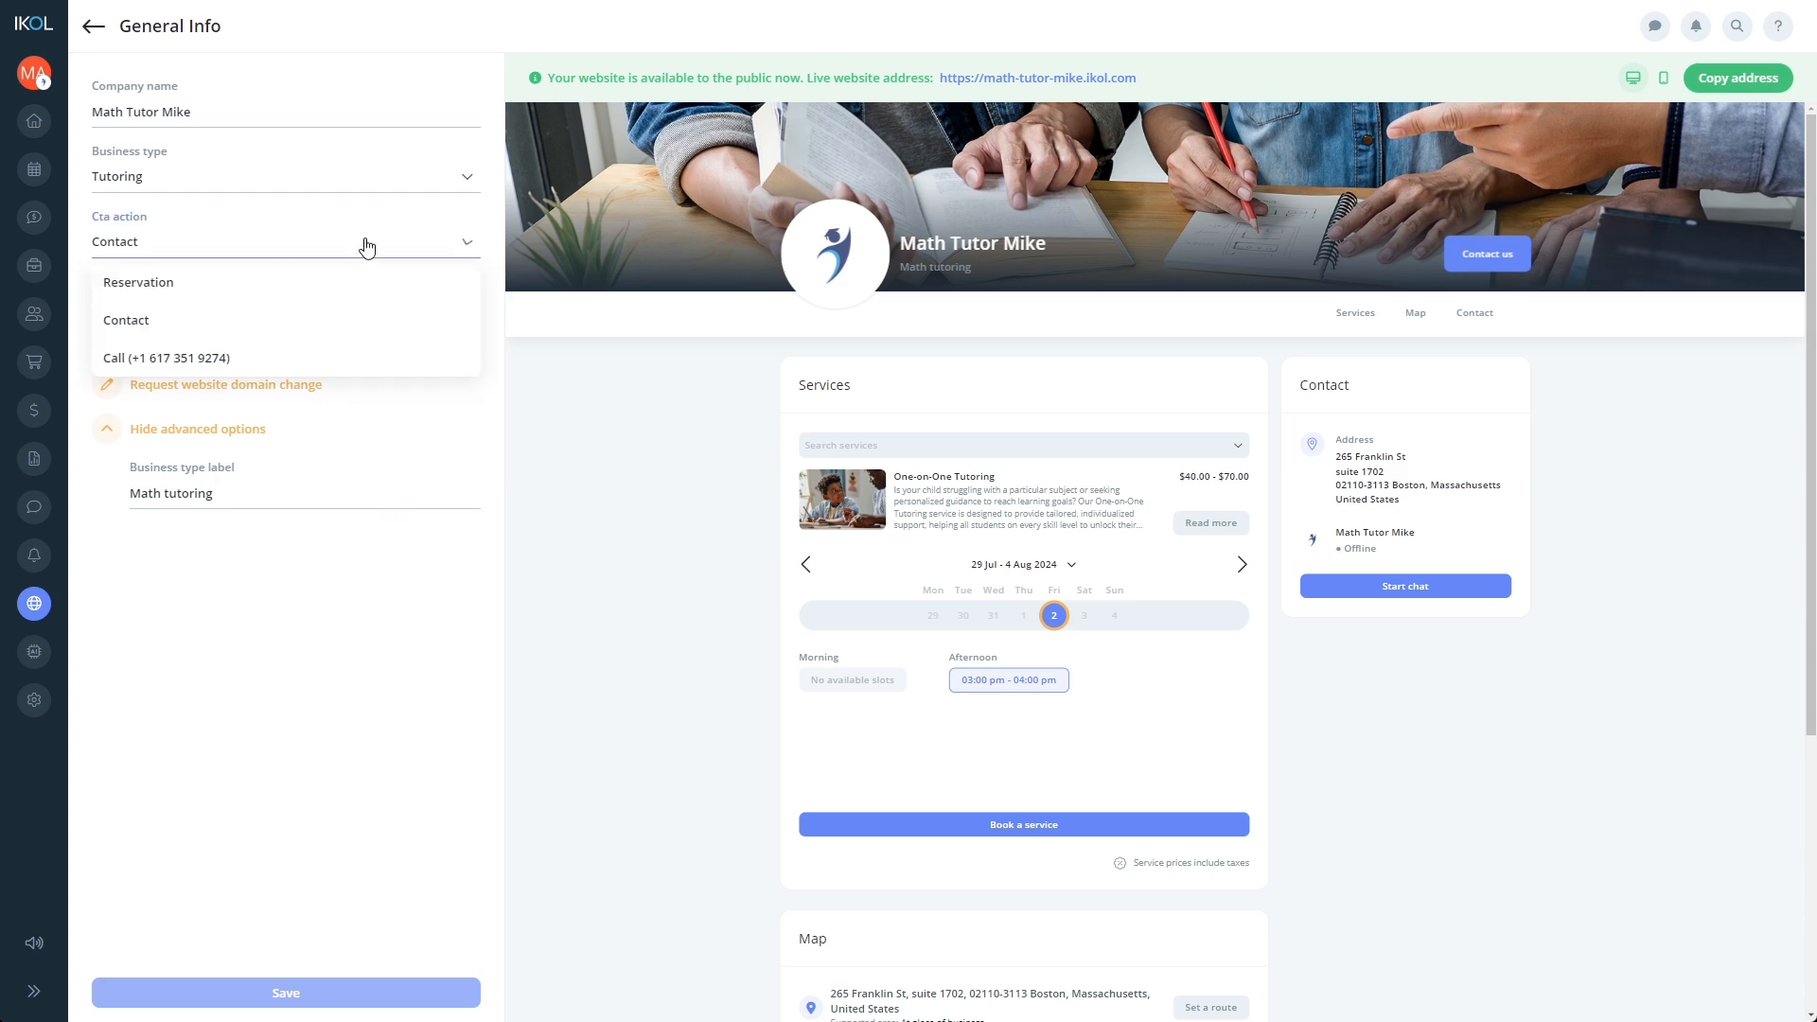
pyautogui.click(273, 362)
pyautogui.click(279, 305)
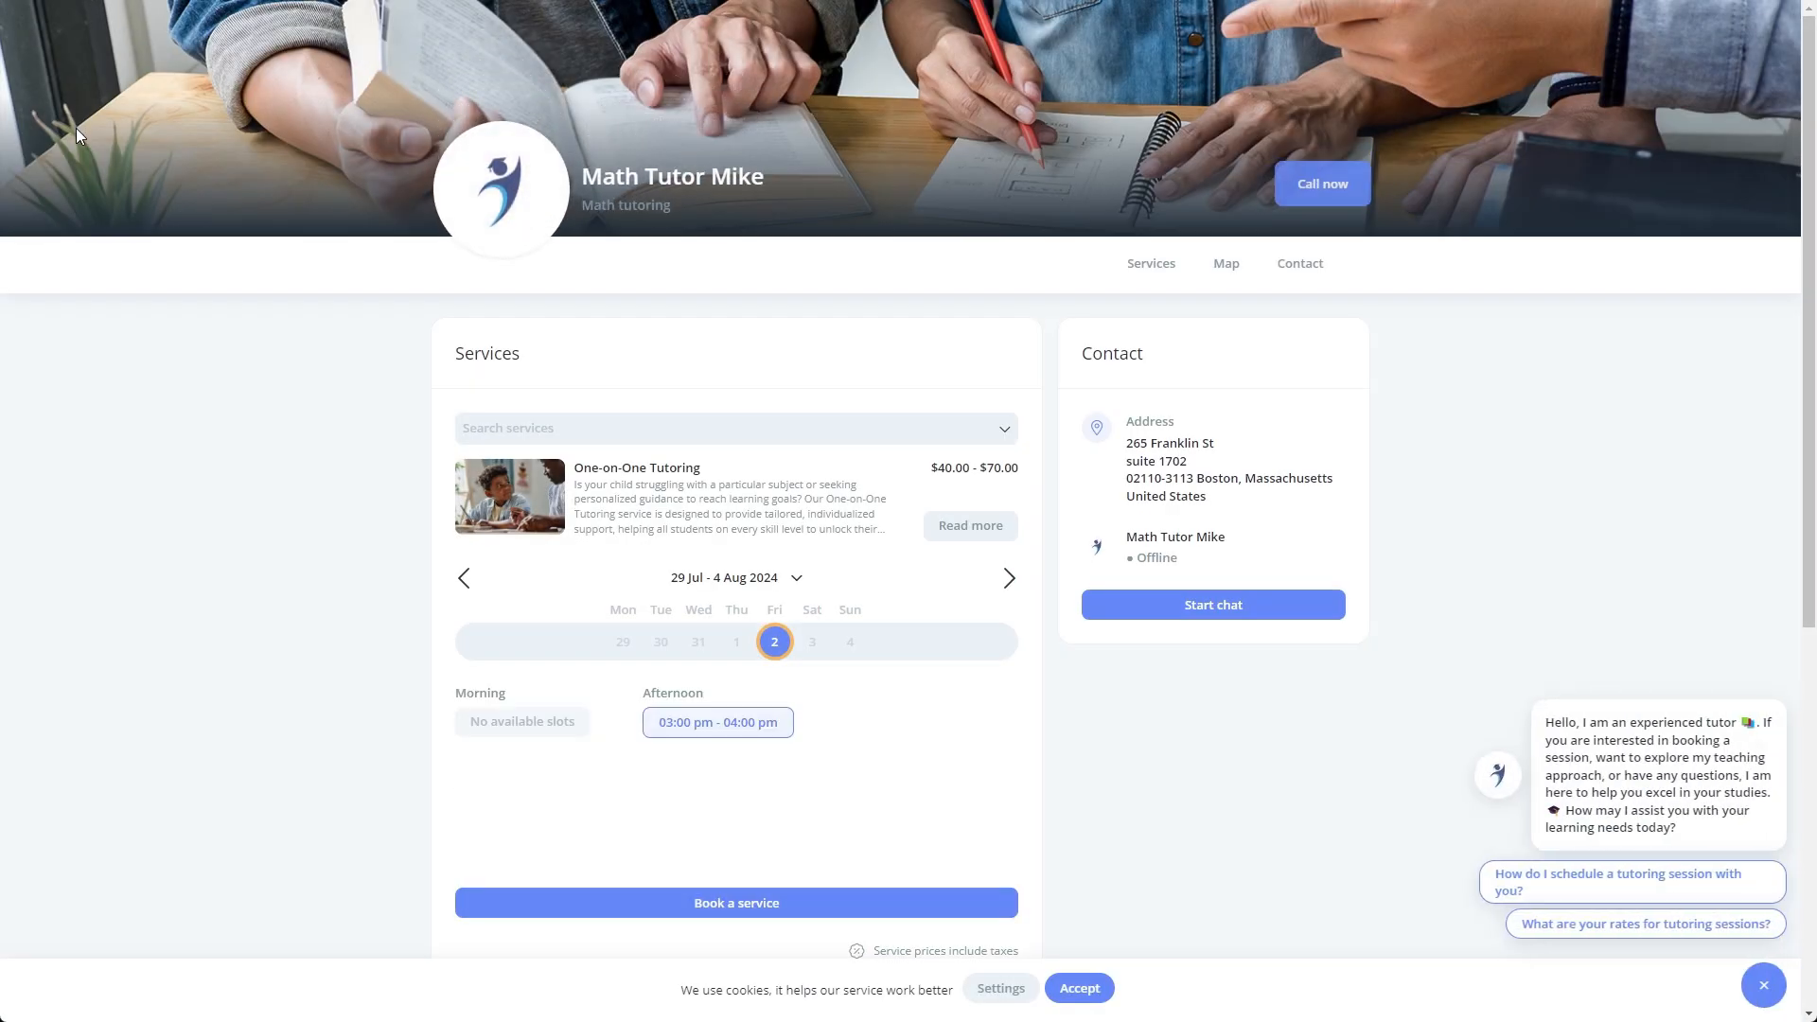
pyautogui.click(1310, 182)
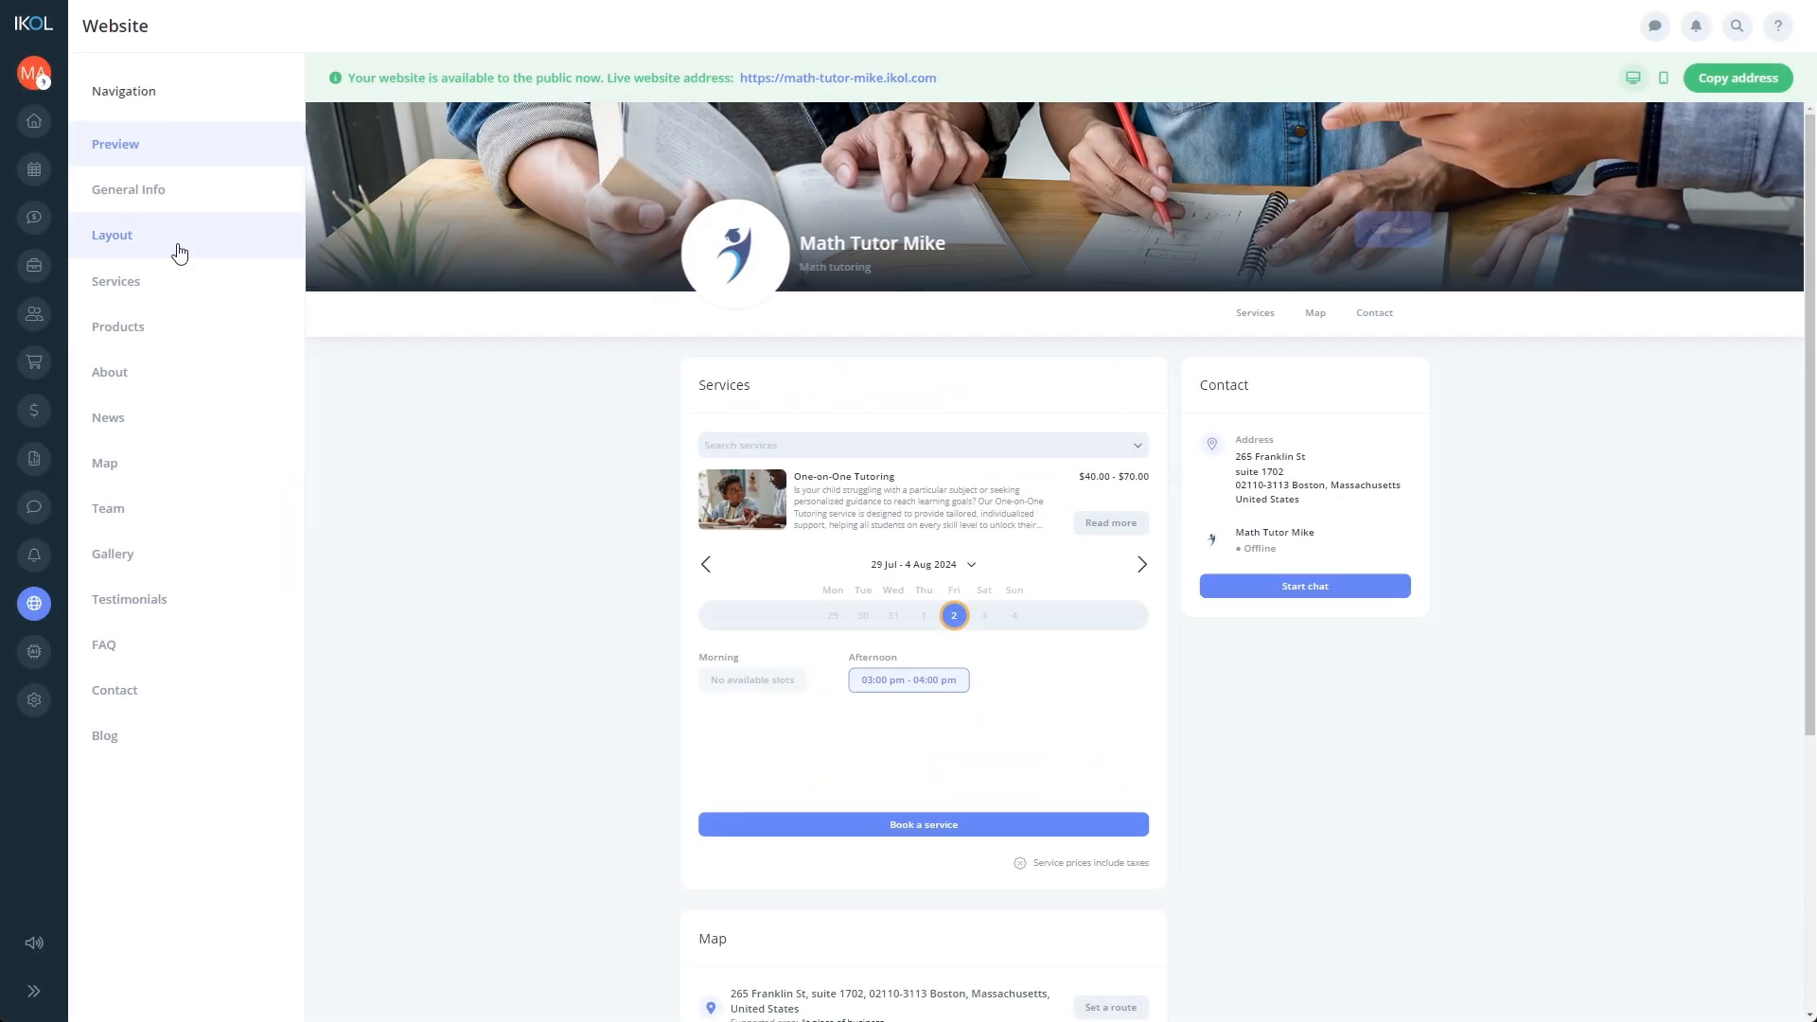
# - Try the Splash - broad layout for the website and select the Business card layout instead
pyautogui.click(179, 253)
pyautogui.click(315, 149)
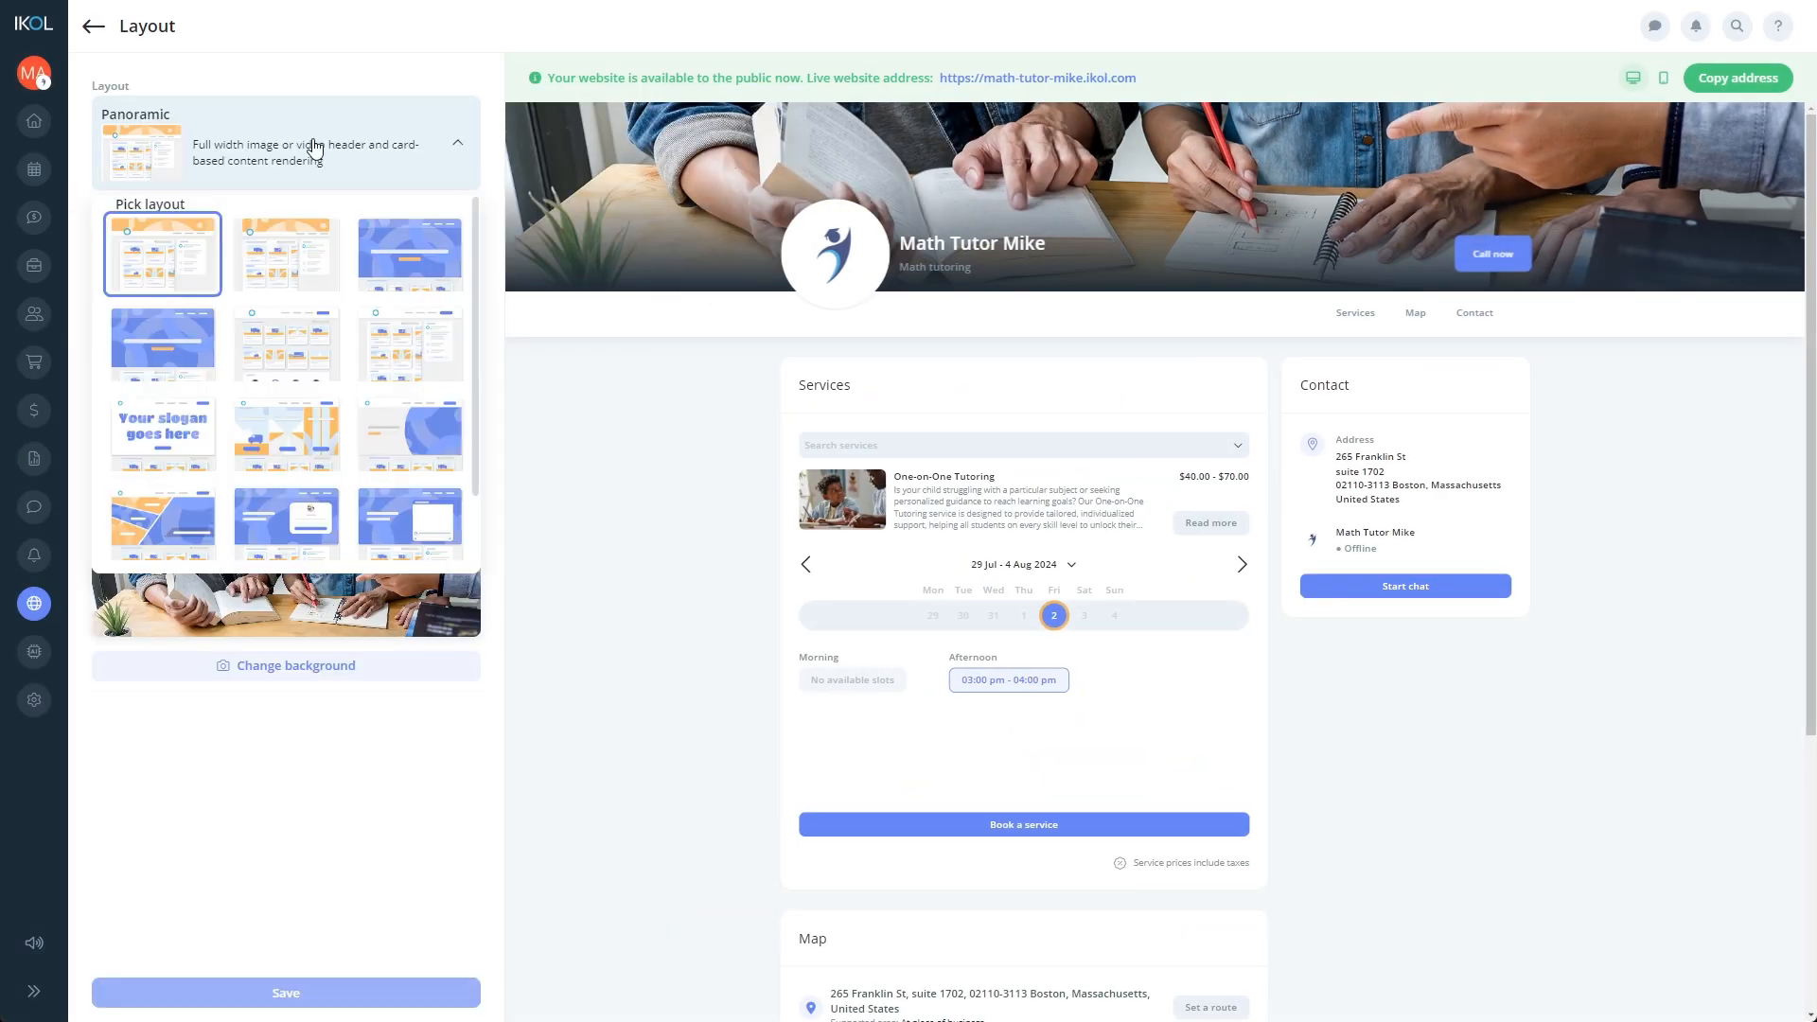
pyautogui.click(381, 254)
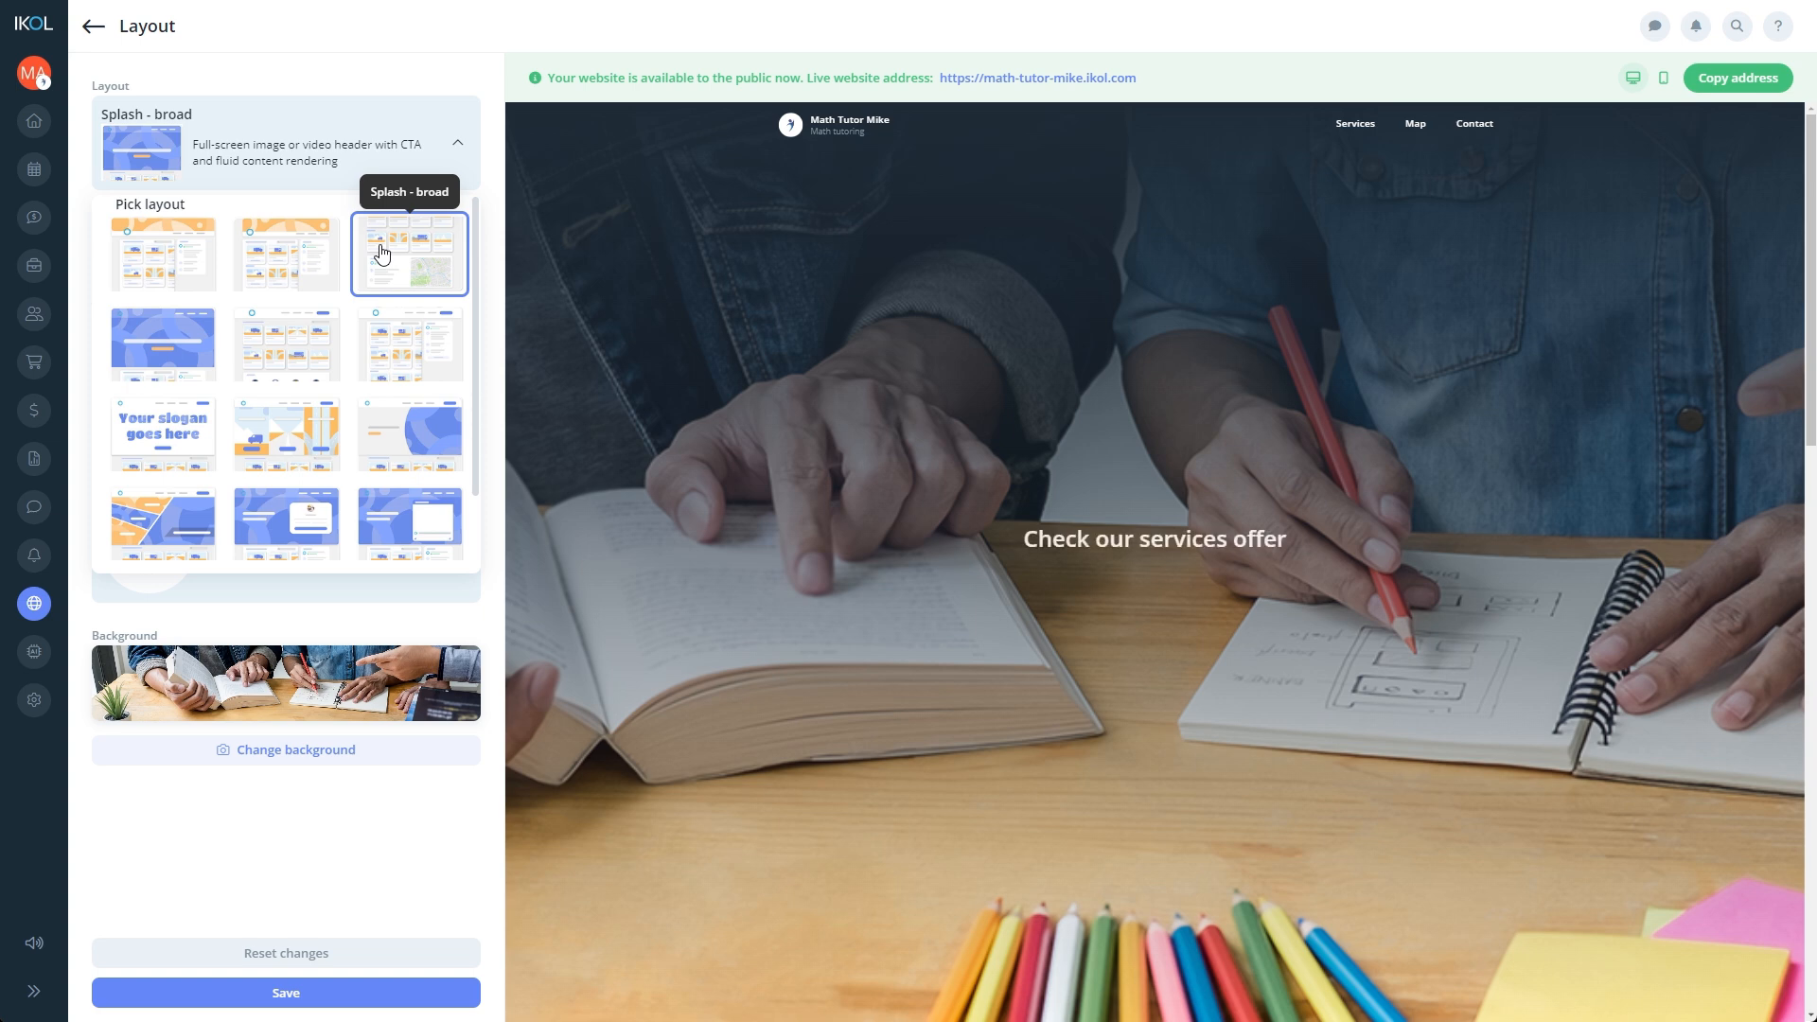
pyautogui.click(399, 433)
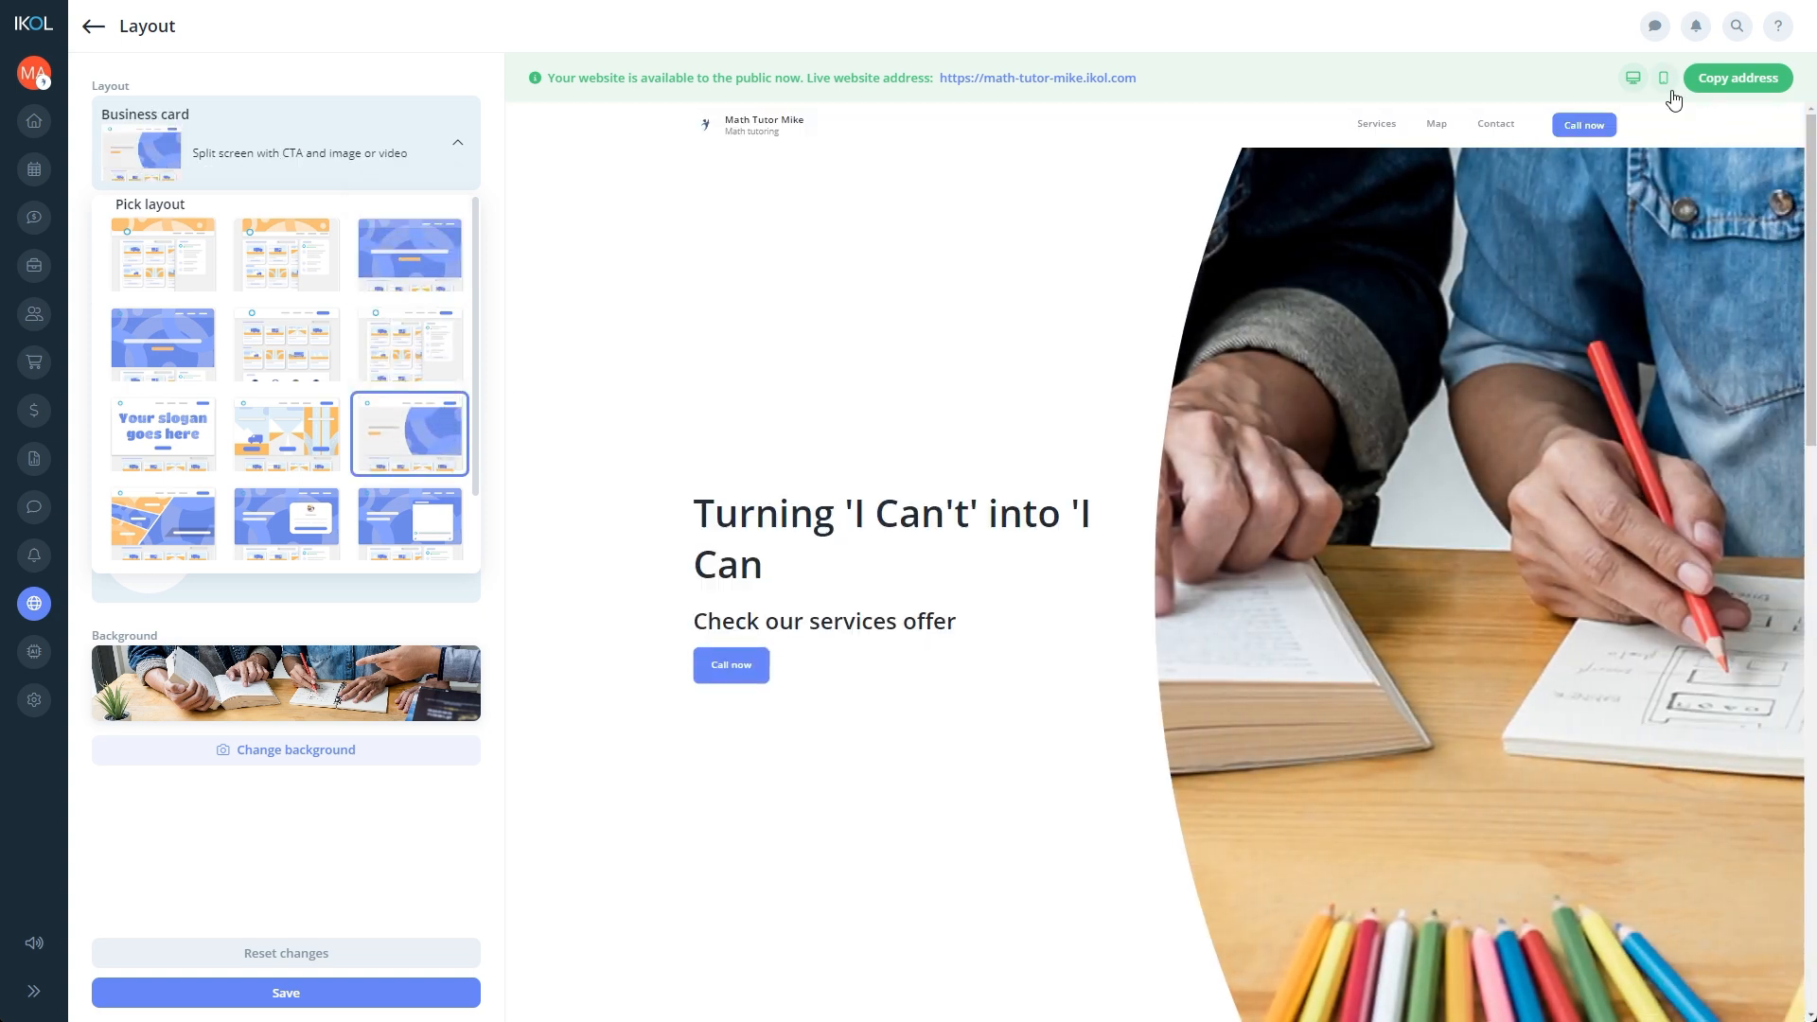
# - Preview the Business card layout in mobile and desktop views, and set the CTA title to "Find out for yourself!"
pyautogui.click(1665, 79)
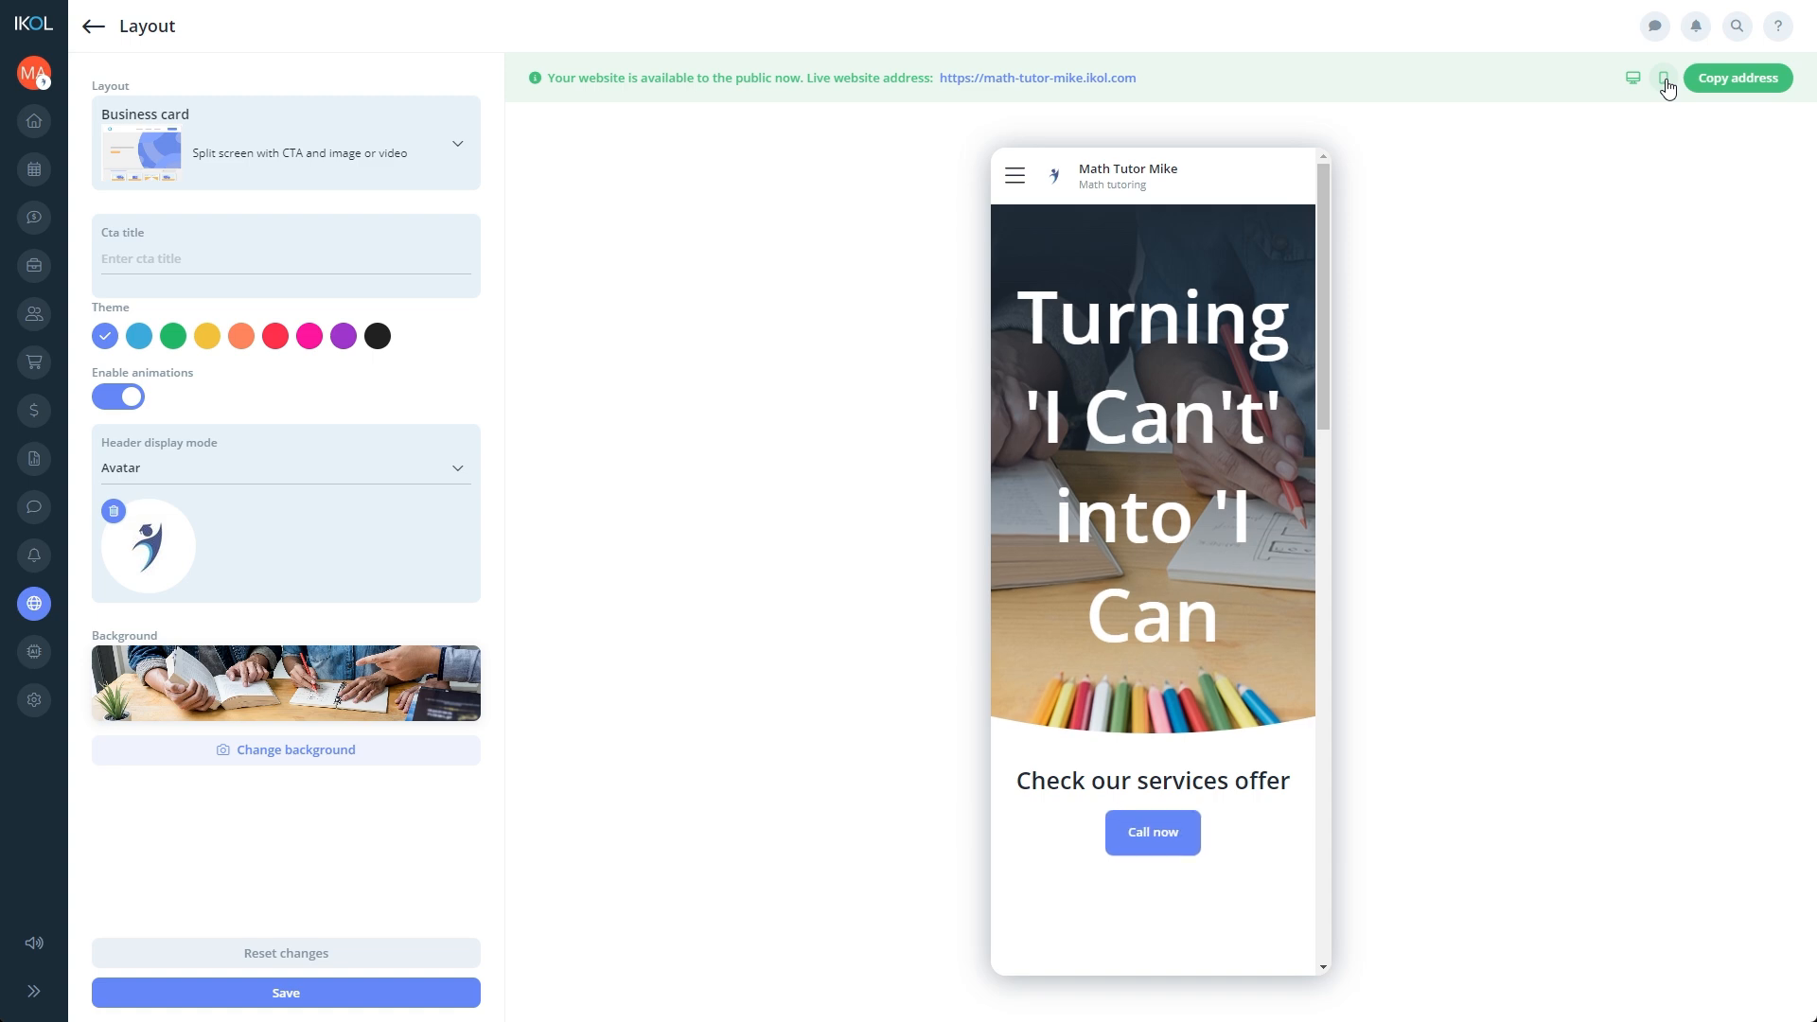
pyautogui.click(1632, 78)
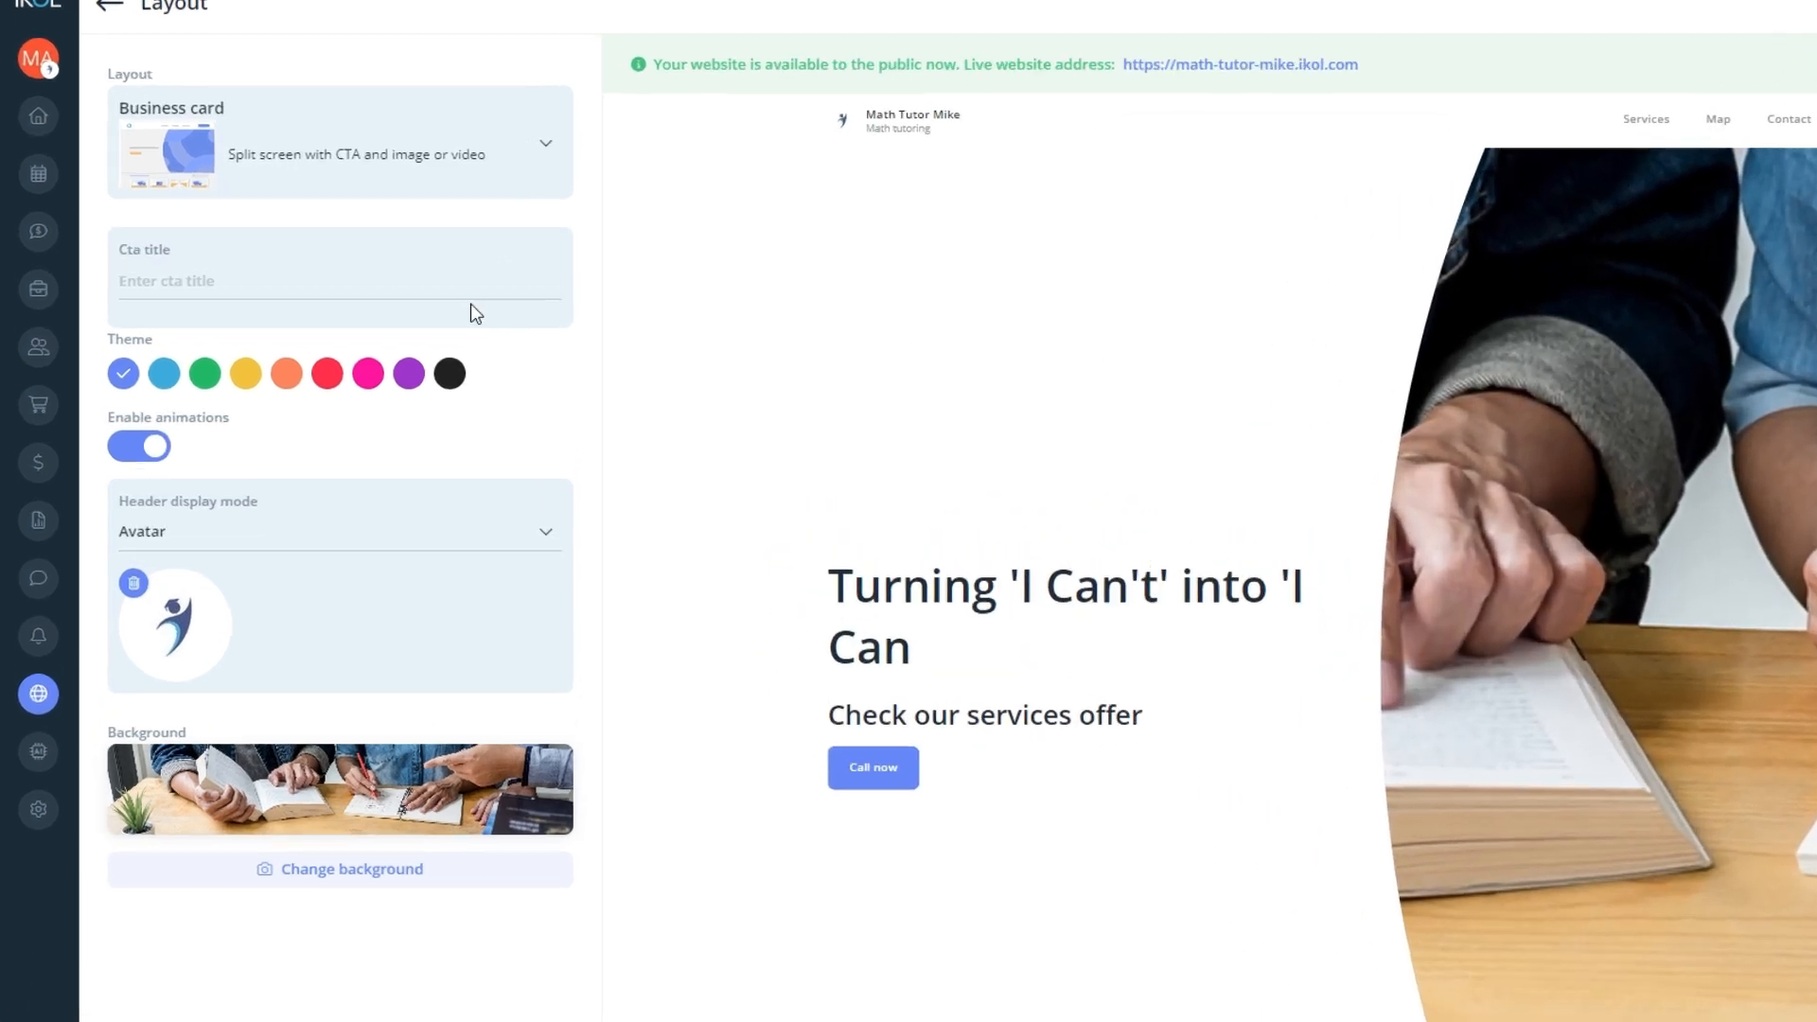
pyautogui.click(469, 303)
pyautogui.write('Fin')
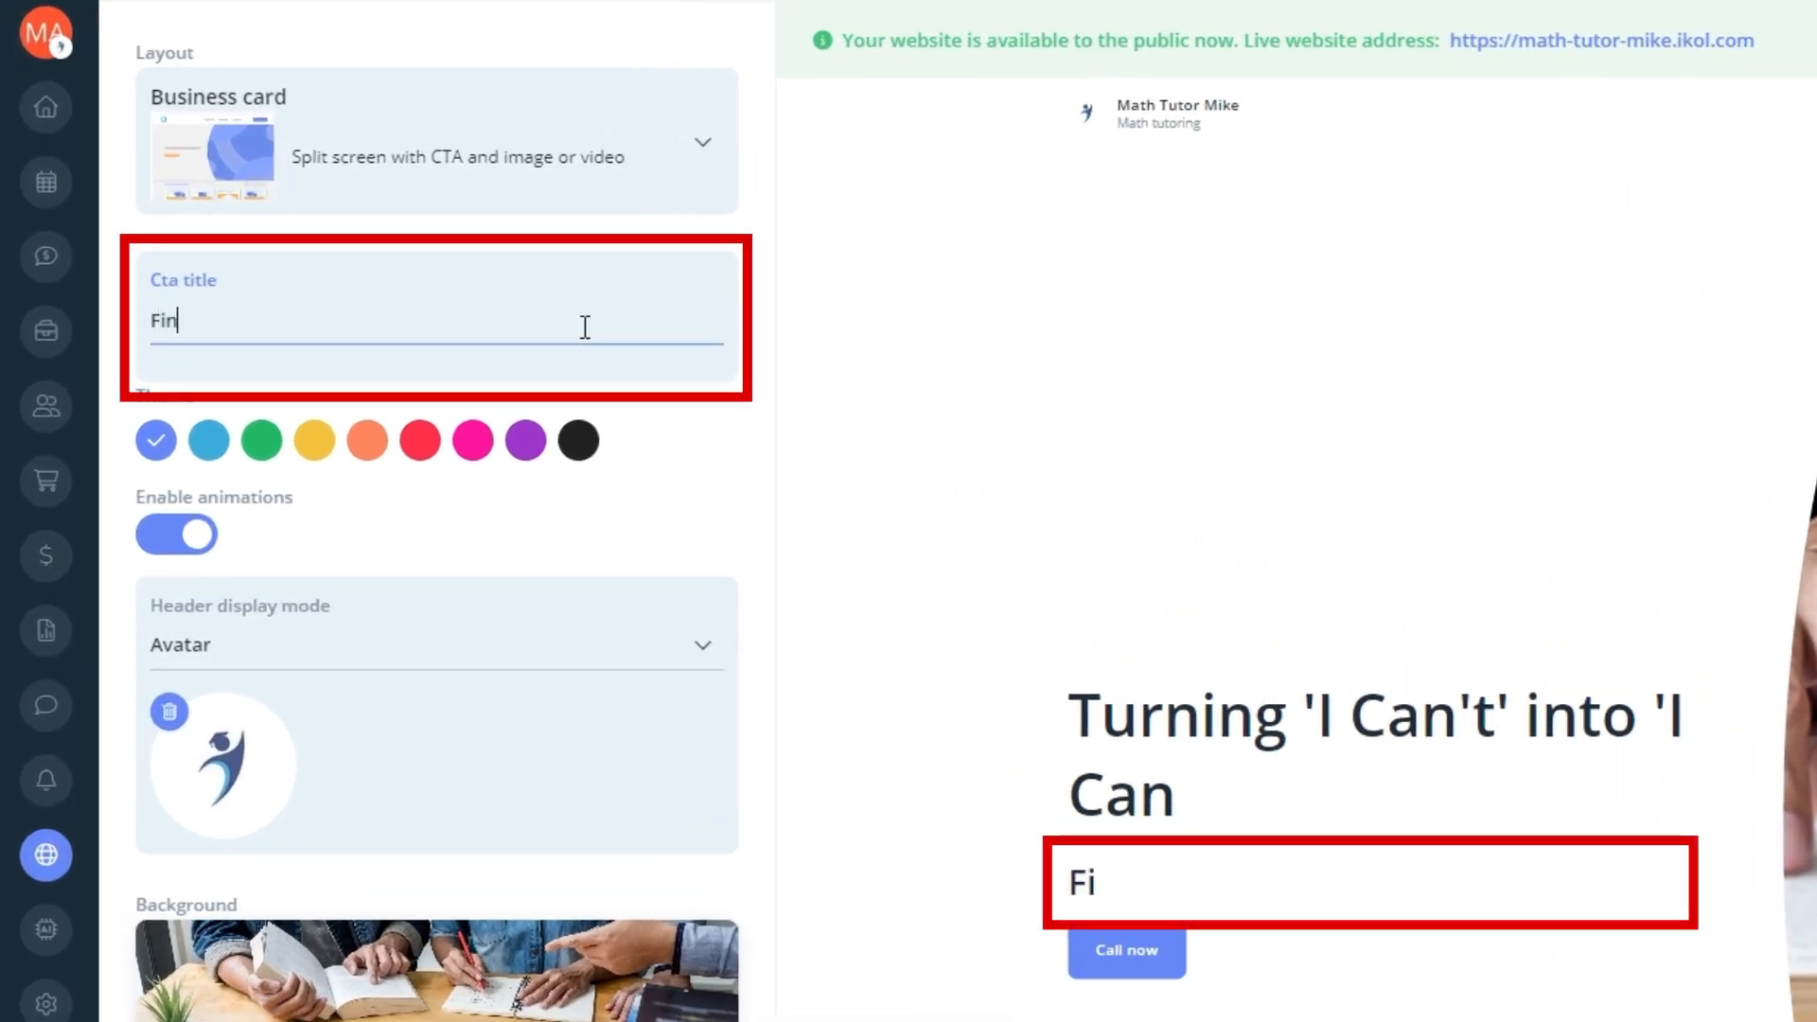
pyautogui.write('d out ')
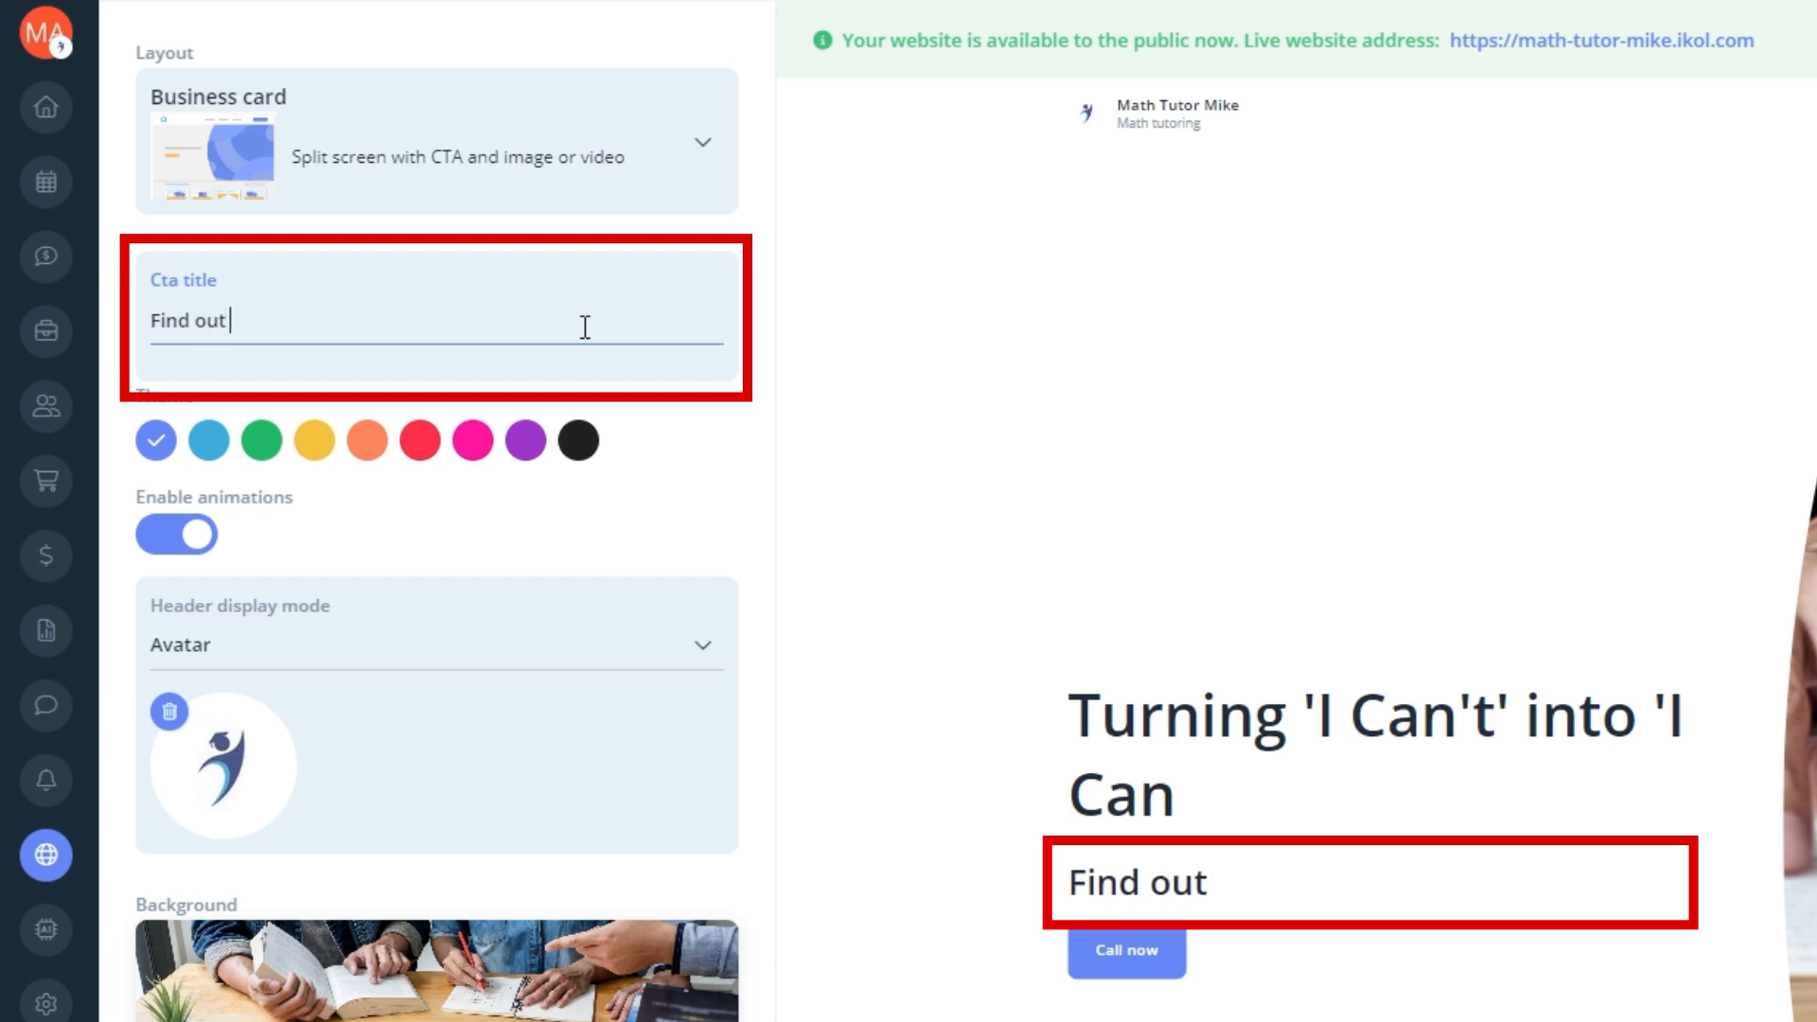
pyautogui.write('for yourself!')
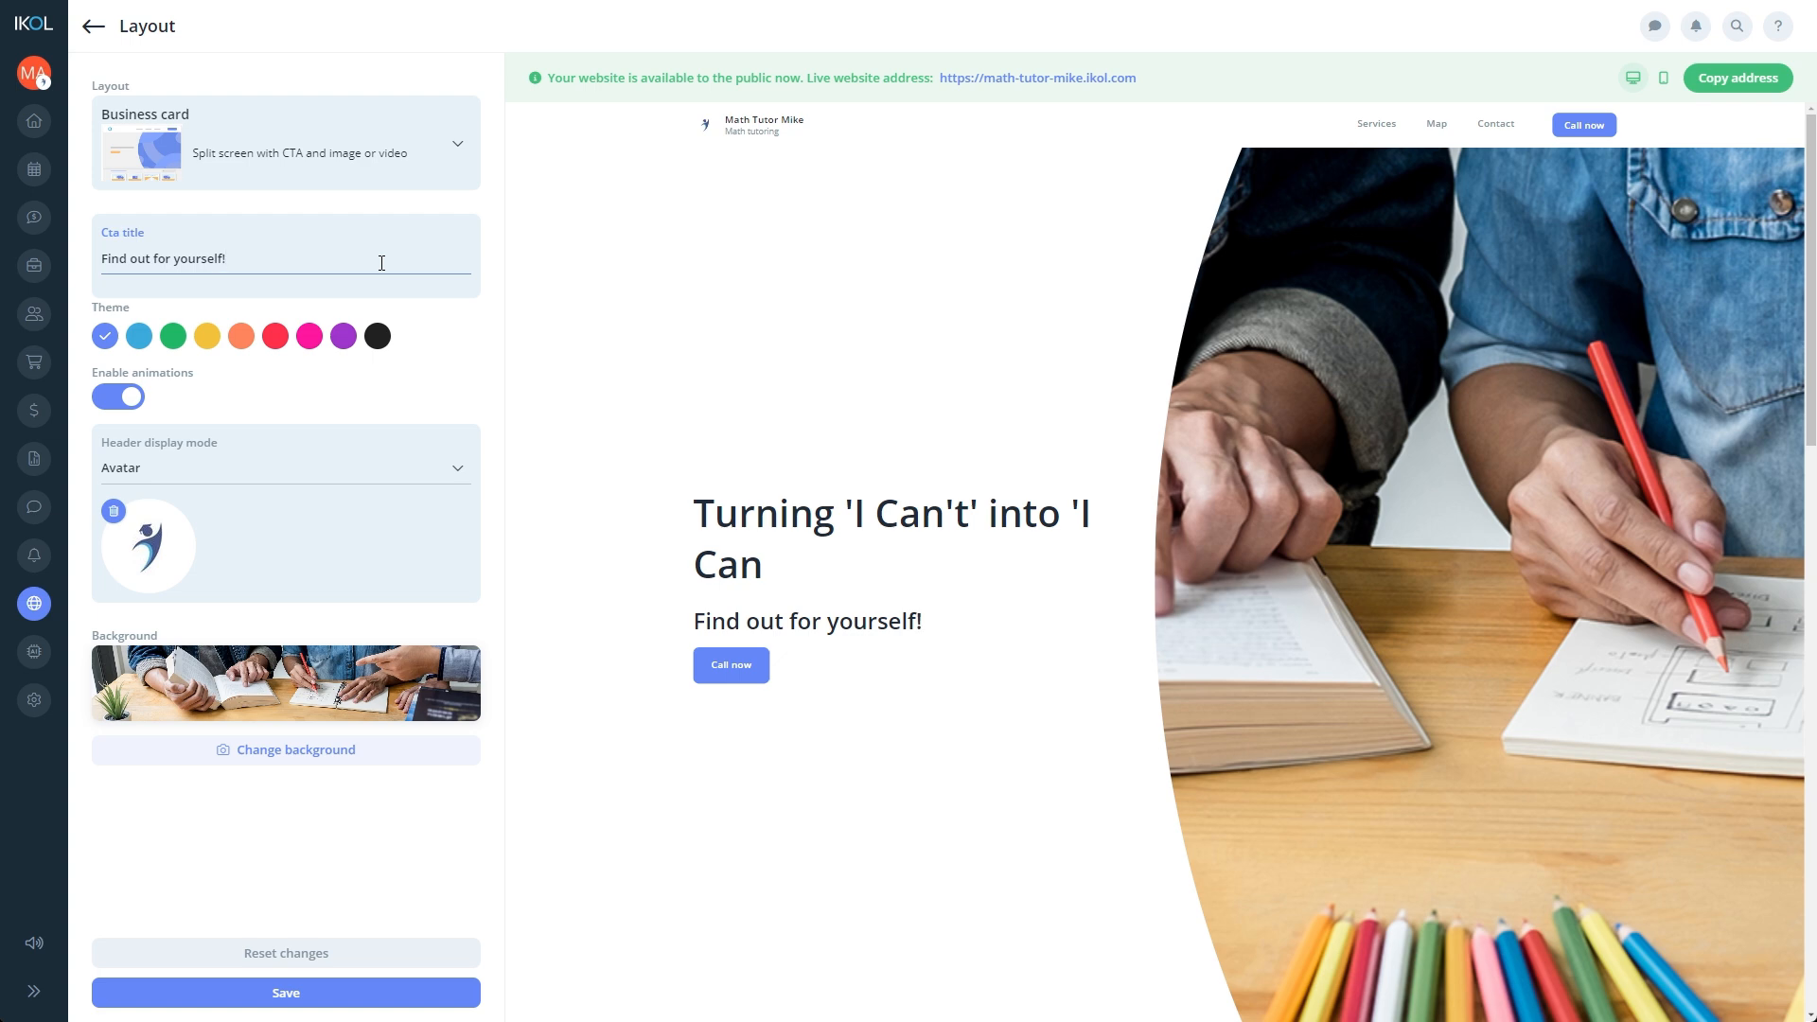
# - Change the website theme colour to light blue and publish the layout changes
pyautogui.click(139, 338)
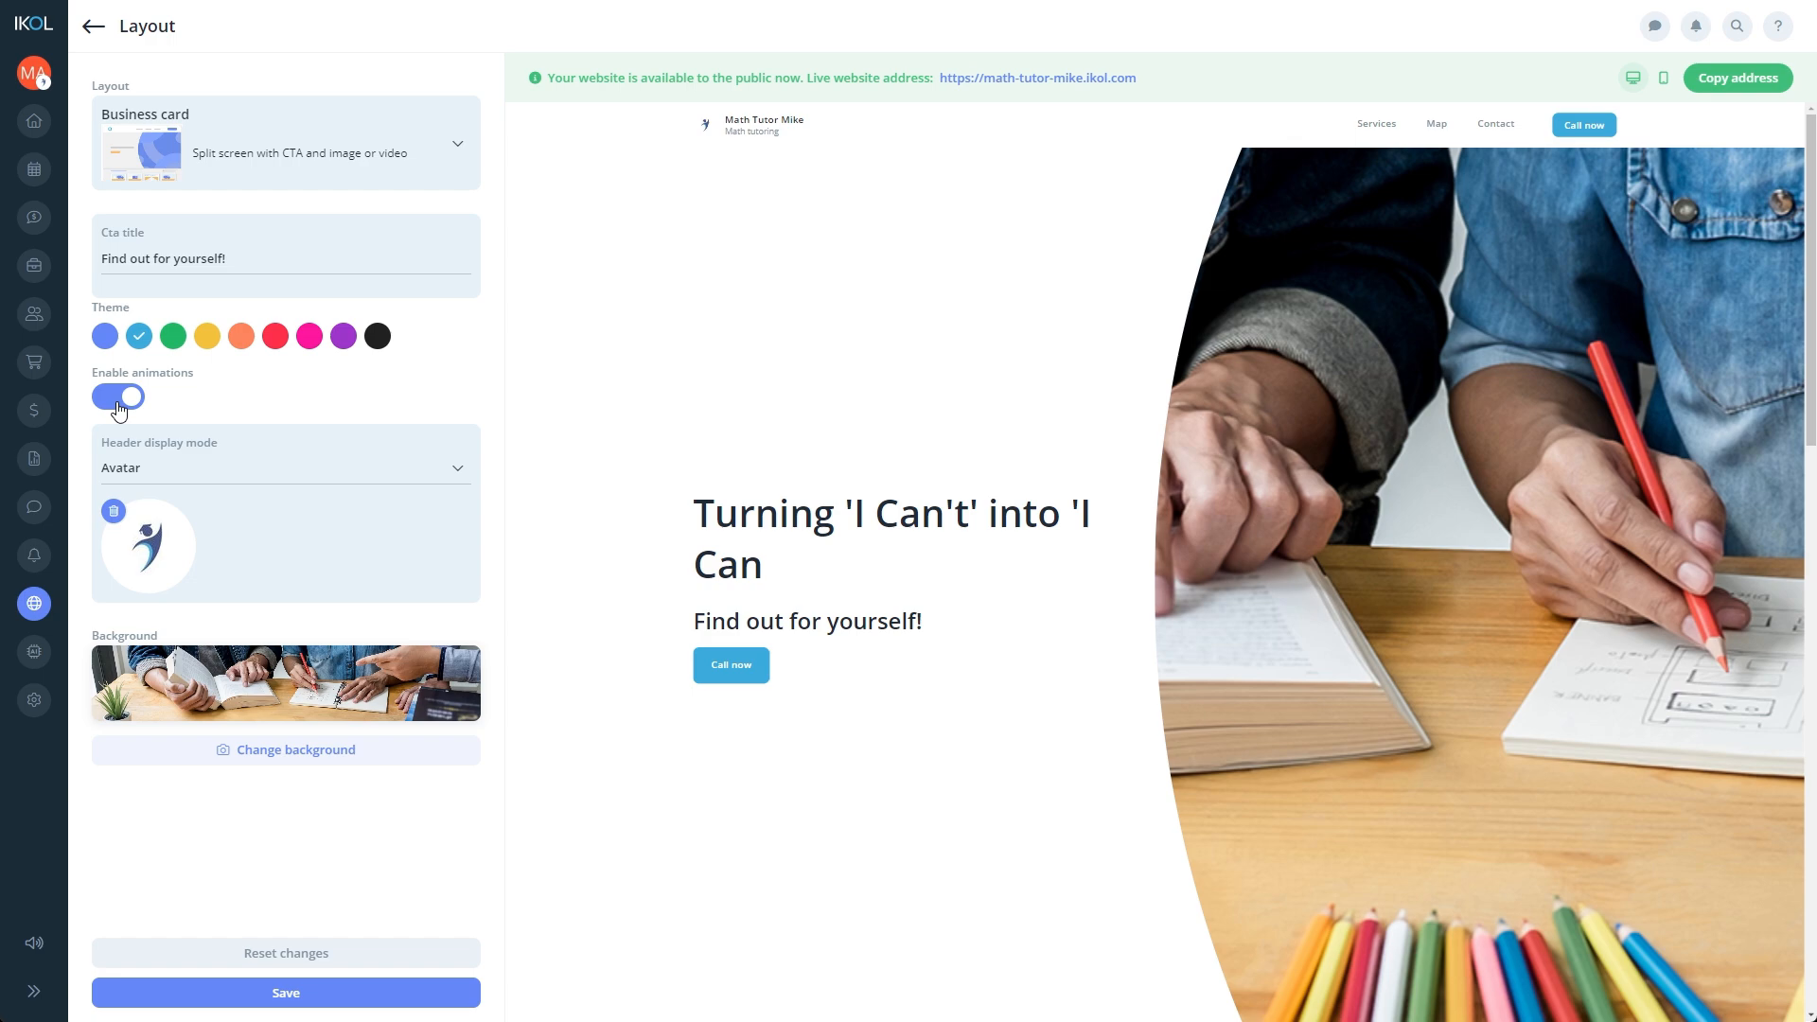
pyautogui.click(239, 993)
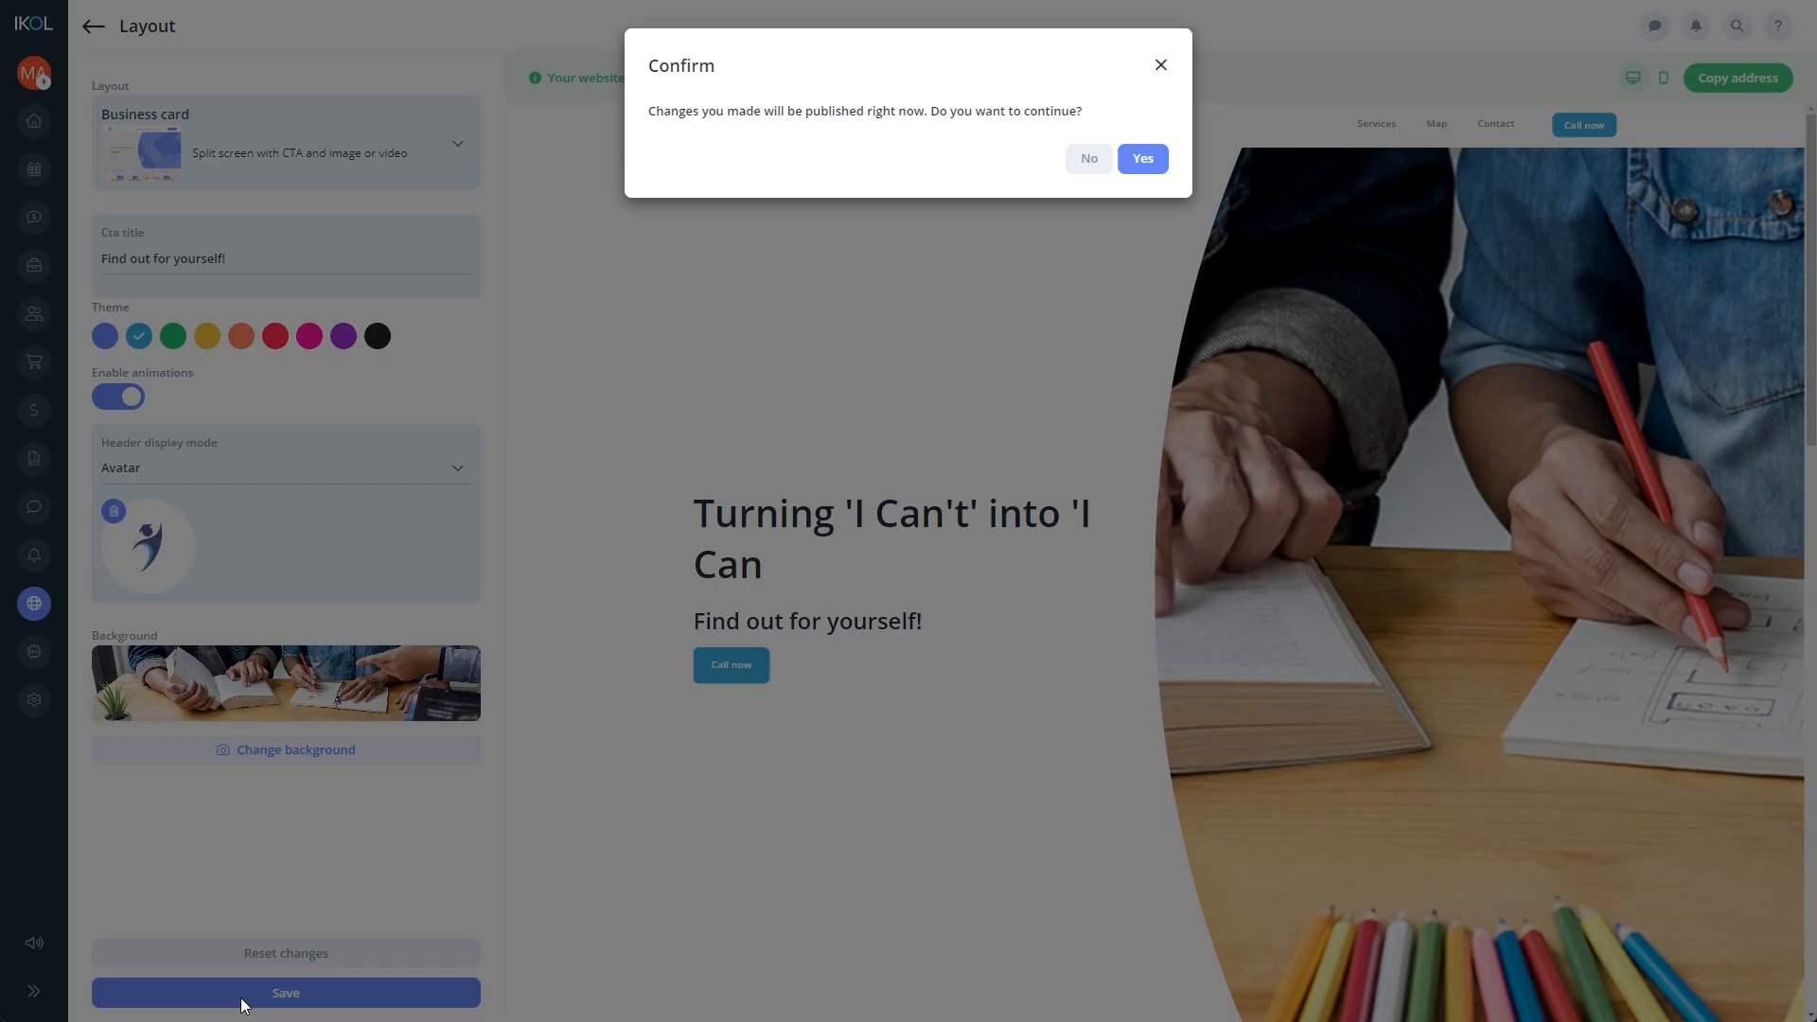
pyautogui.click(1146, 161)
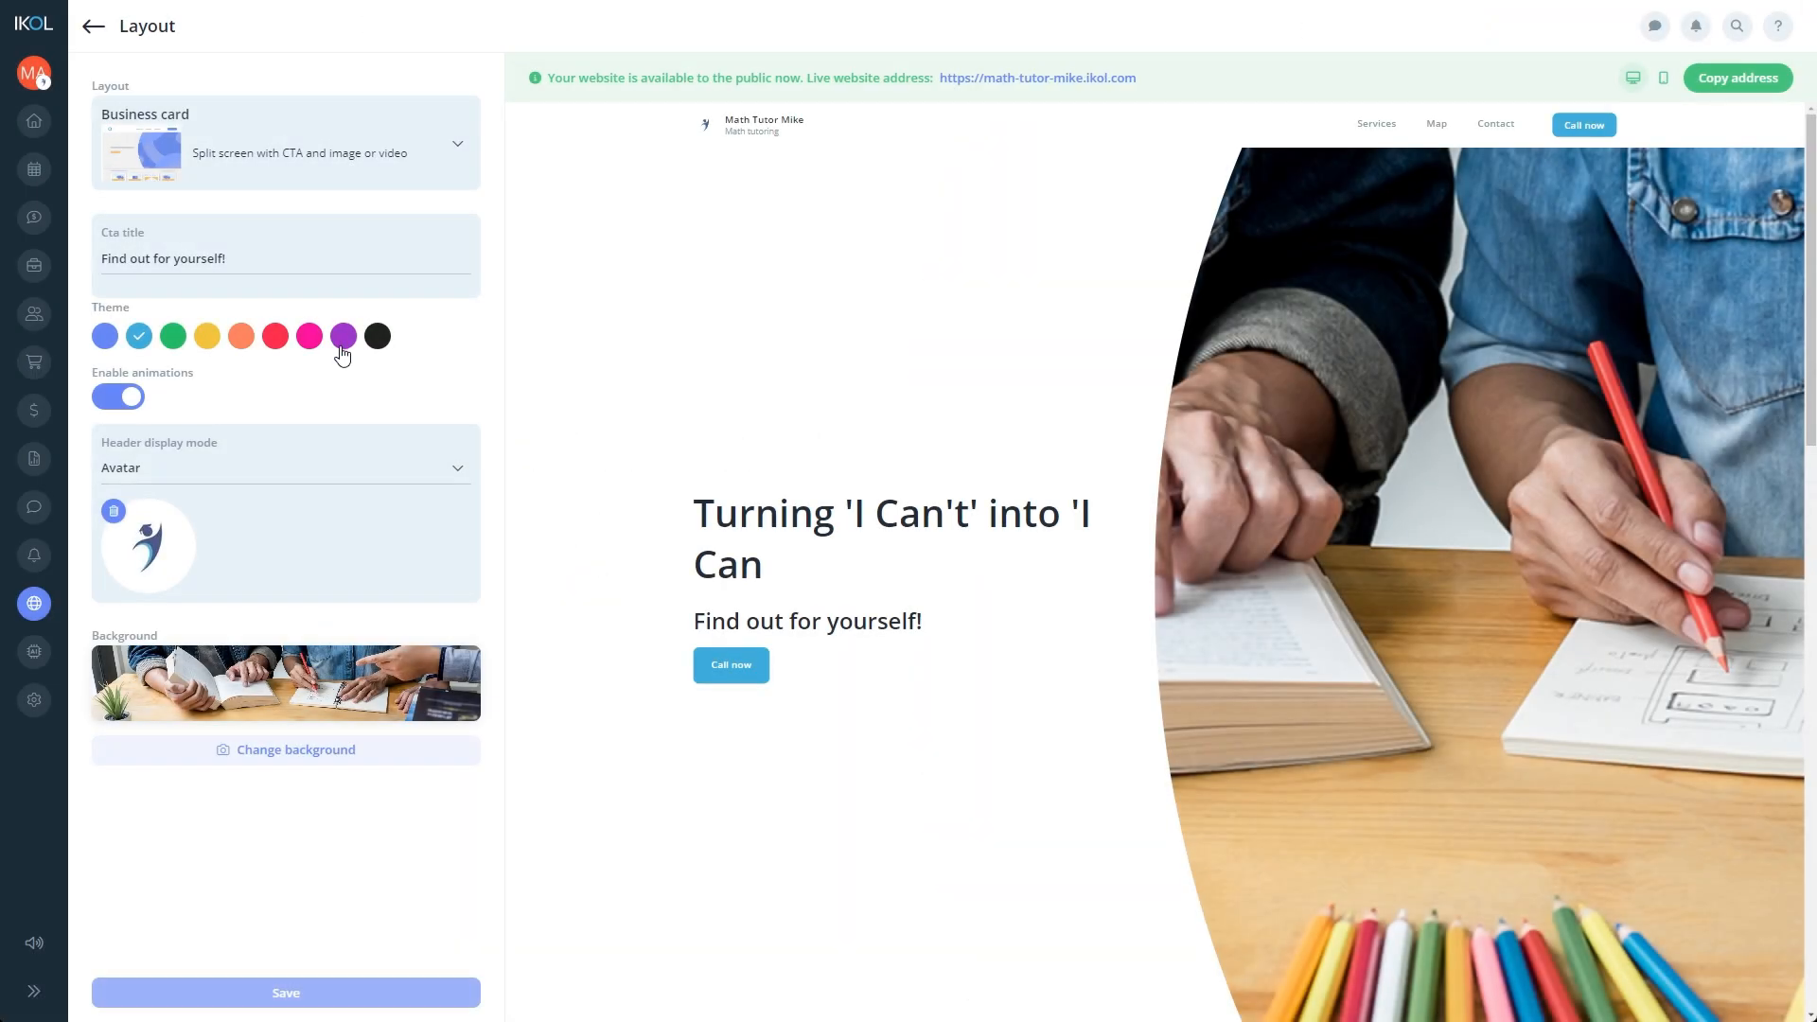
# - Turn off the website animations, publish that change, and turn the animations back on
pyautogui.click(118, 397)
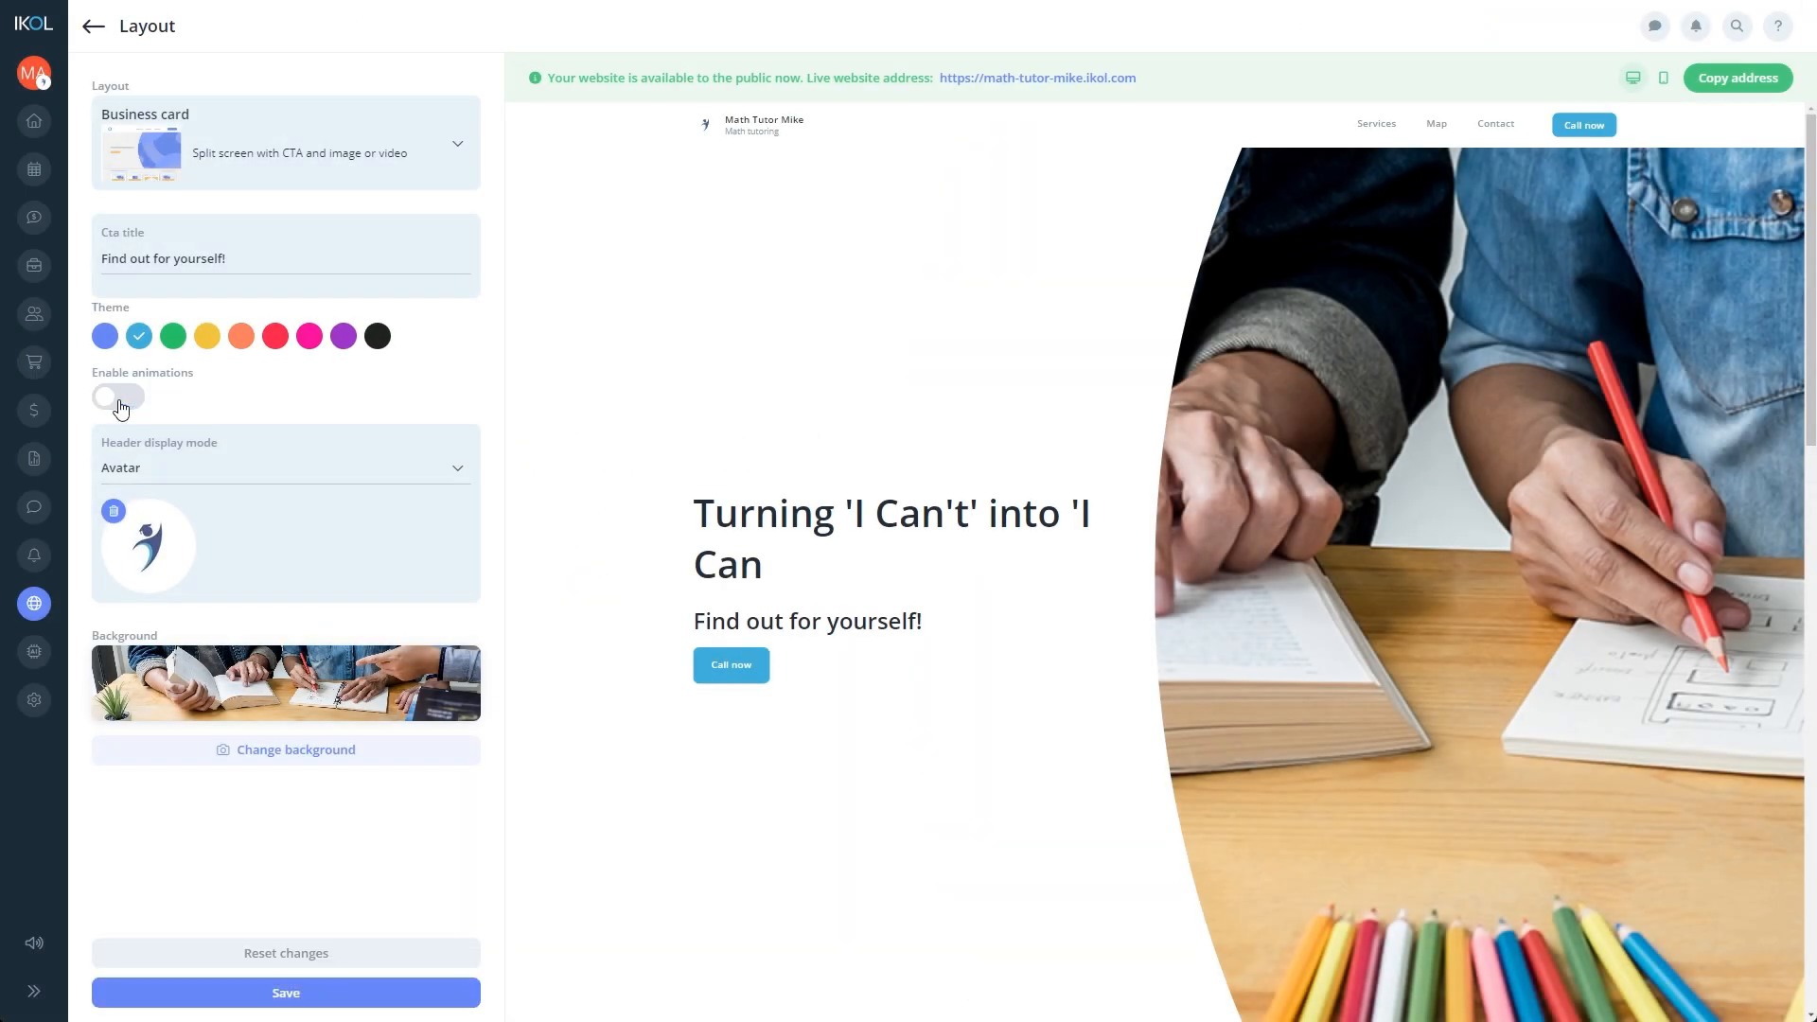
pyautogui.click(238, 993)
pyautogui.click(1146, 158)
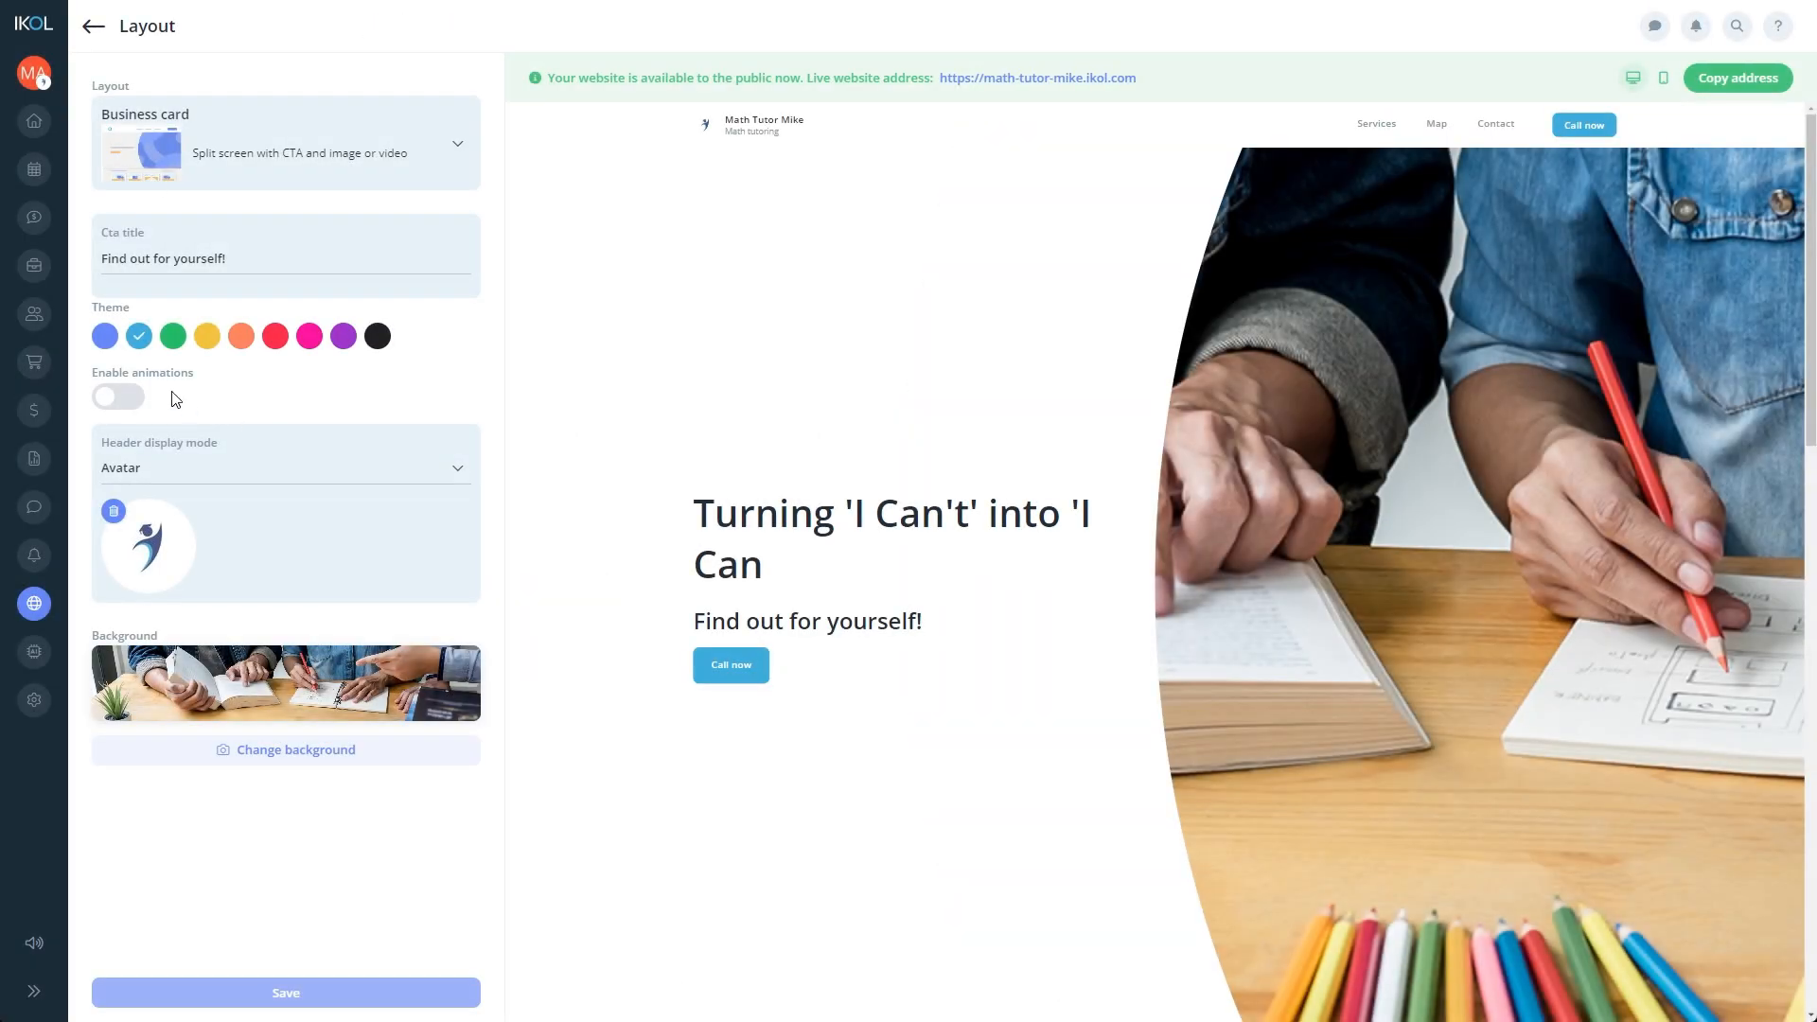
pyautogui.click(142, 405)
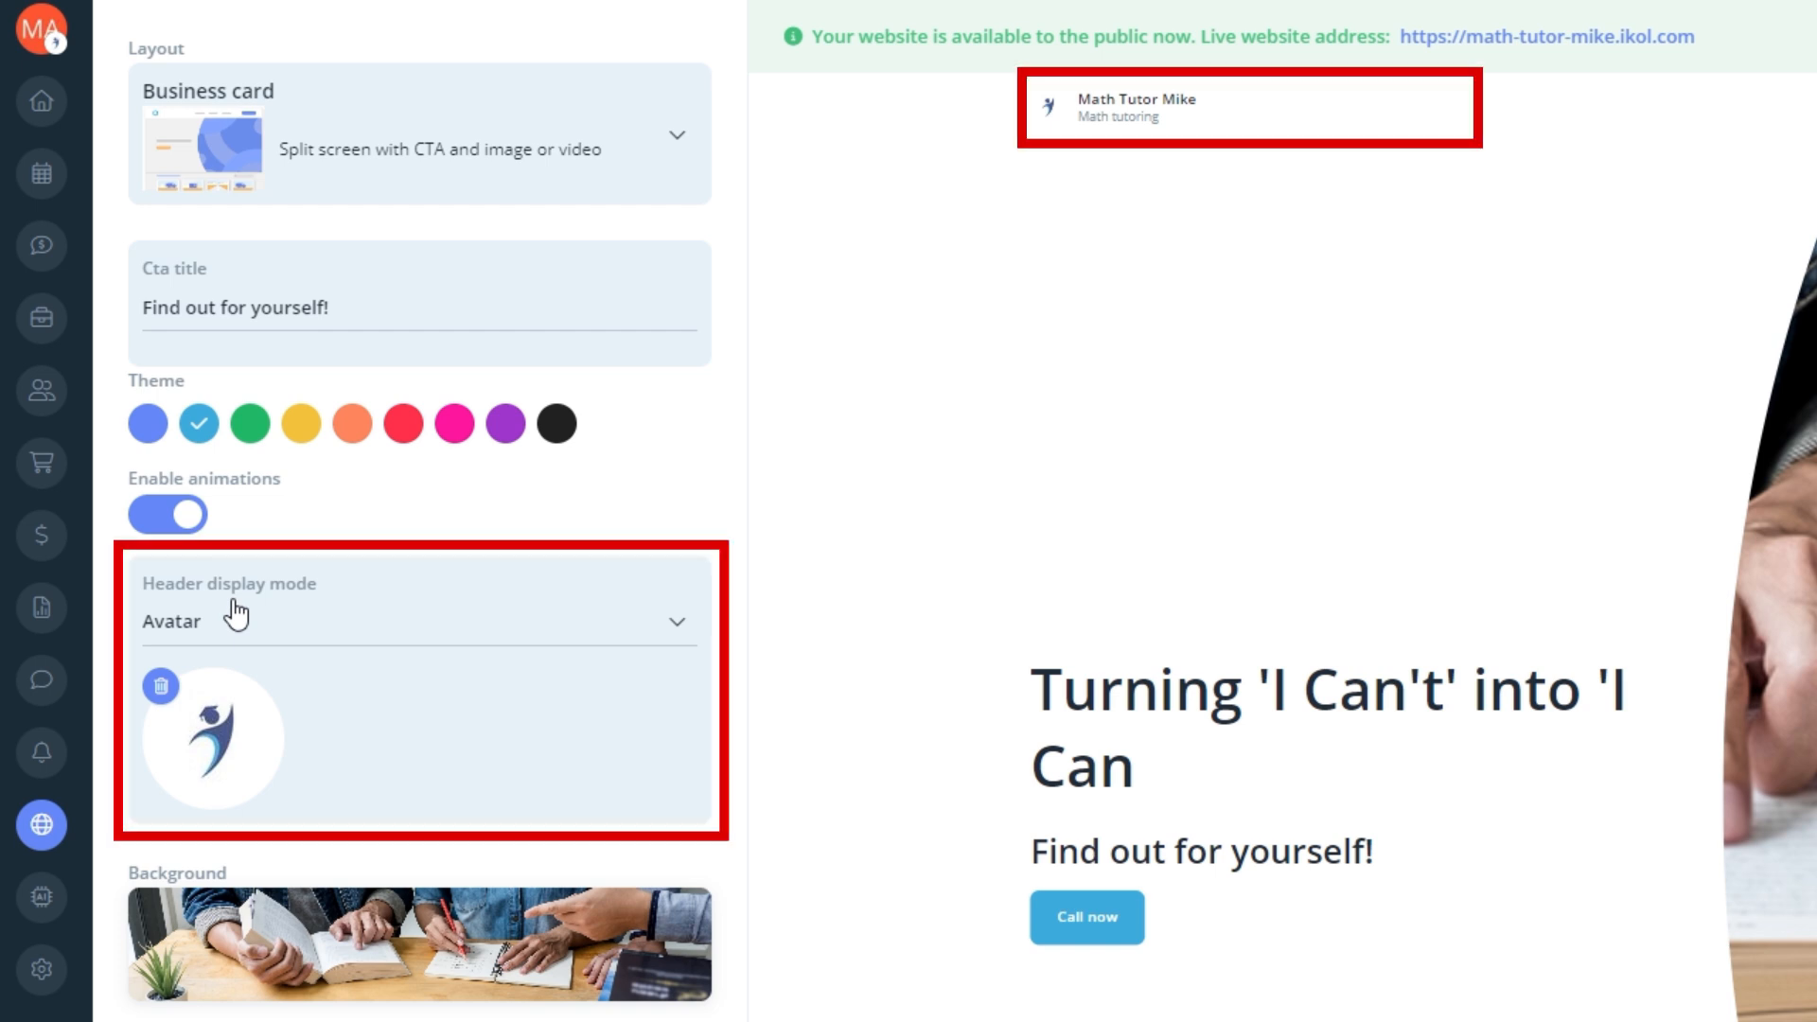
# - Try the Logo and No image header display modes for the website header
pyautogui.click(240, 630)
pyautogui.click(211, 742)
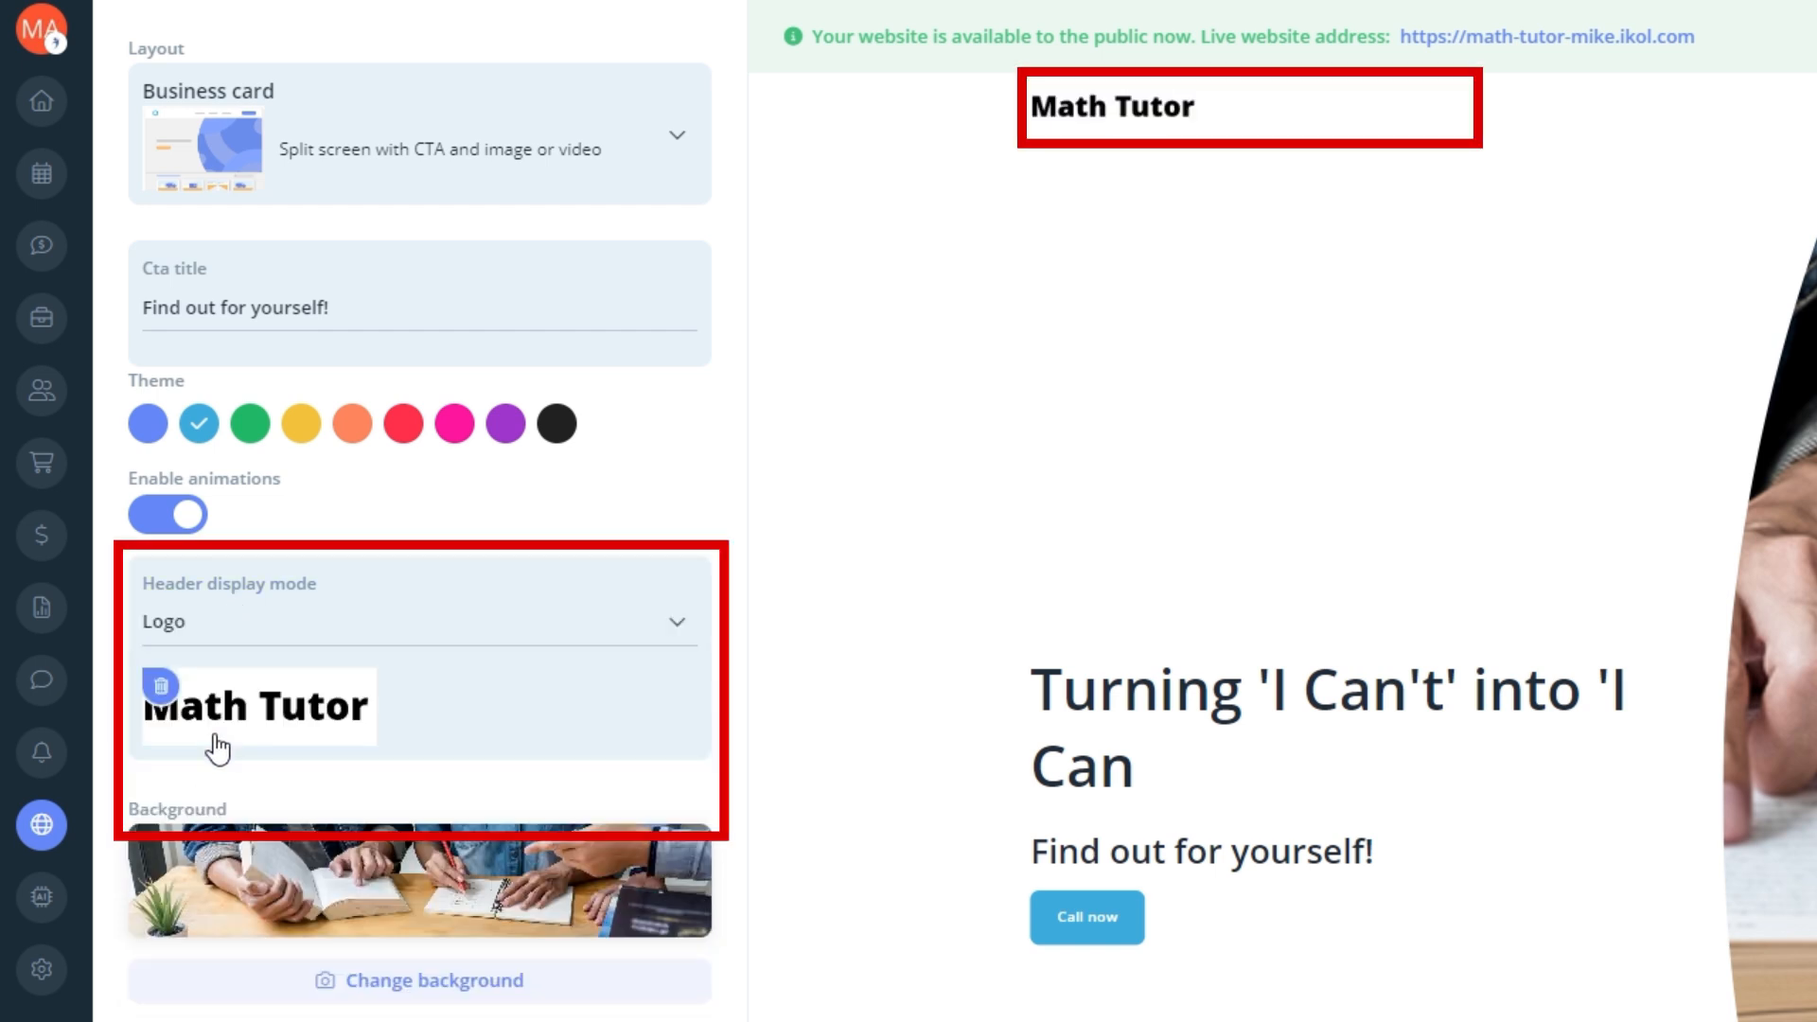
pyautogui.click(264, 632)
pyautogui.click(218, 793)
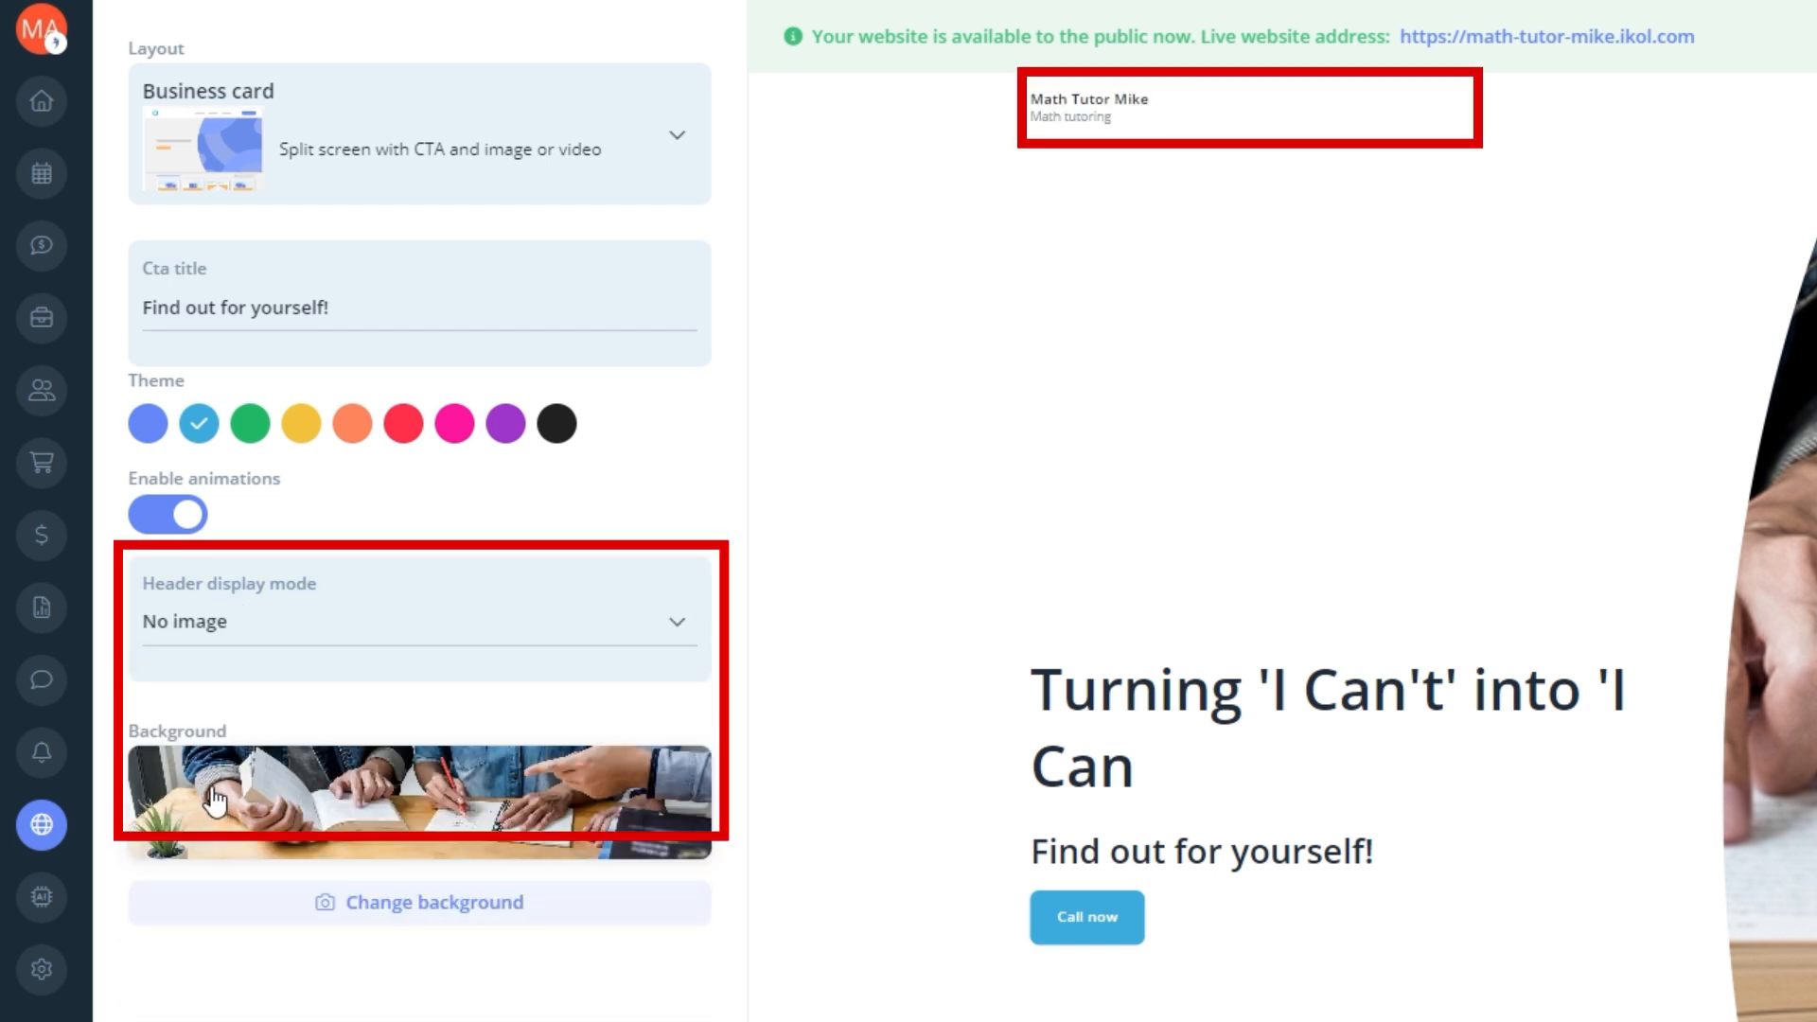
# - Set the header display mode to Avatar with the graduation cap and pin image, and publish the changes
pyautogui.click(272, 633)
pyautogui.click(238, 683)
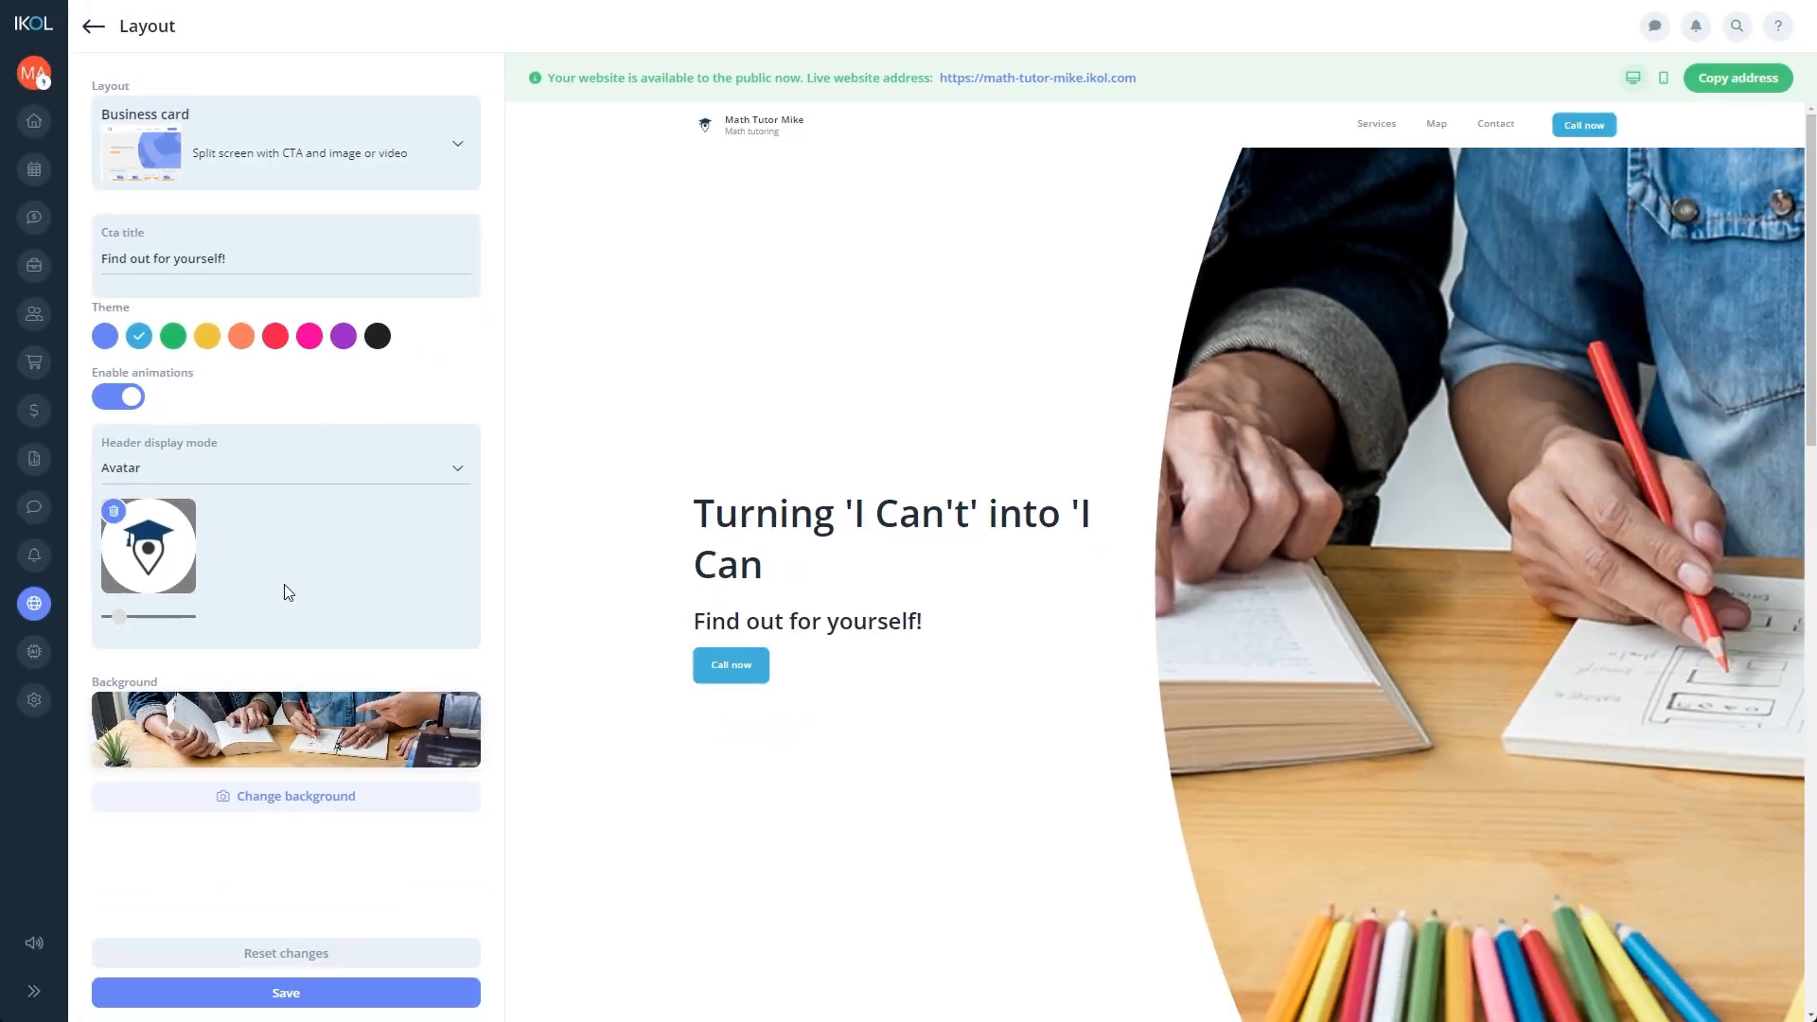
pyautogui.click(286, 990)
pyautogui.click(1143, 159)
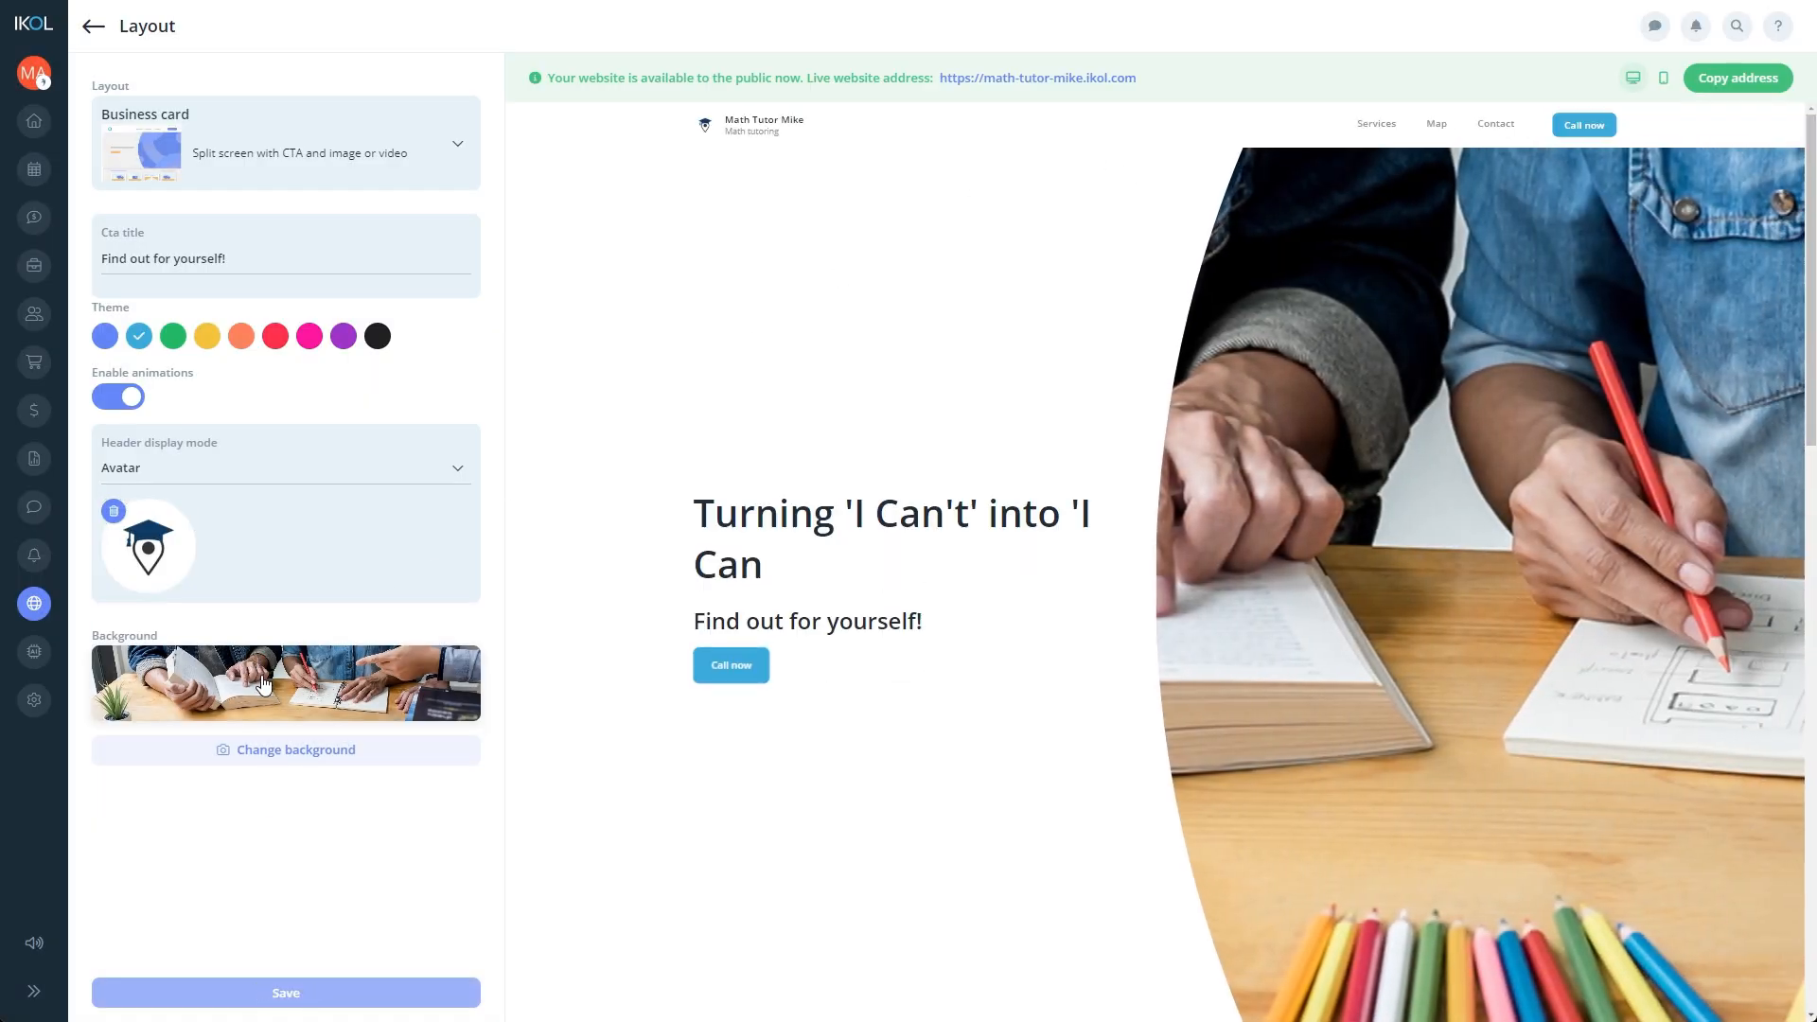
# - Browse the predefined Tutoring backgrounds, set the black chalkboard image with math formulas as the website background, and publish it
pyautogui.click(264, 683)
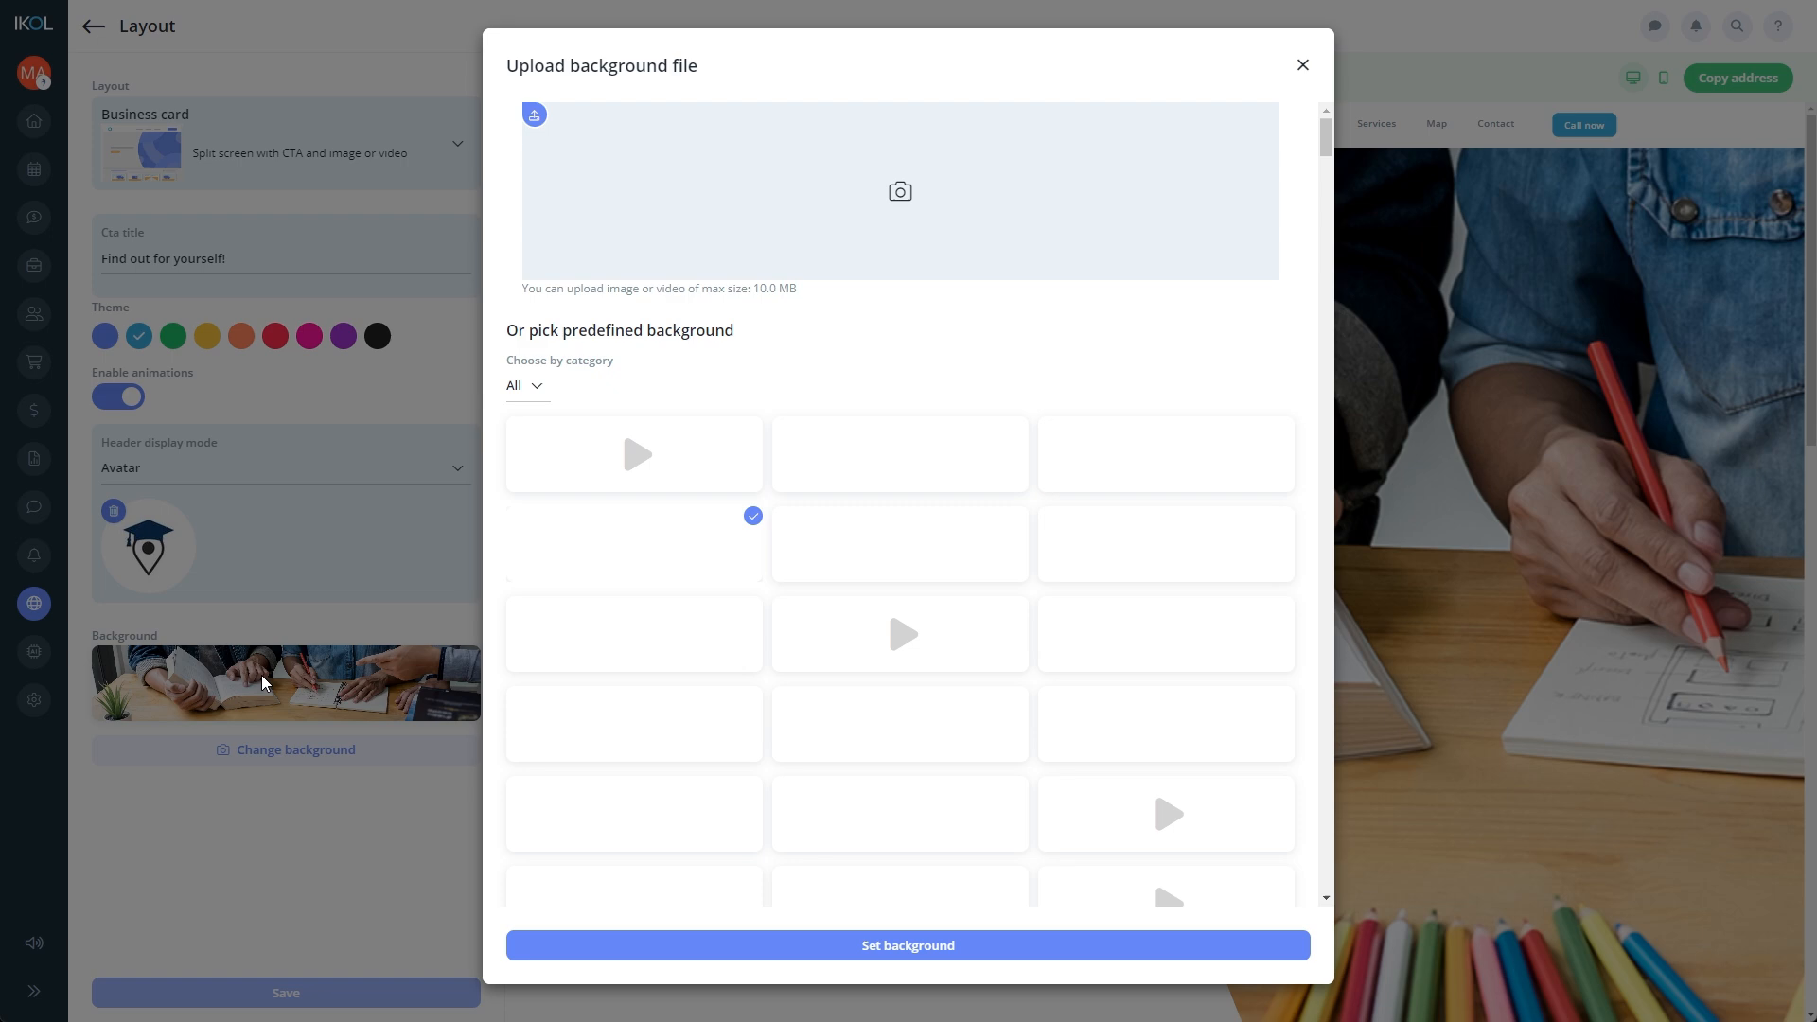
pyautogui.click(537, 388)
pyautogui.click(535, 466)
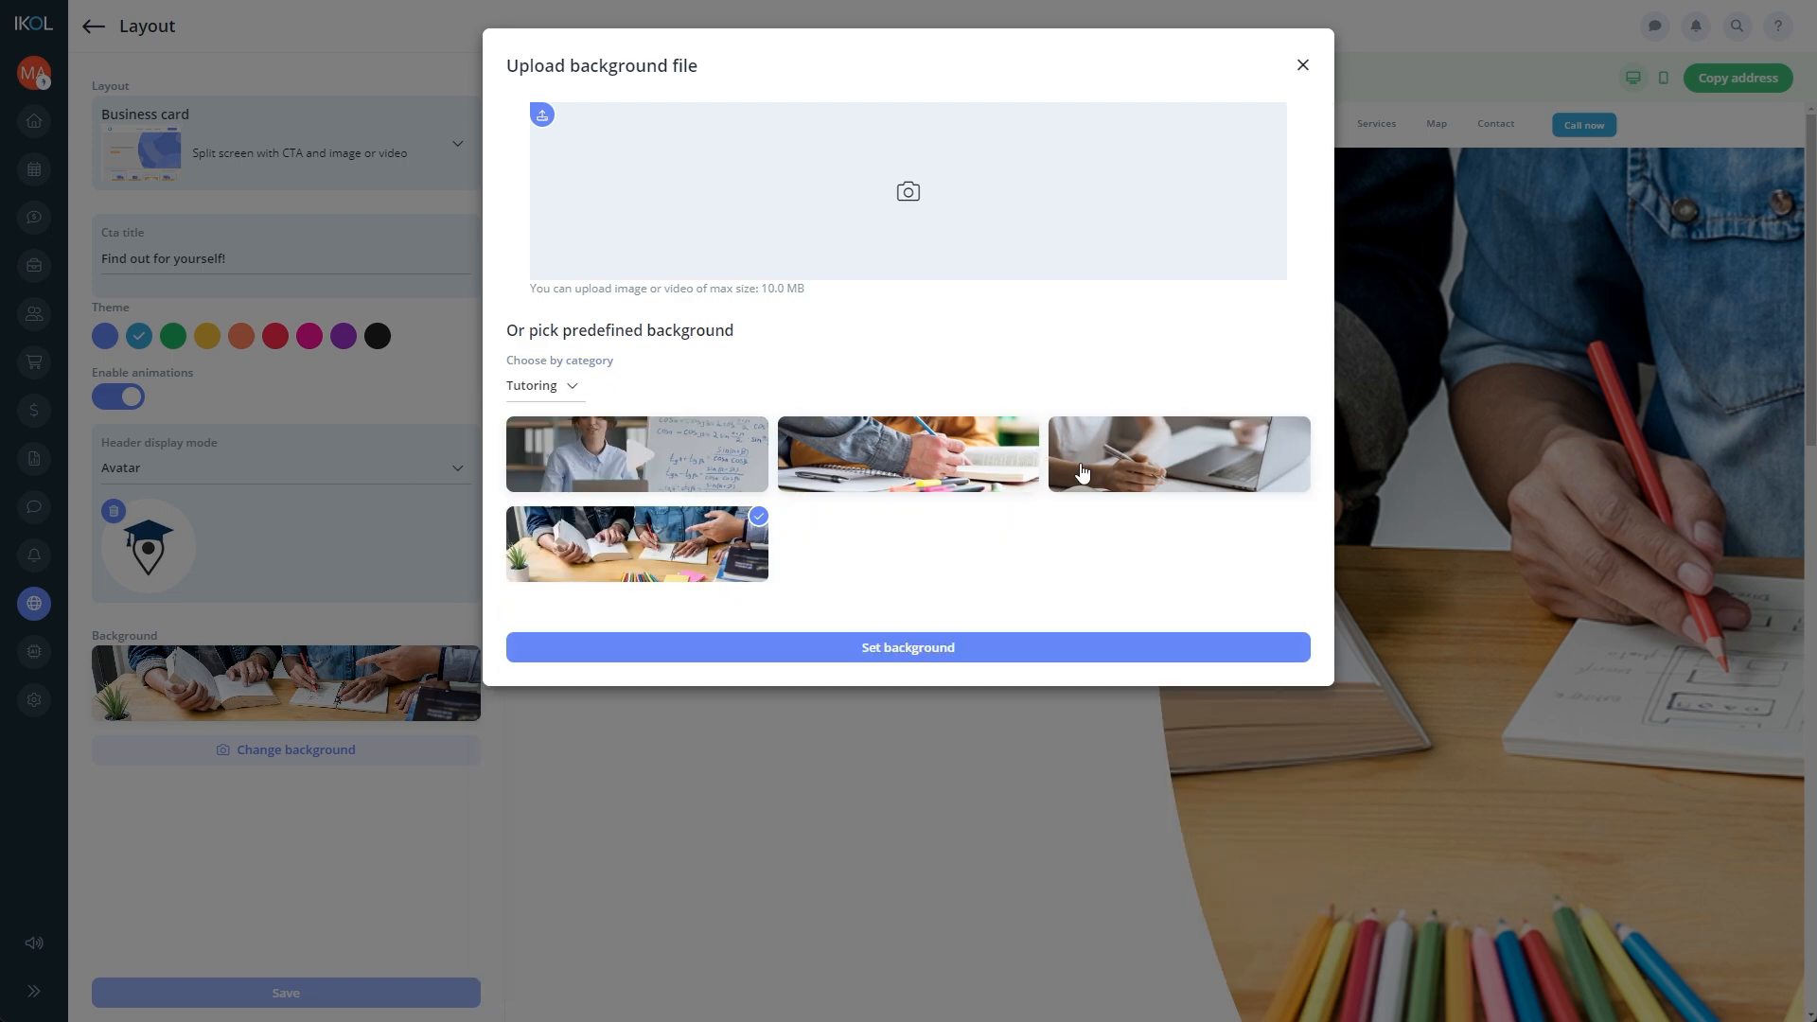
pyautogui.click(995, 462)
pyautogui.click(1176, 437)
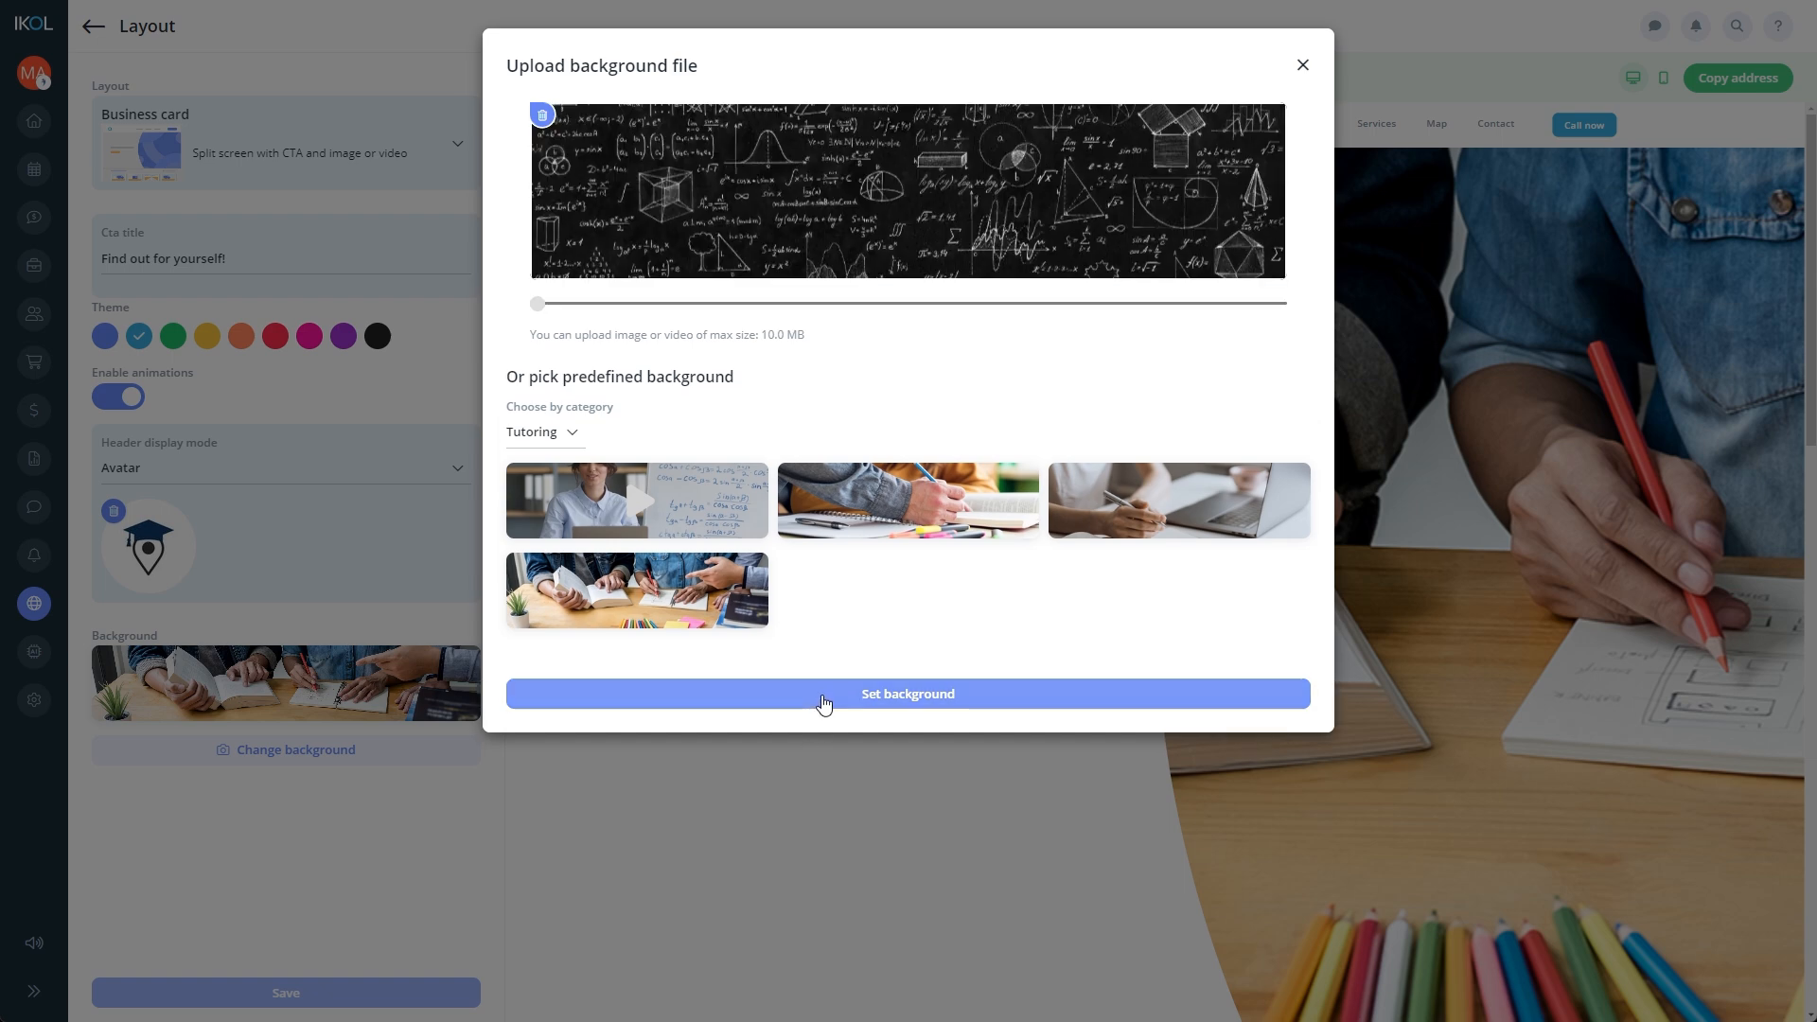
pyautogui.click(822, 703)
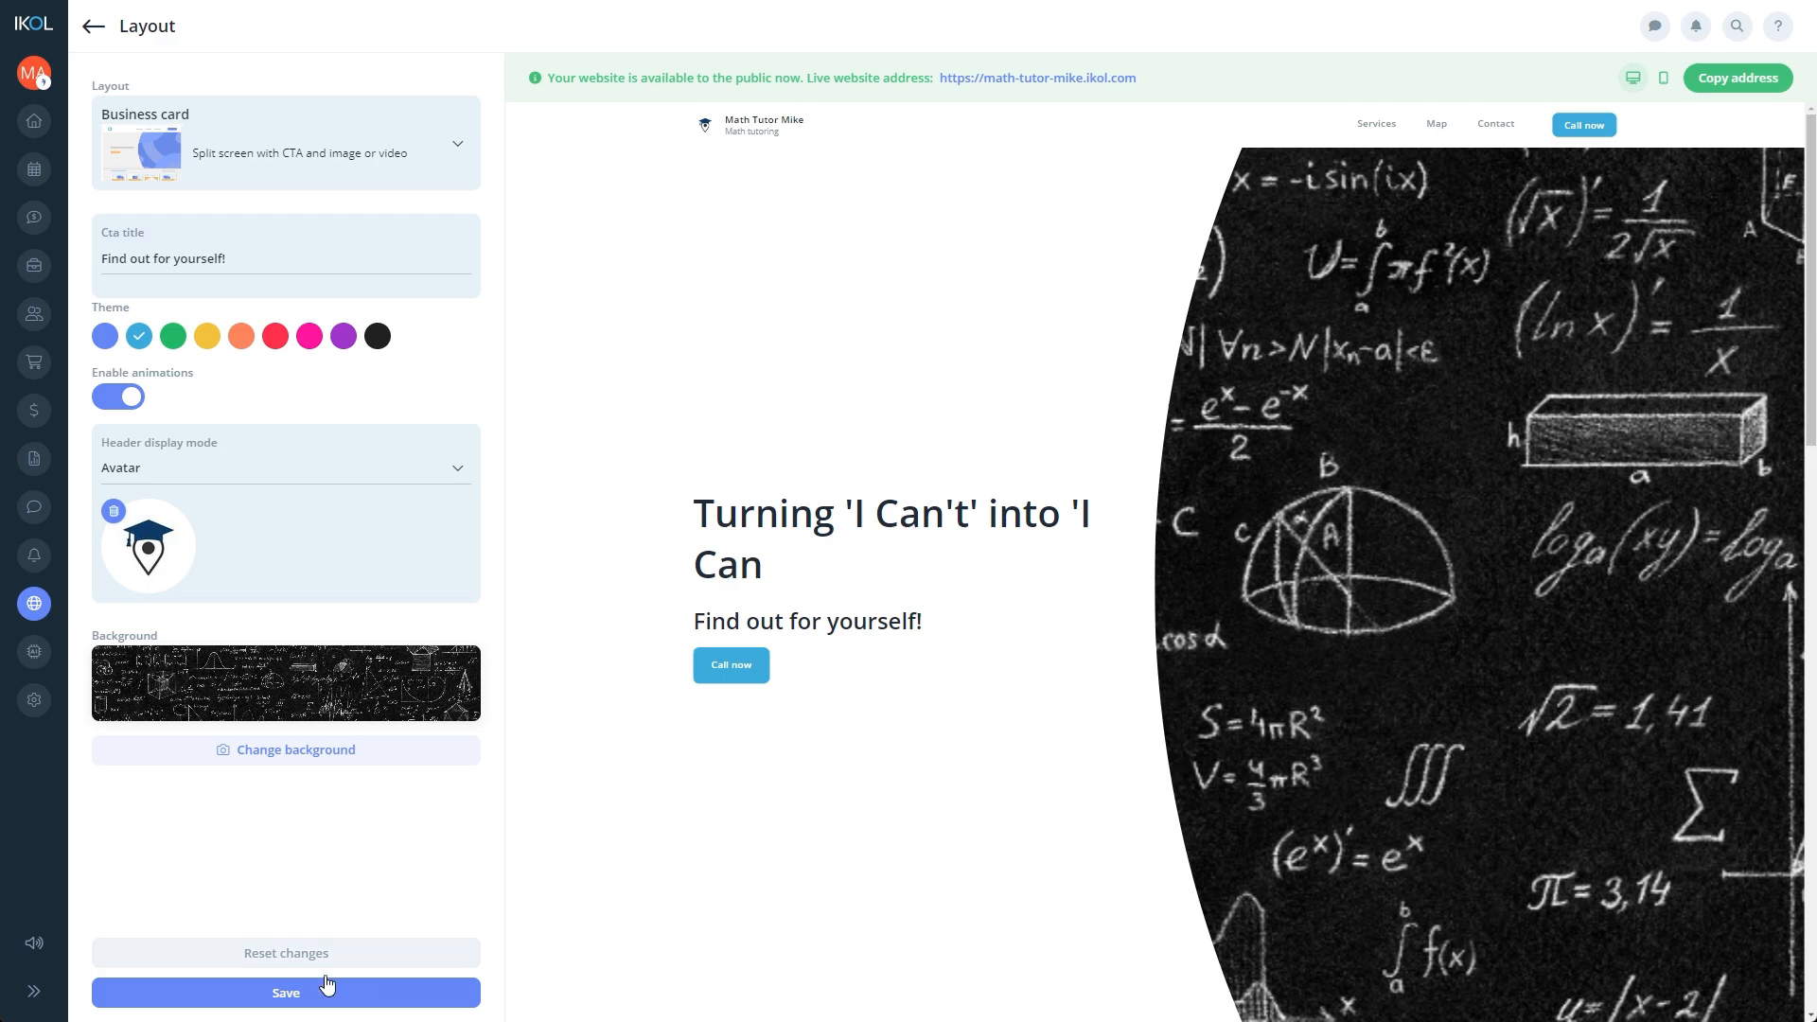
pyautogui.click(293, 1003)
pyautogui.click(1143, 161)
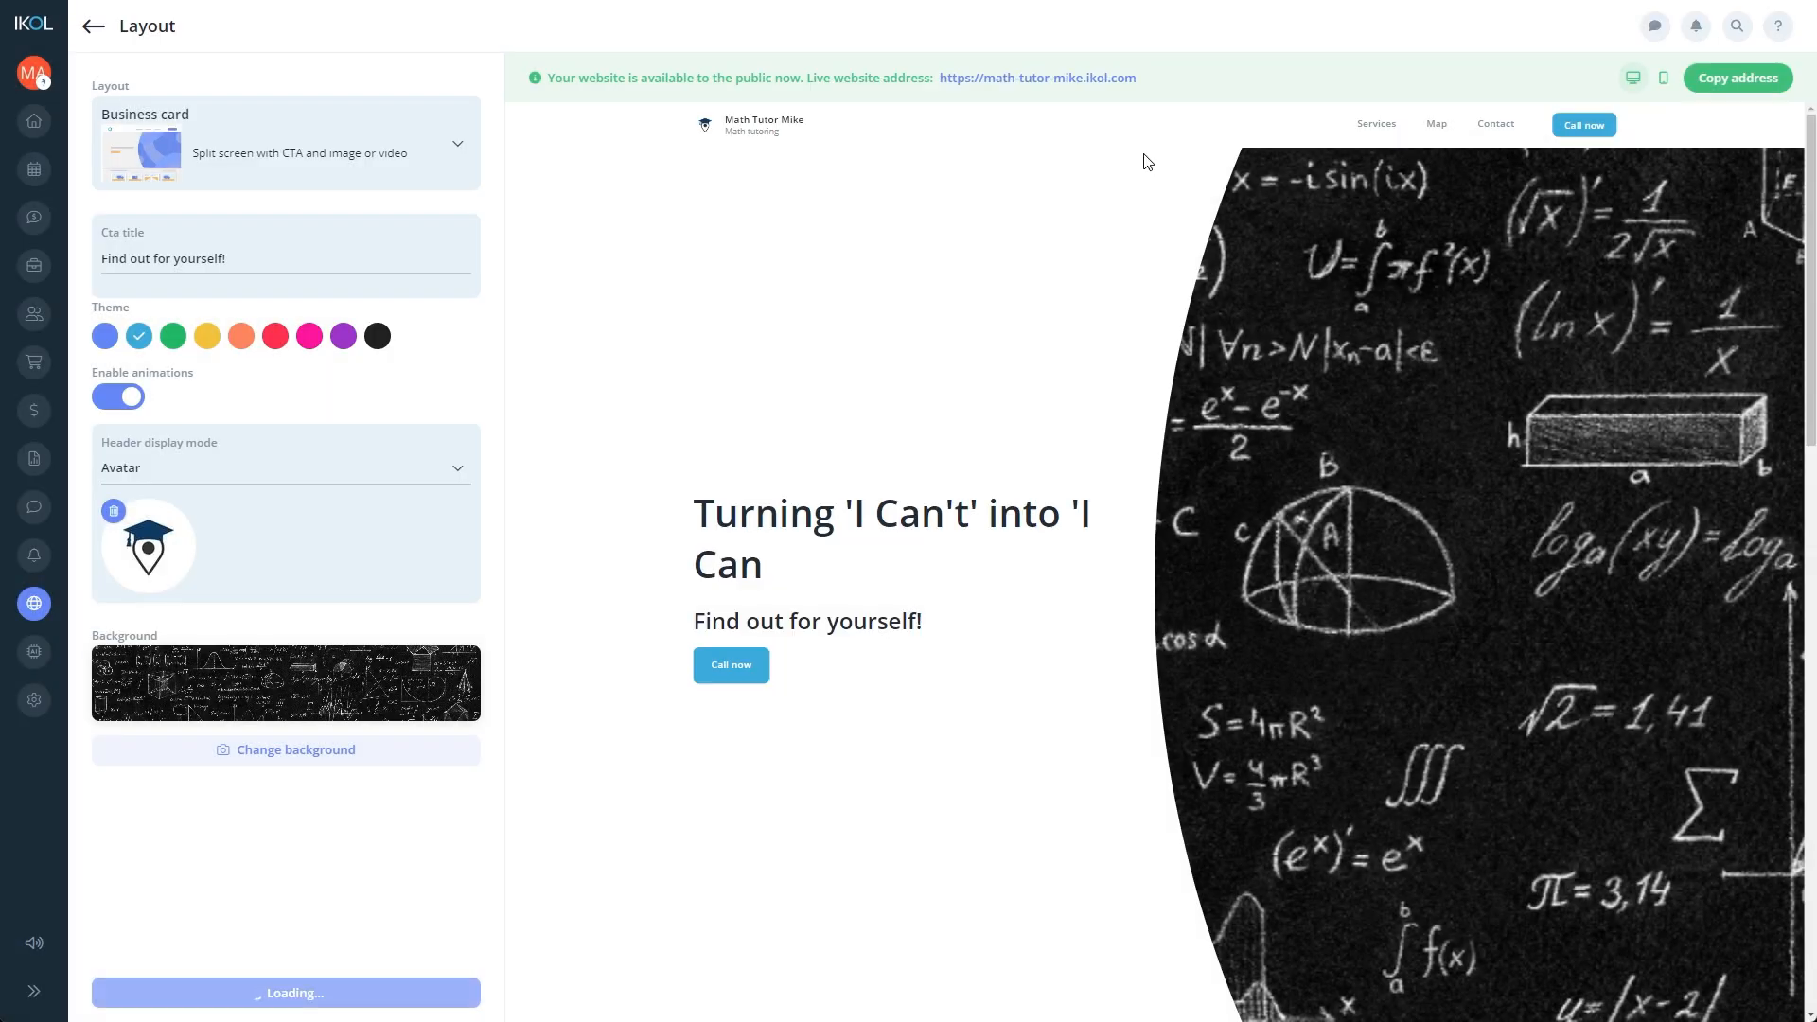